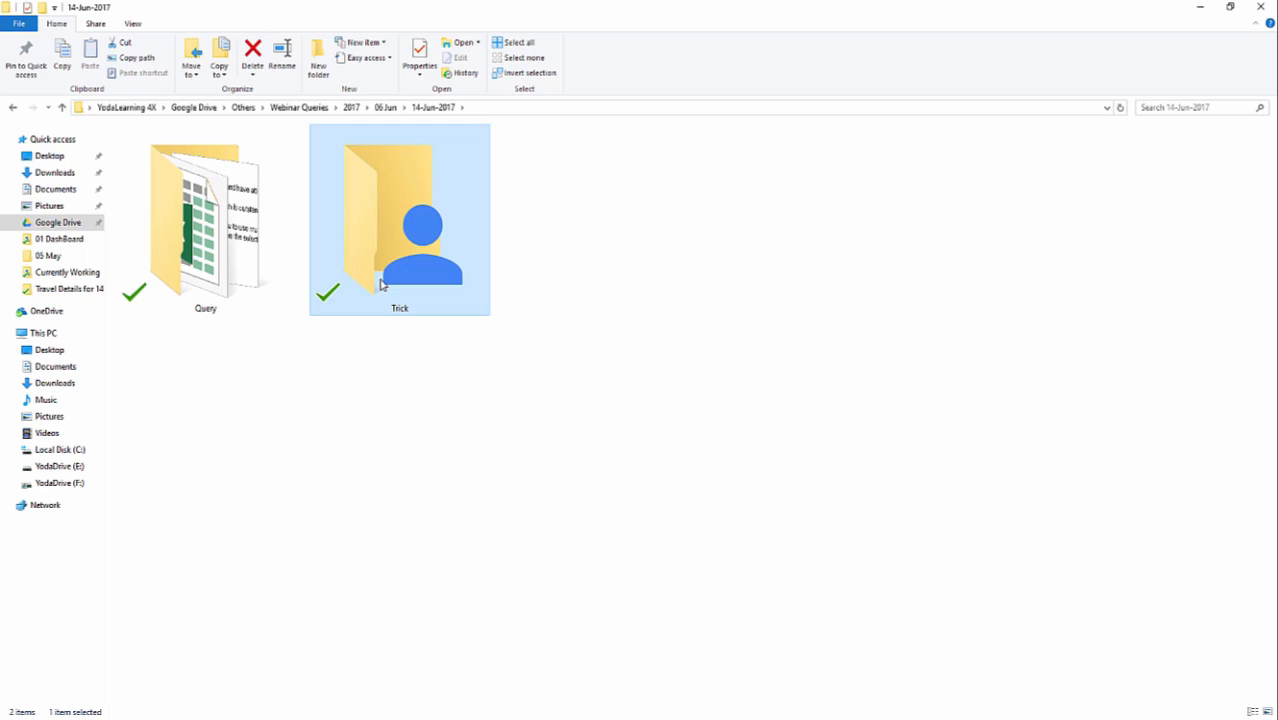
Open the "VLookup Vs Index & Match" workbook from the Trick folder and enlarge the view of the sheet.
double_click(380, 285)
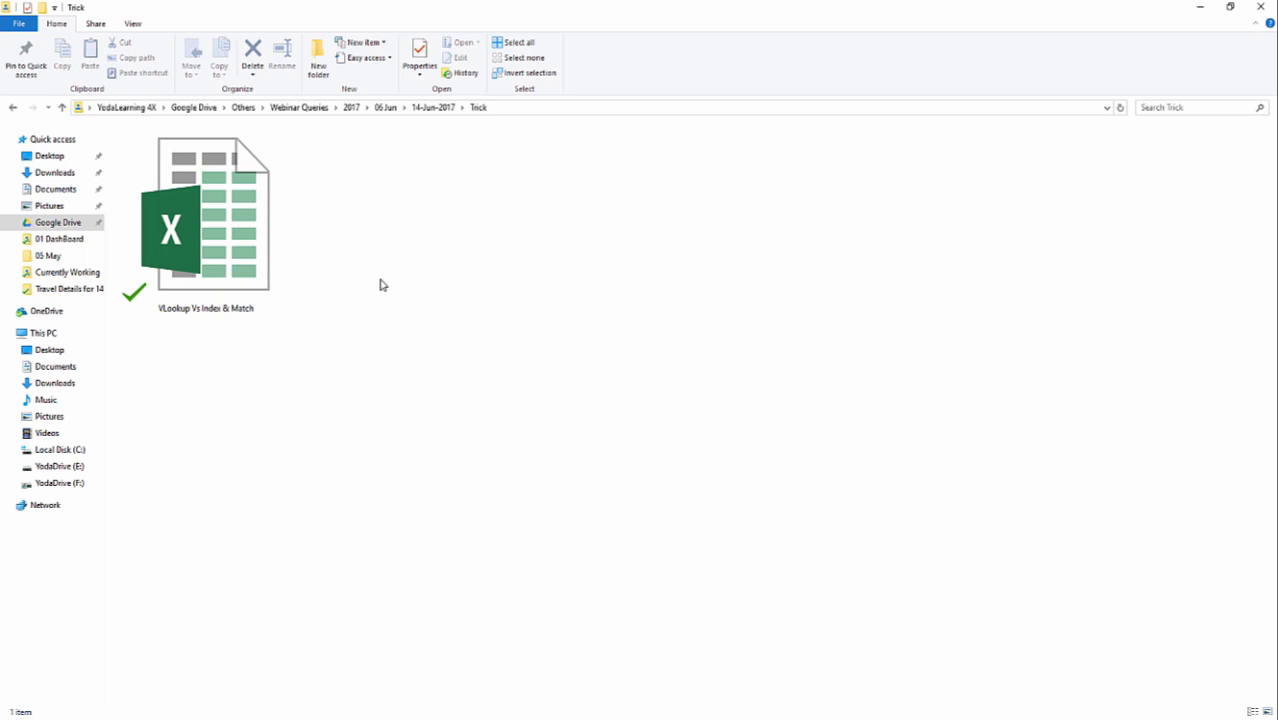
left_click(280, 268)
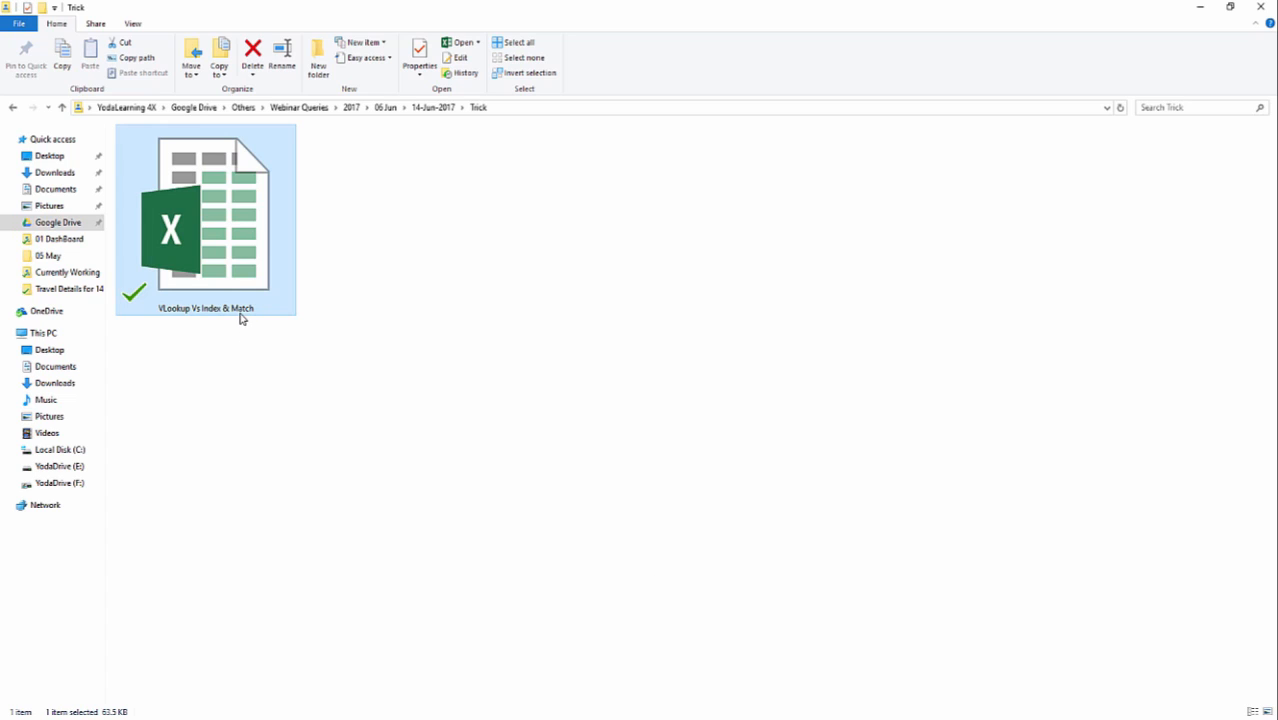
mouse_move(242, 318)
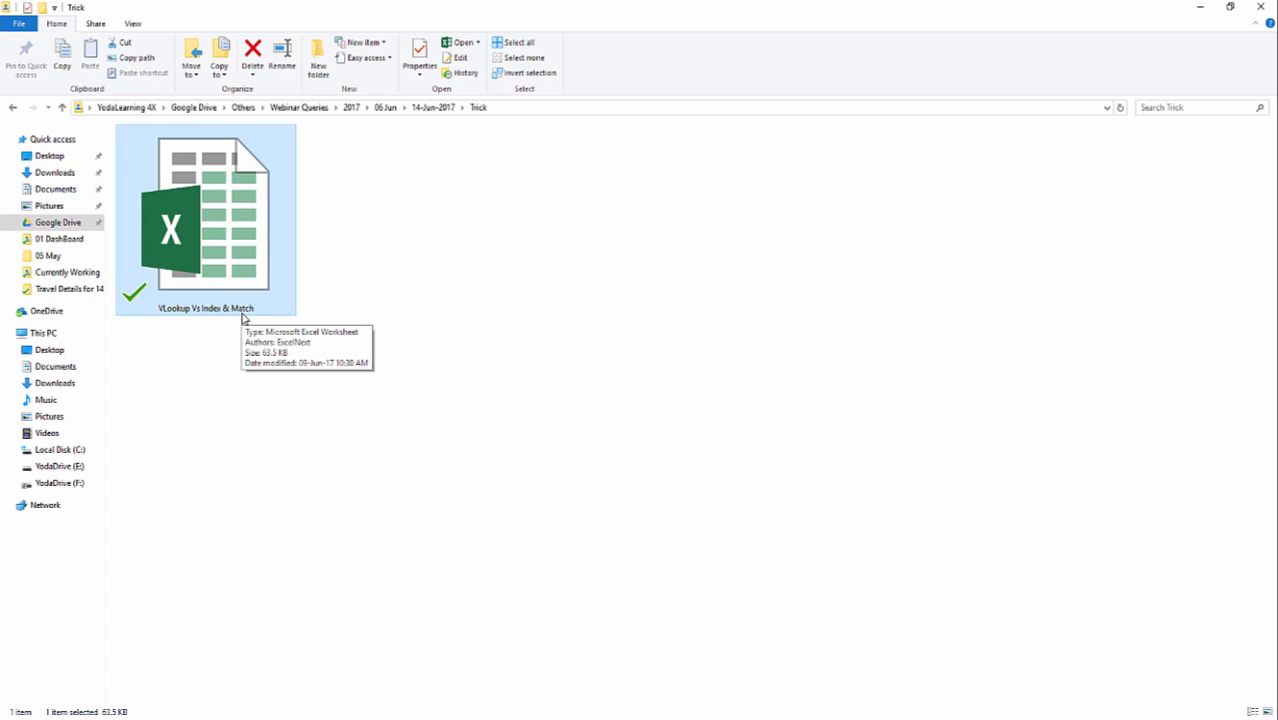
double_click(237, 233)
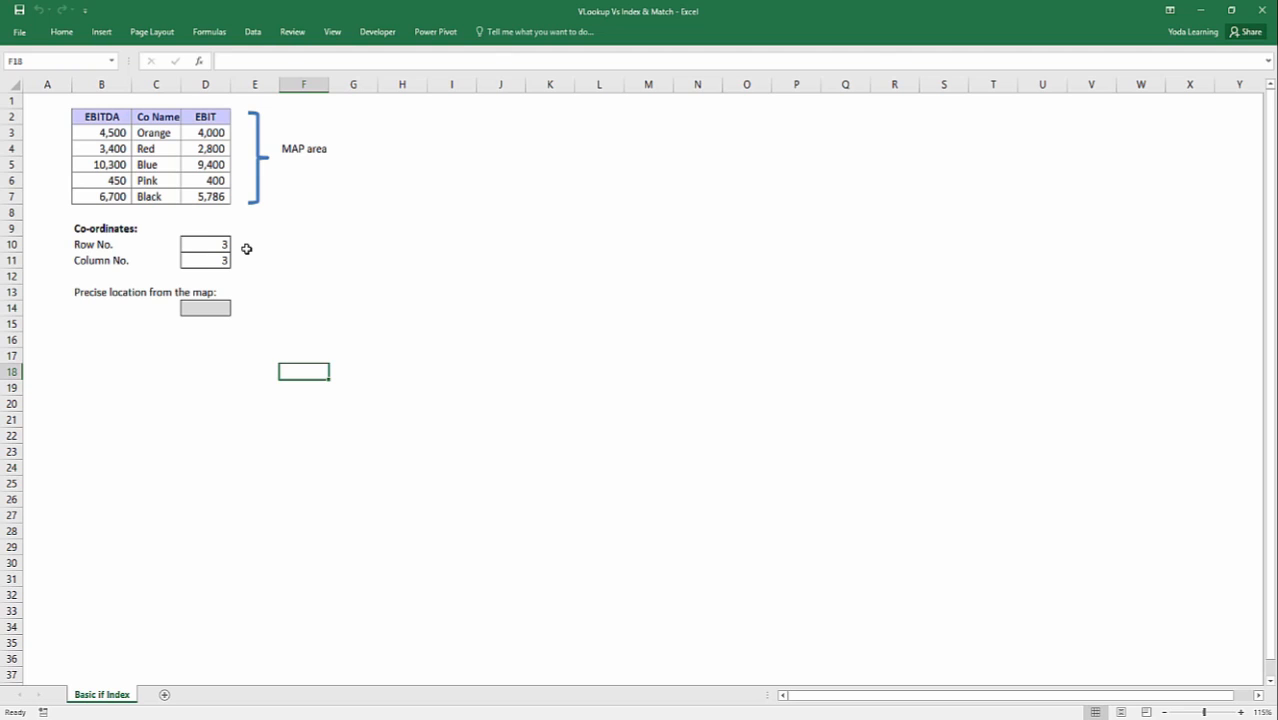
key("ctrl+Home")
scroll(230, 247, "up", 4, "ctrl")
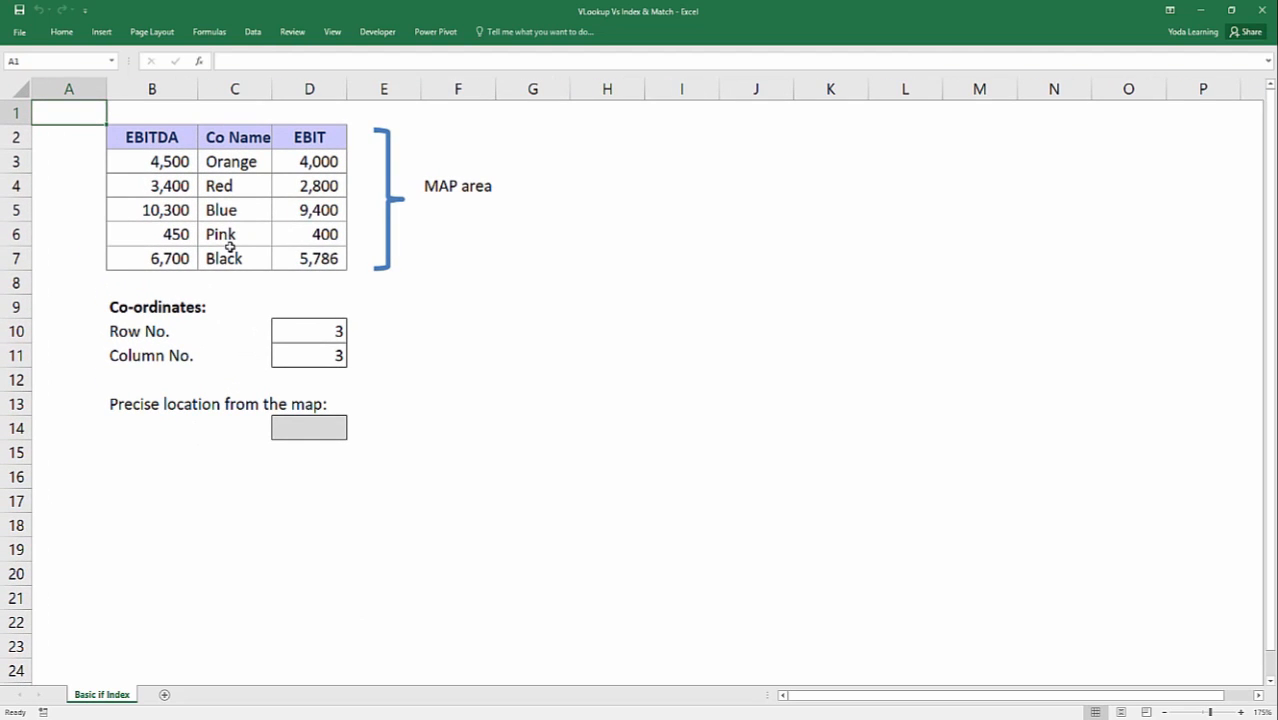
scroll(230, 247, "up", 1, "ctrl")
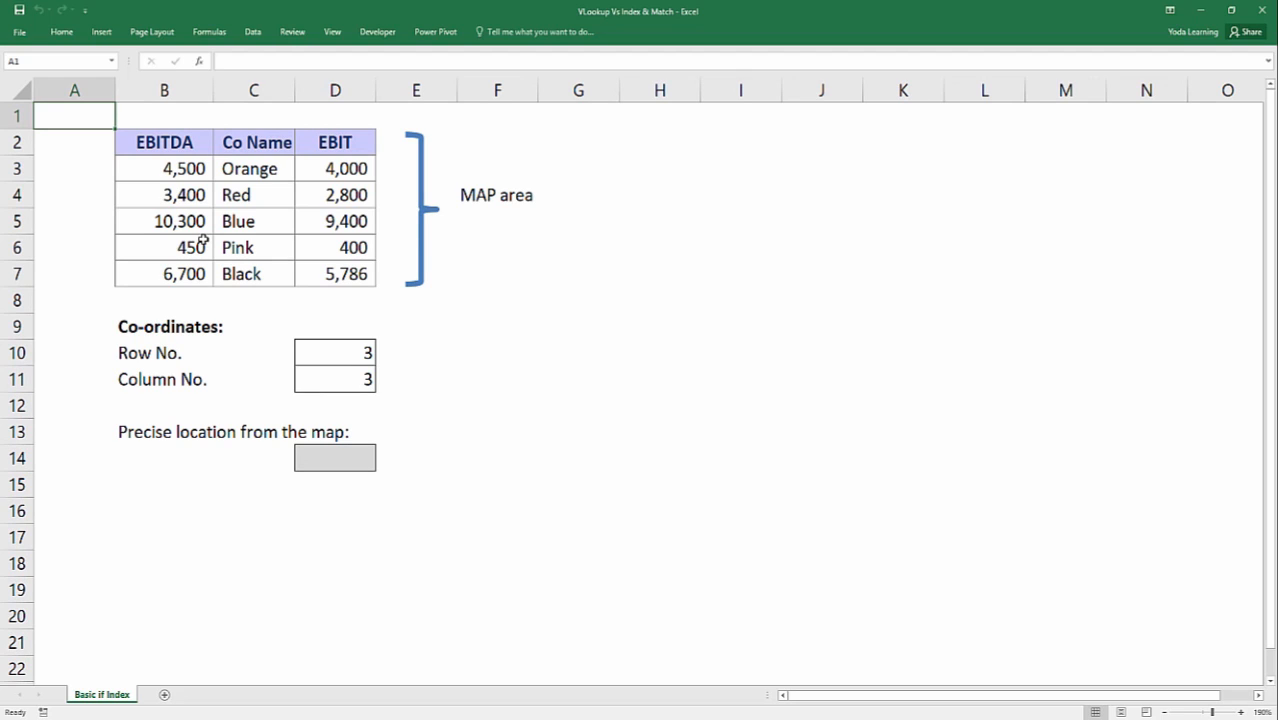
Examine how the Co Name column is placed between the EBITDA and EBIT columns in B2:D7.
left_click_drag(254, 141, 243, 274)
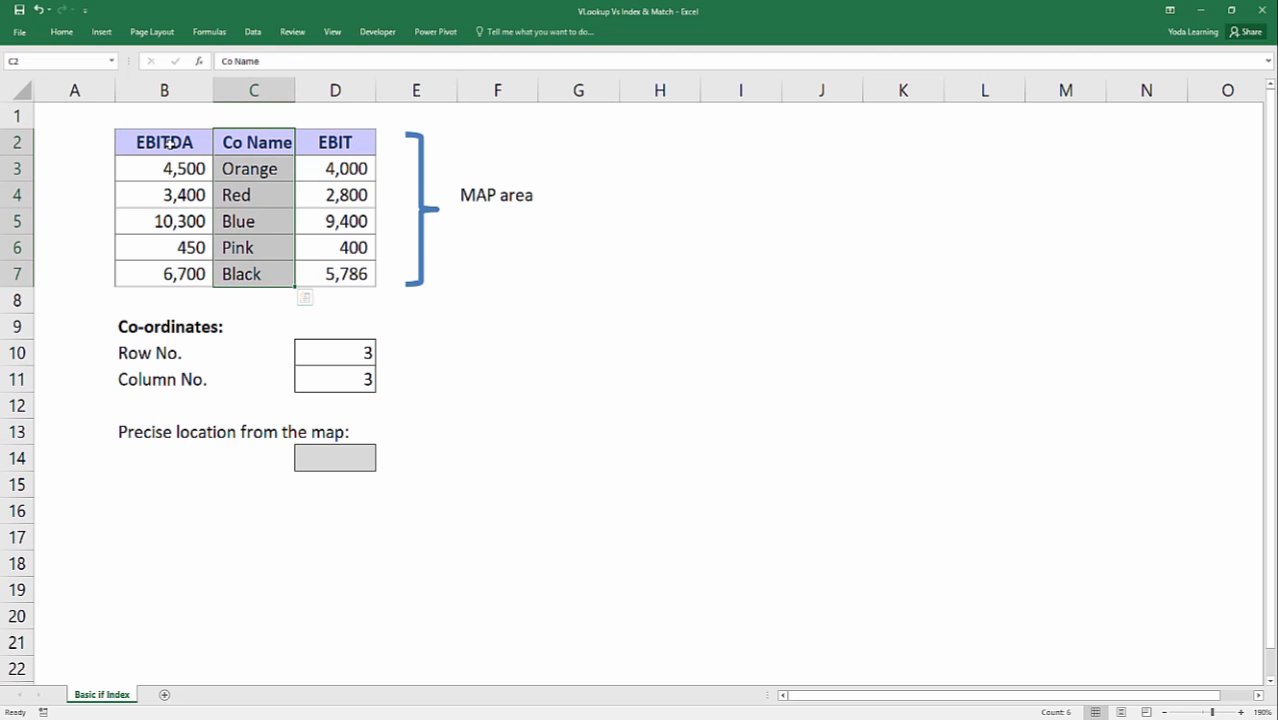
left_click_drag(169, 143, 178, 278)
left_click_drag(250, 143, 242, 277)
key("shift+Right")
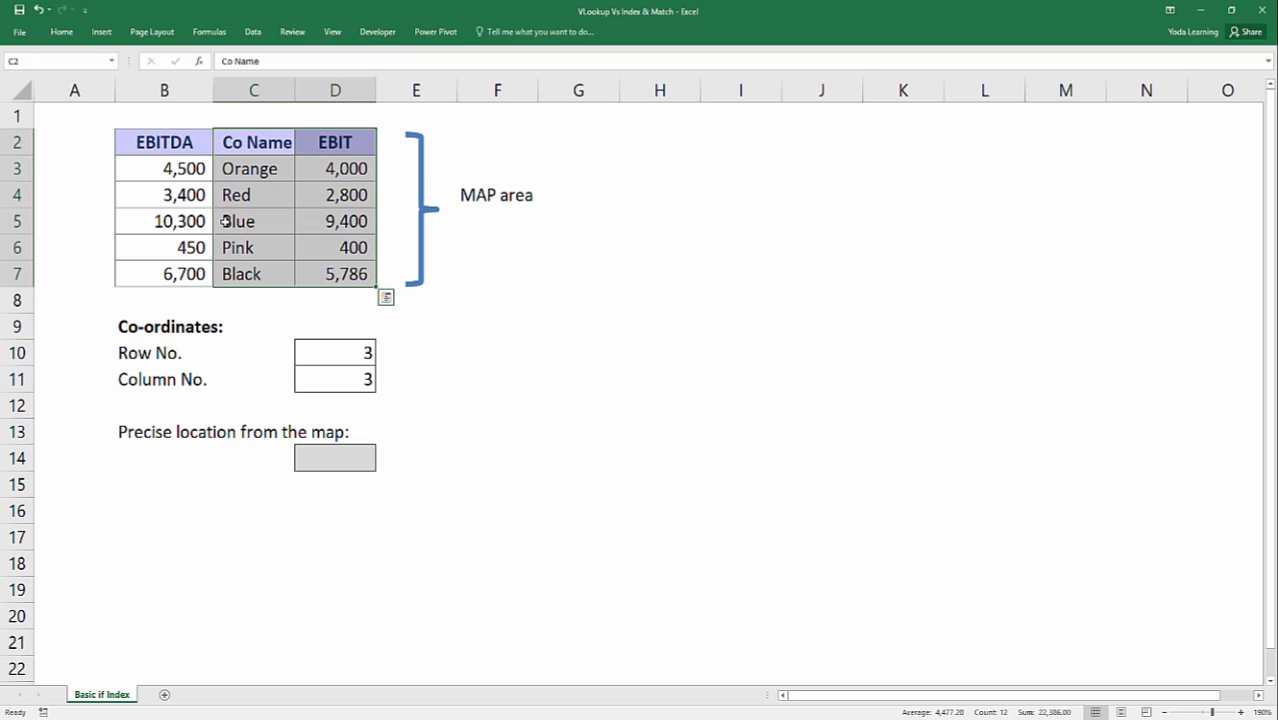
key("shift+Left")
key("shift+Left")
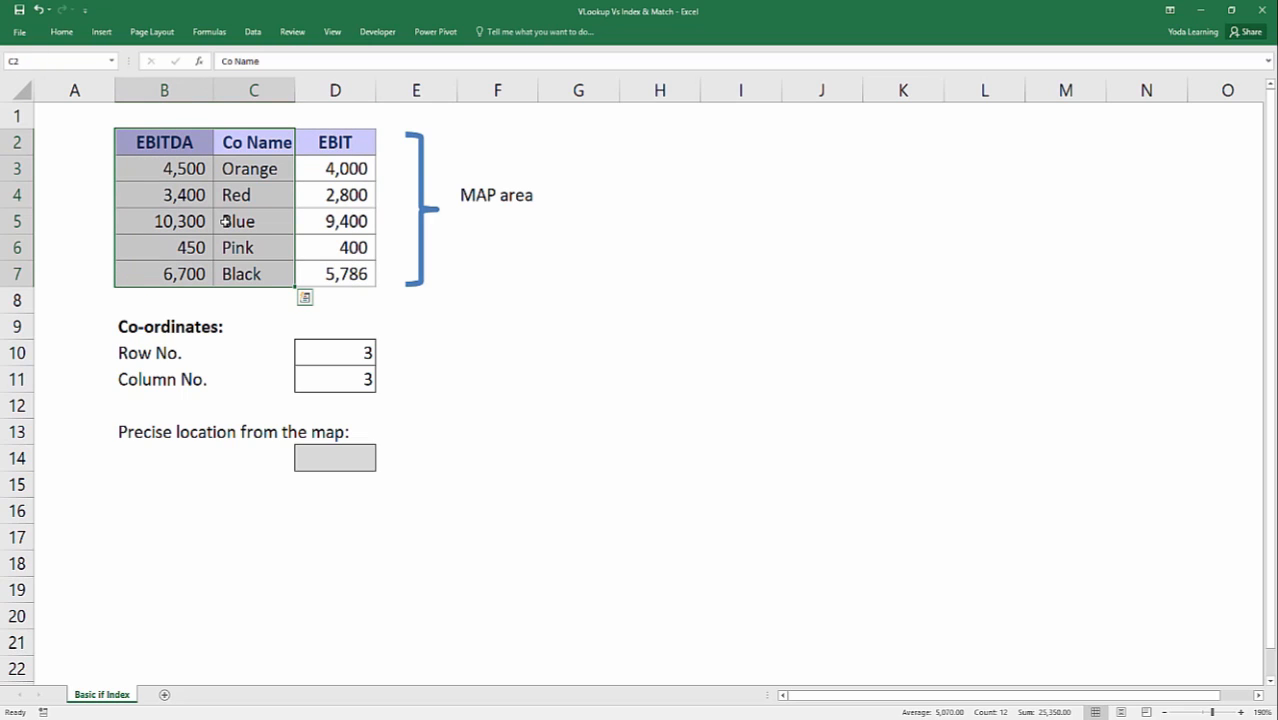
Enter =INDEX(B2:D7,D10,D11) in D14 to return the precise location from the map.
left_click(318, 462)
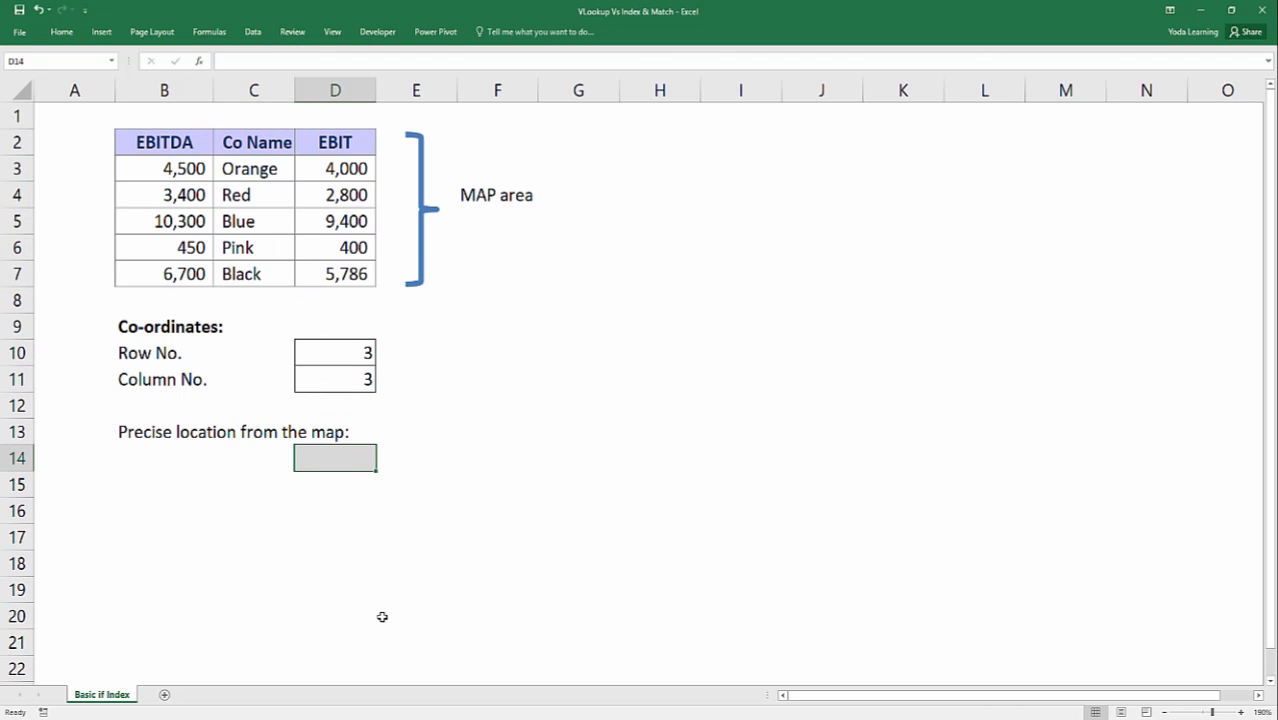
type("=in")
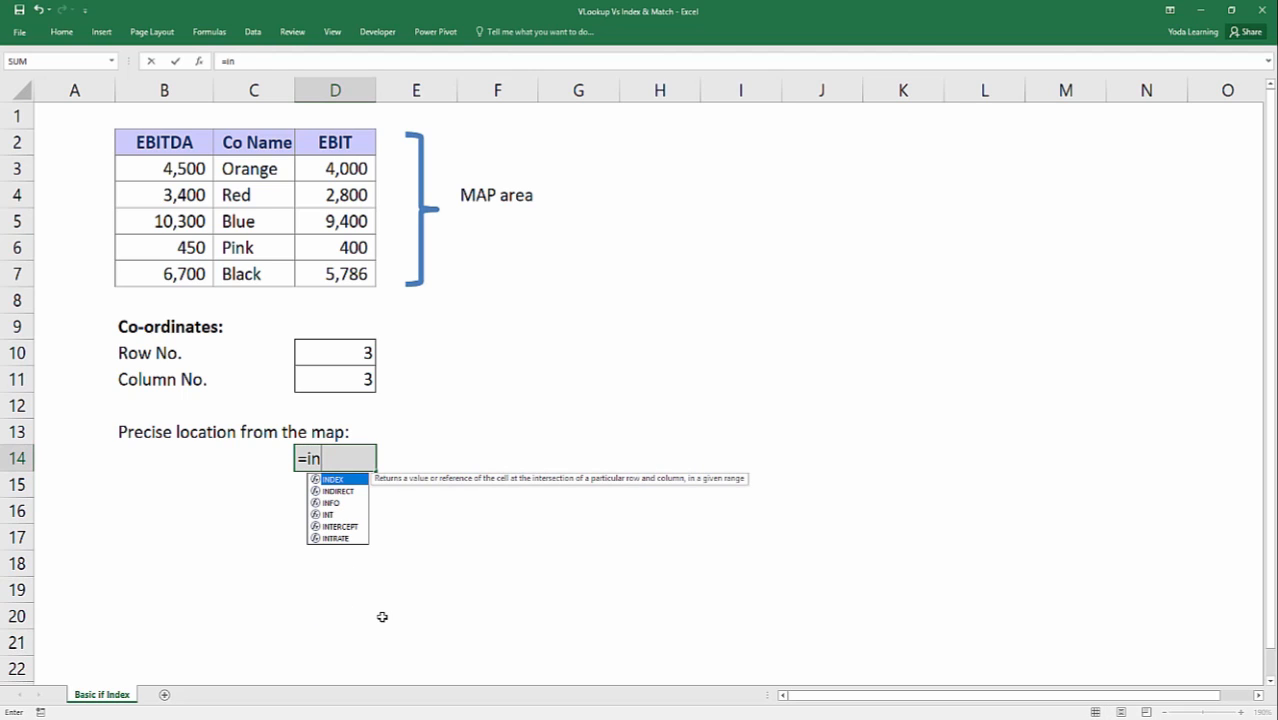
key("Tab")
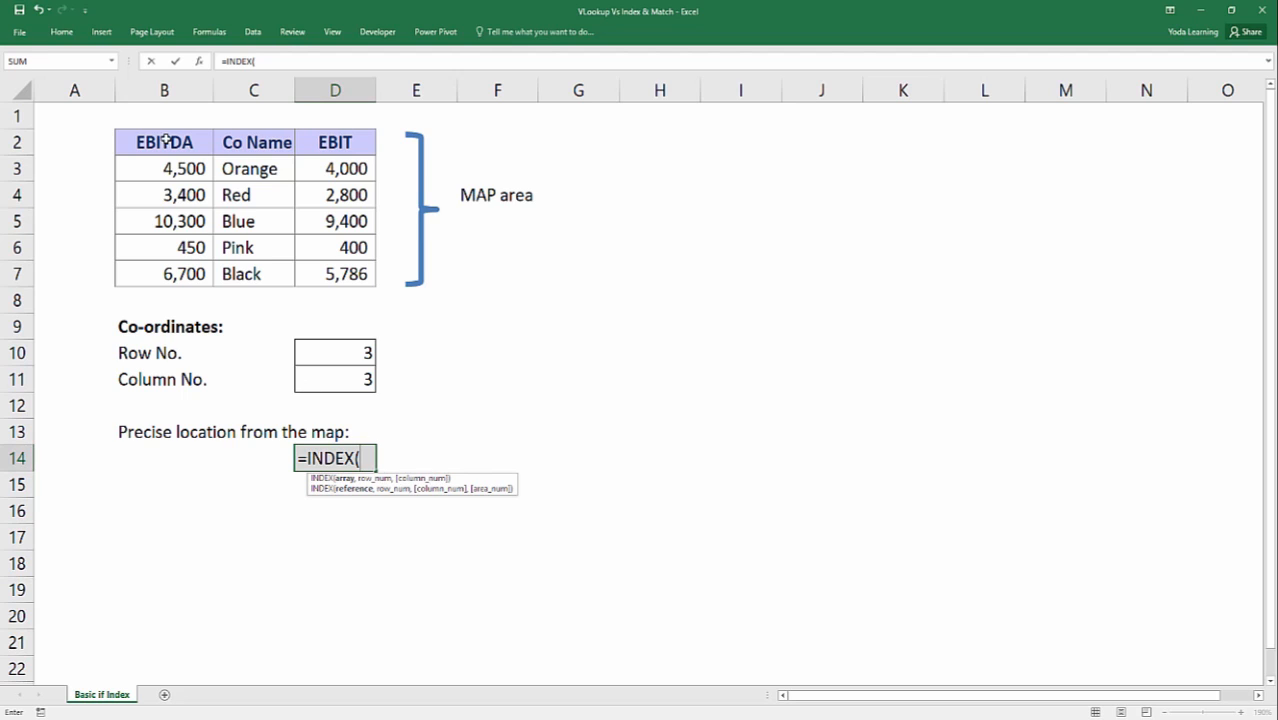
left_click_drag(166, 140, 329, 277)
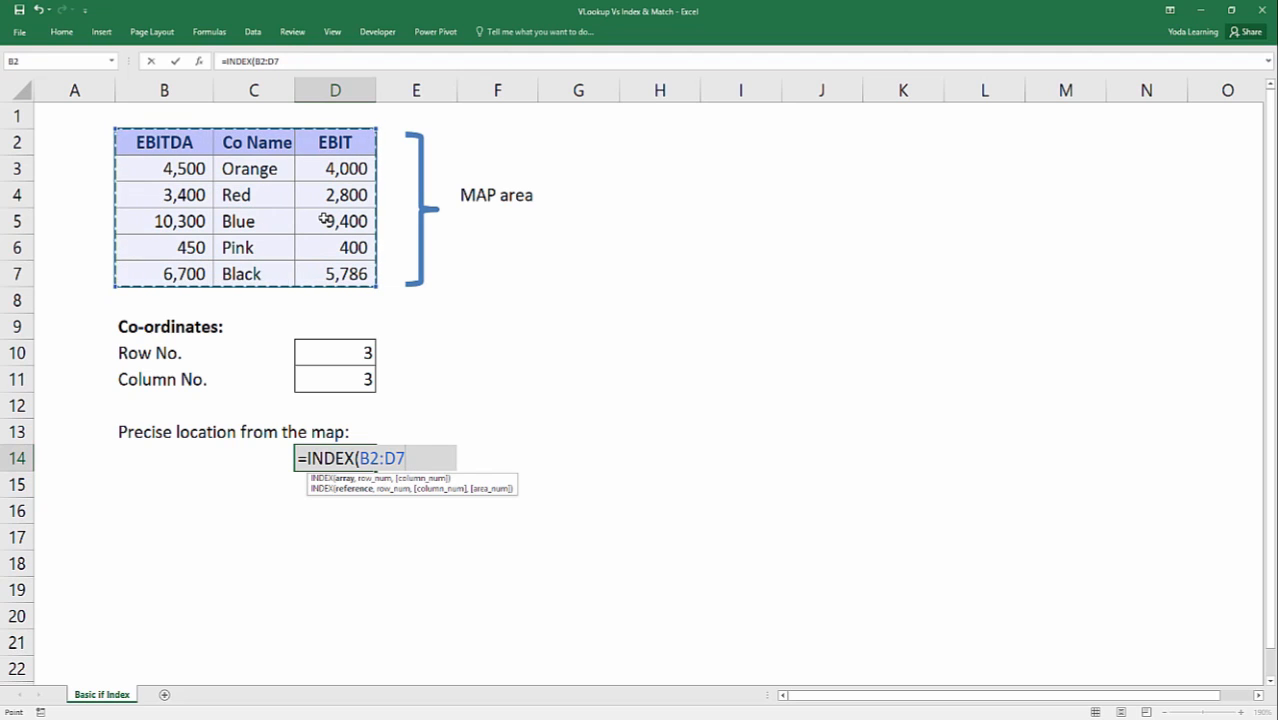
type(",")
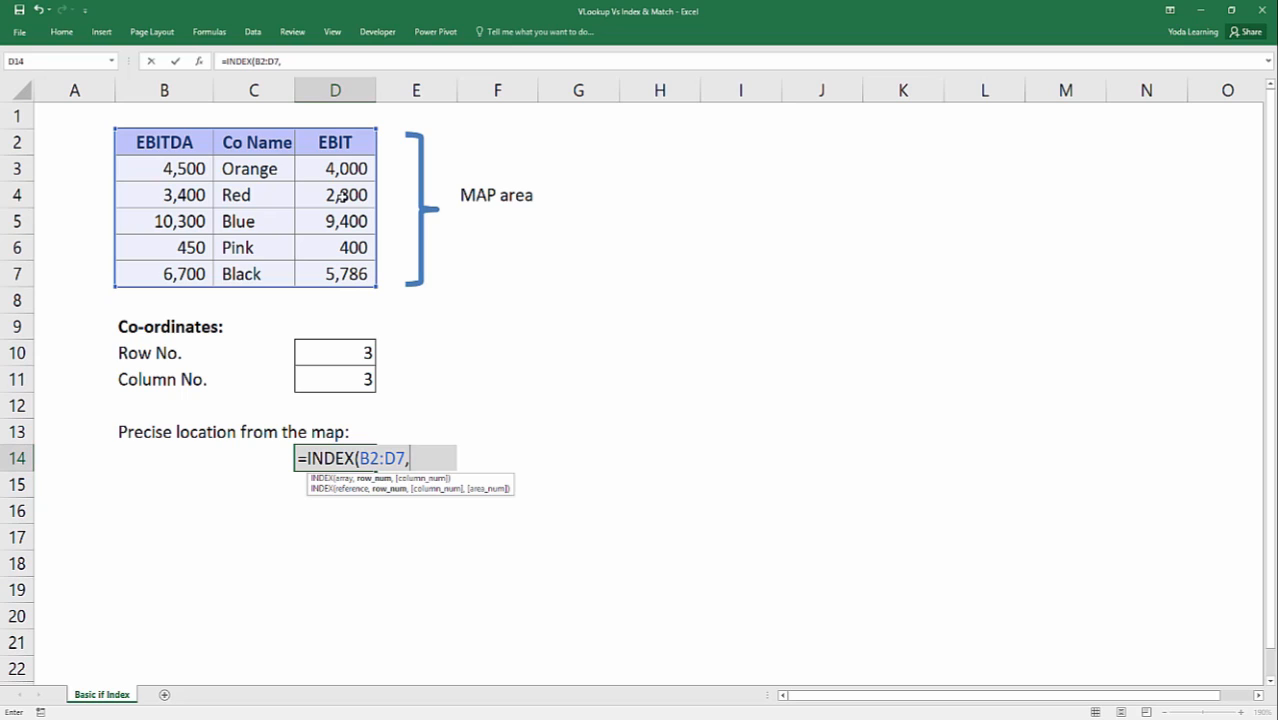
left_click(340, 351)
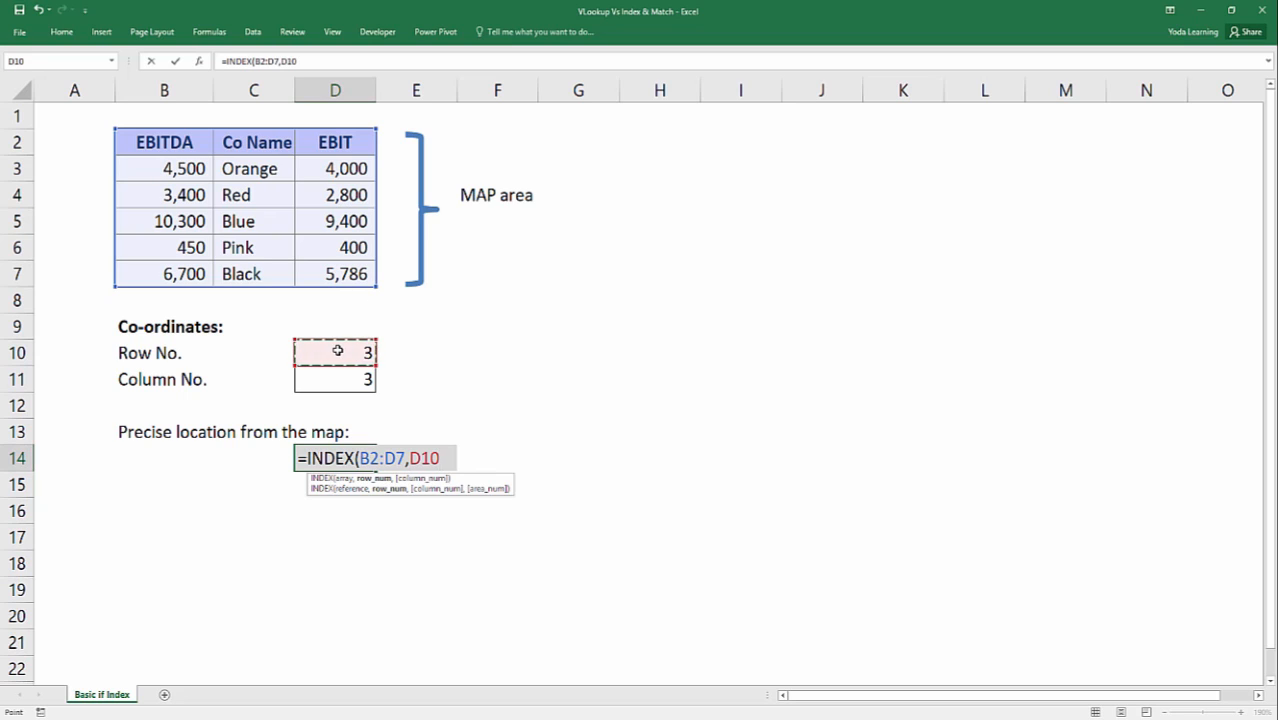
type(",")
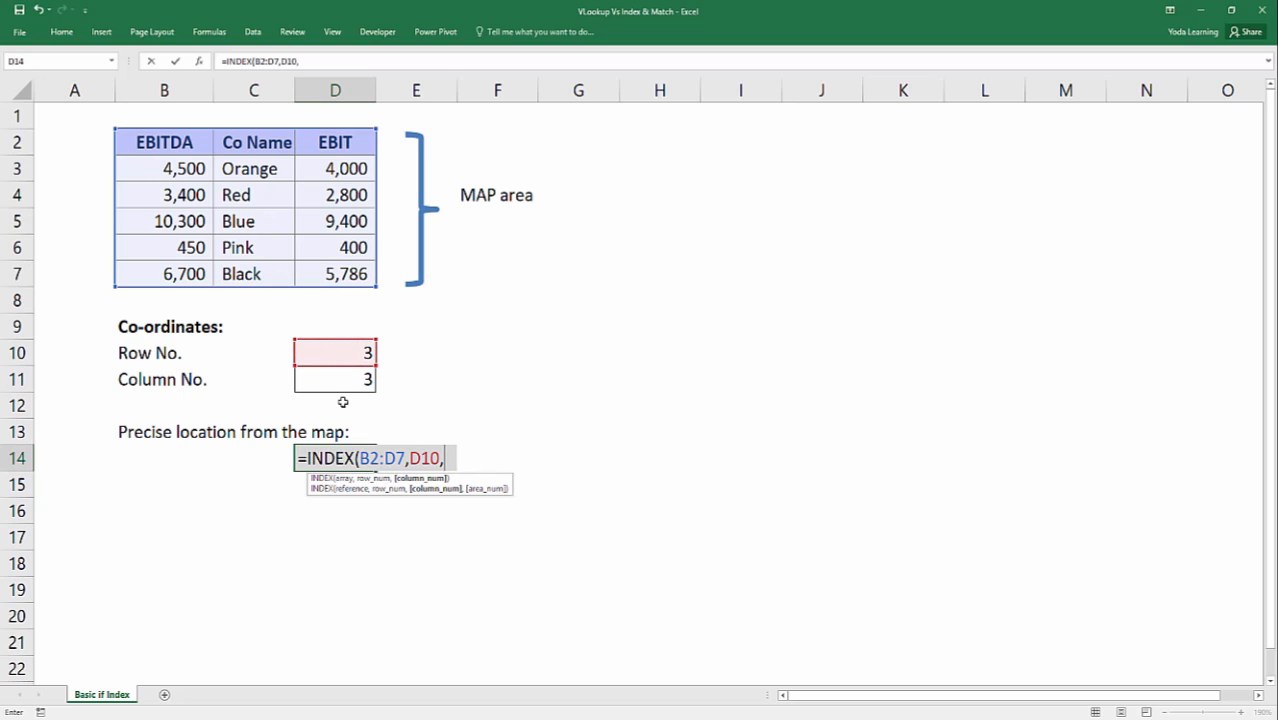
left_click(336, 380)
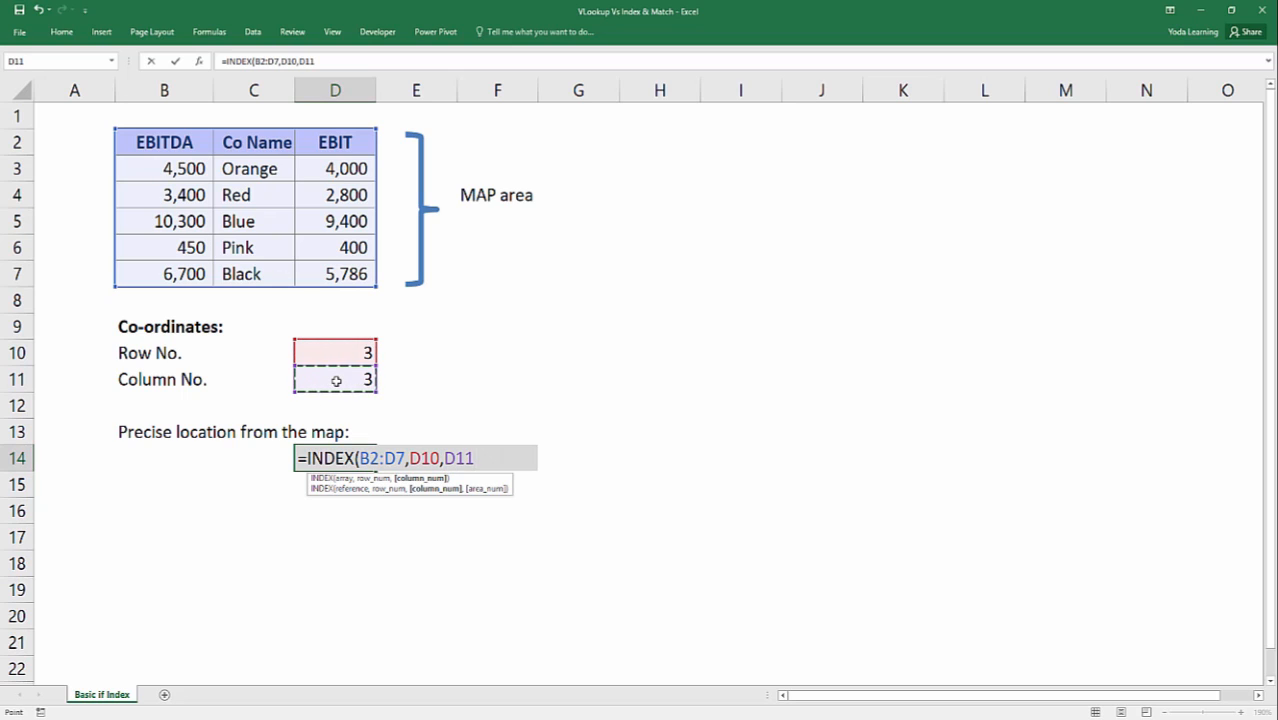
type(")")
key("Return")
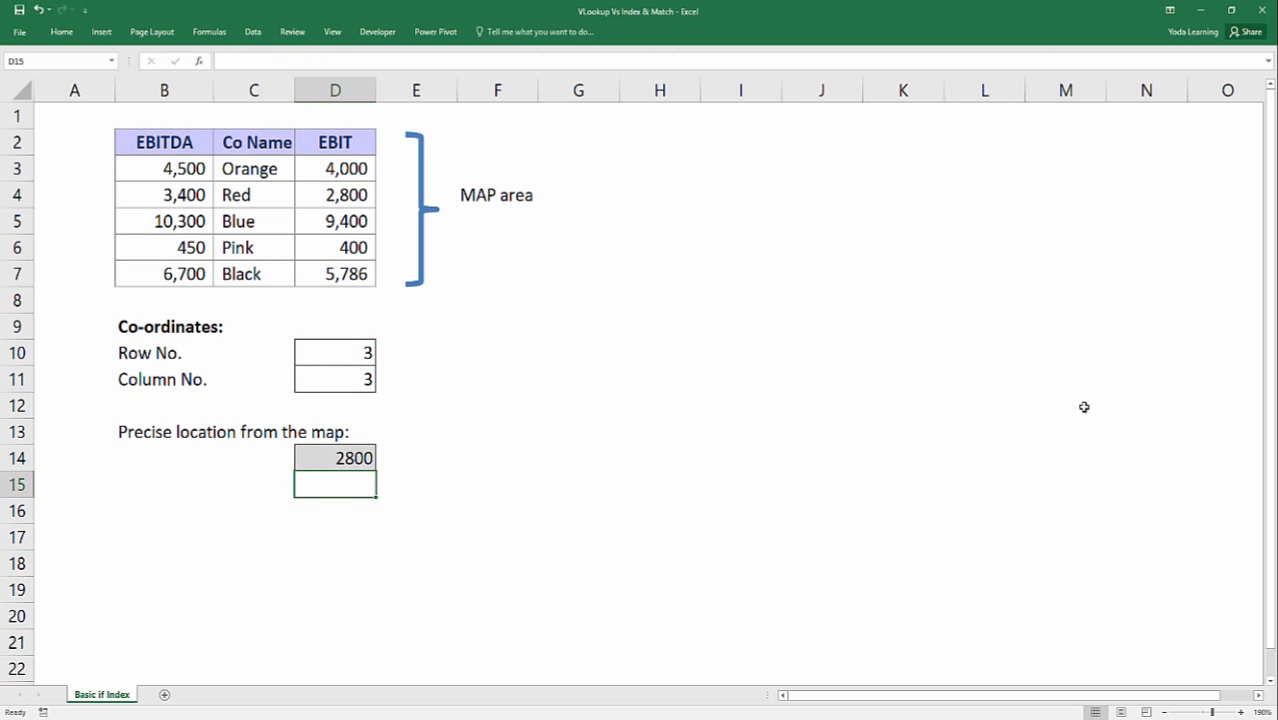
Set the Column No. coordinate in D11 to 2.
left_click(361, 461)
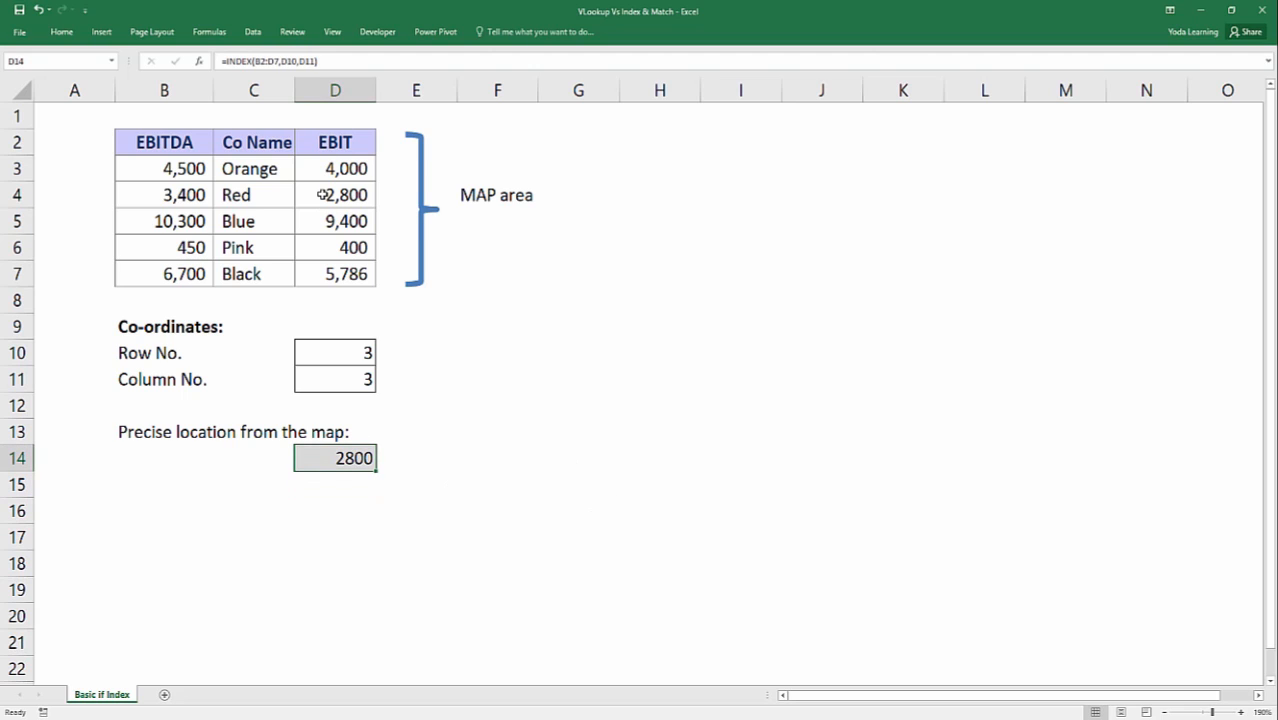
left_click(331, 373)
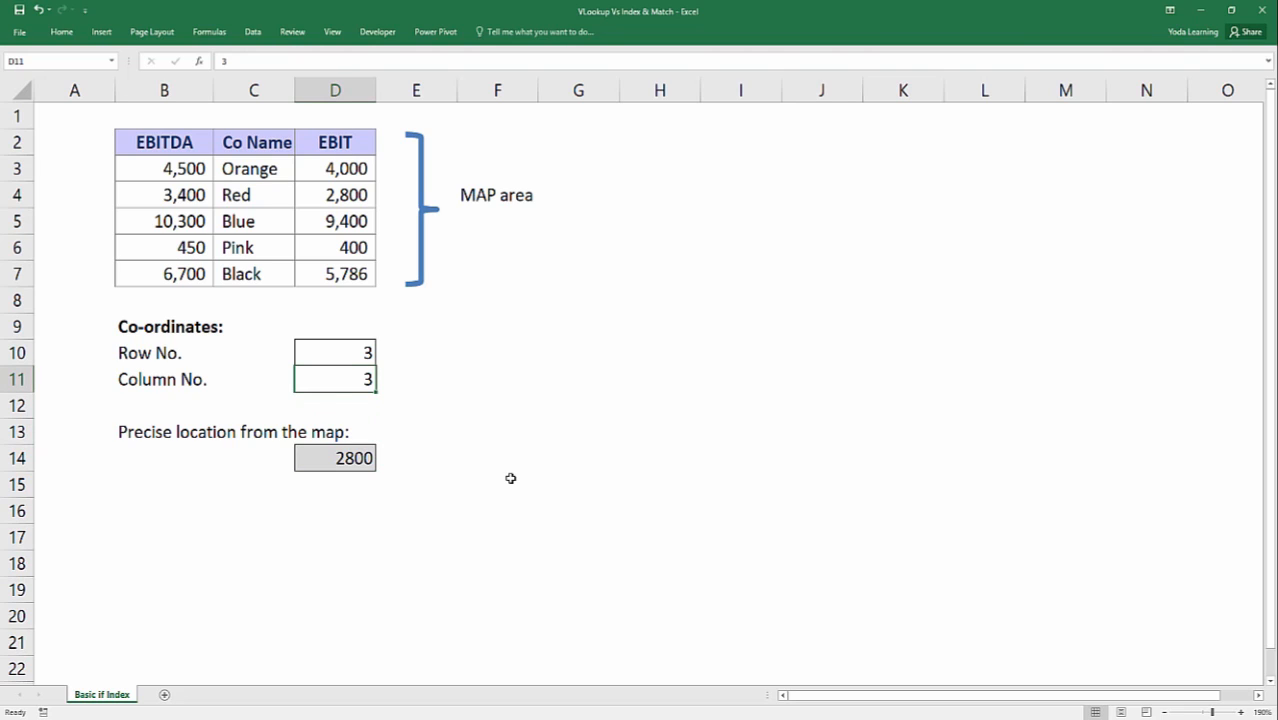
type("2")
key("Return")
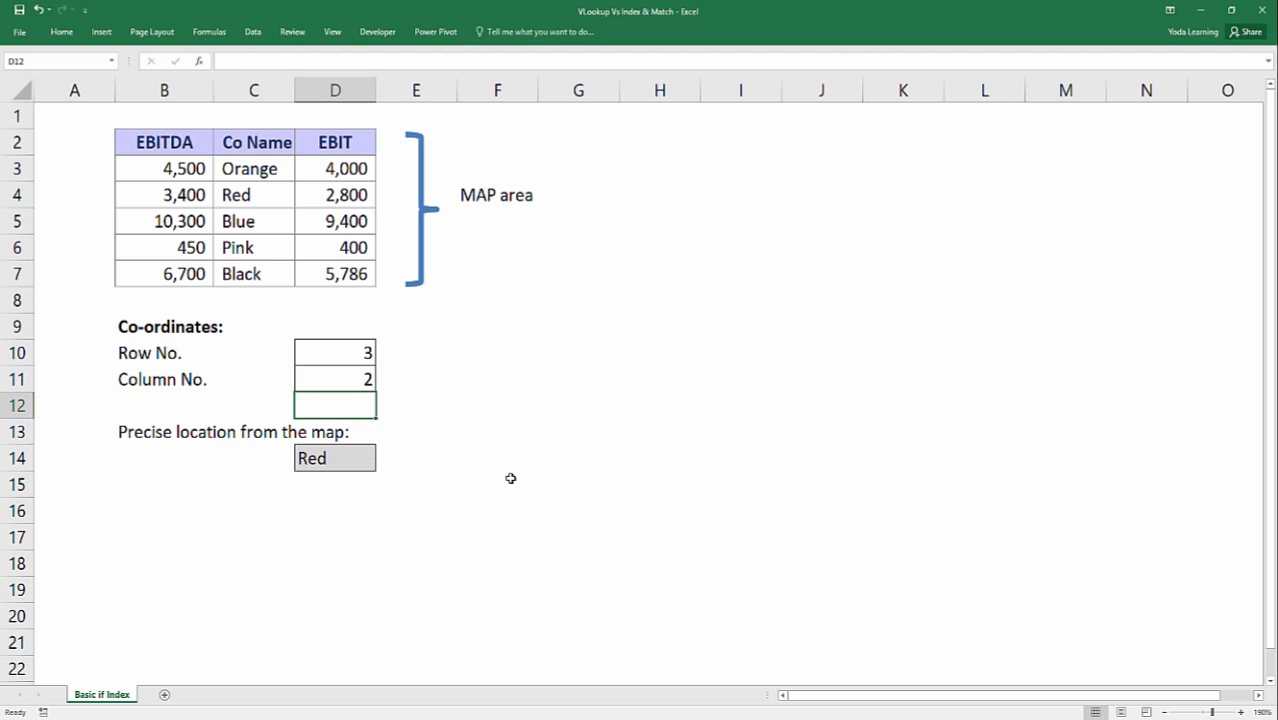
Set the Column No. coordinate in D11 to 1.
key("Up")
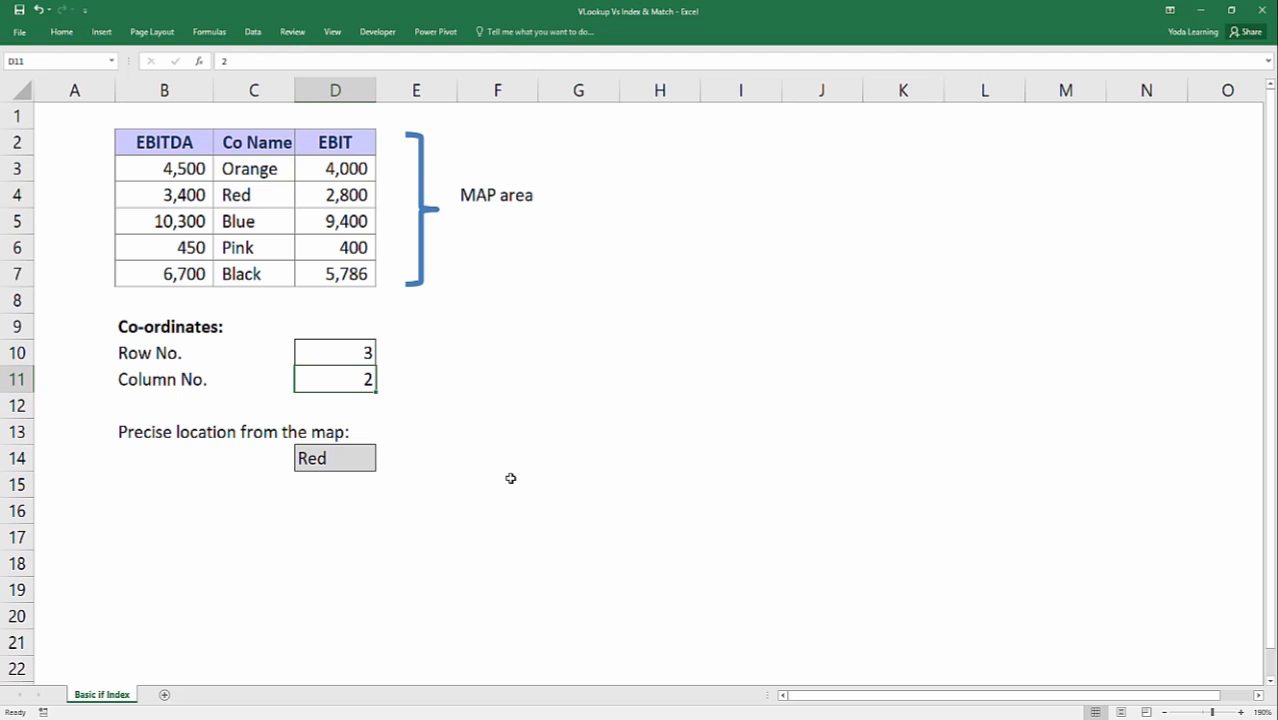
type("1")
key("Return")
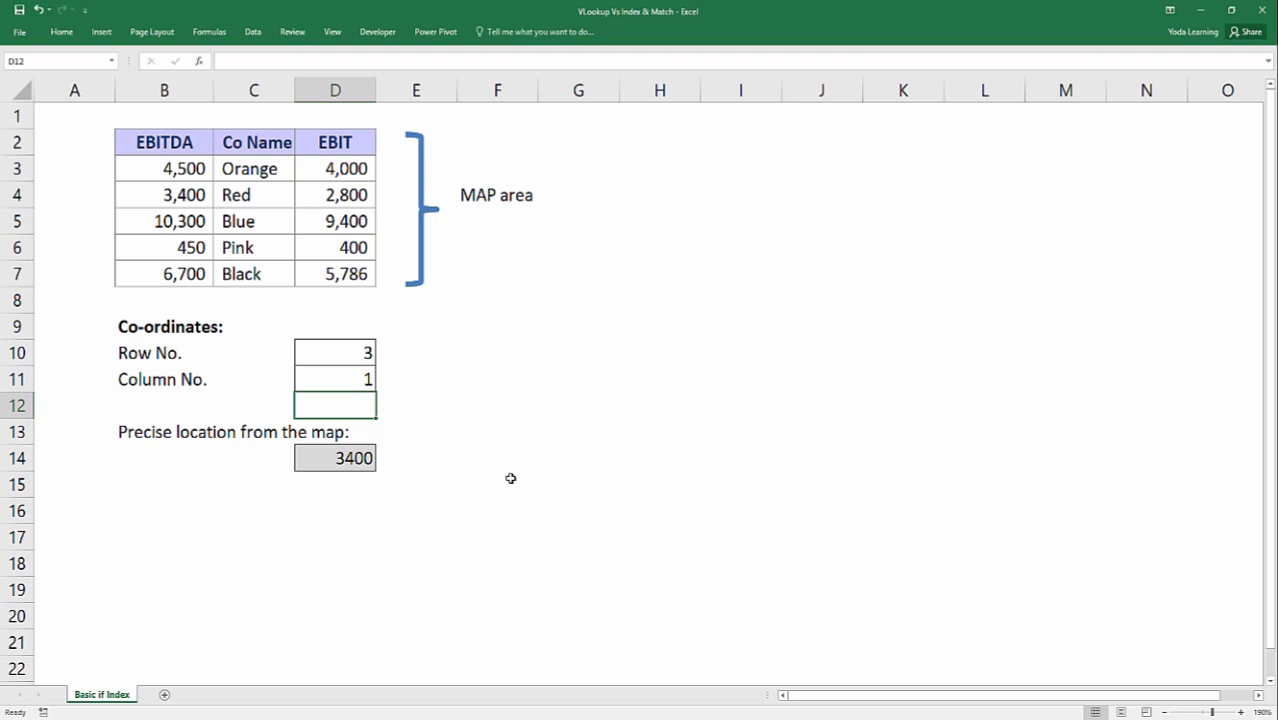
key("Up")
key("Right")
key("Right")
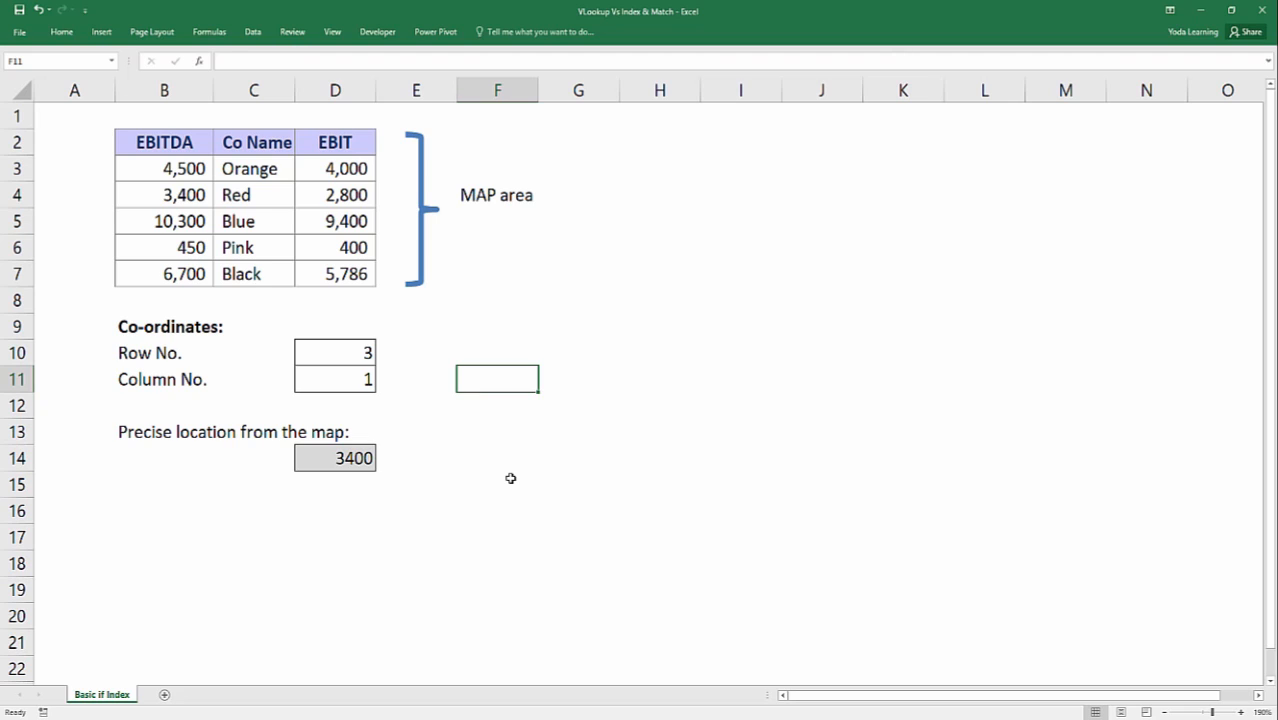
Clear the row and column coordinates in D10:D11 and undo the deletion.
left_click(320, 355)
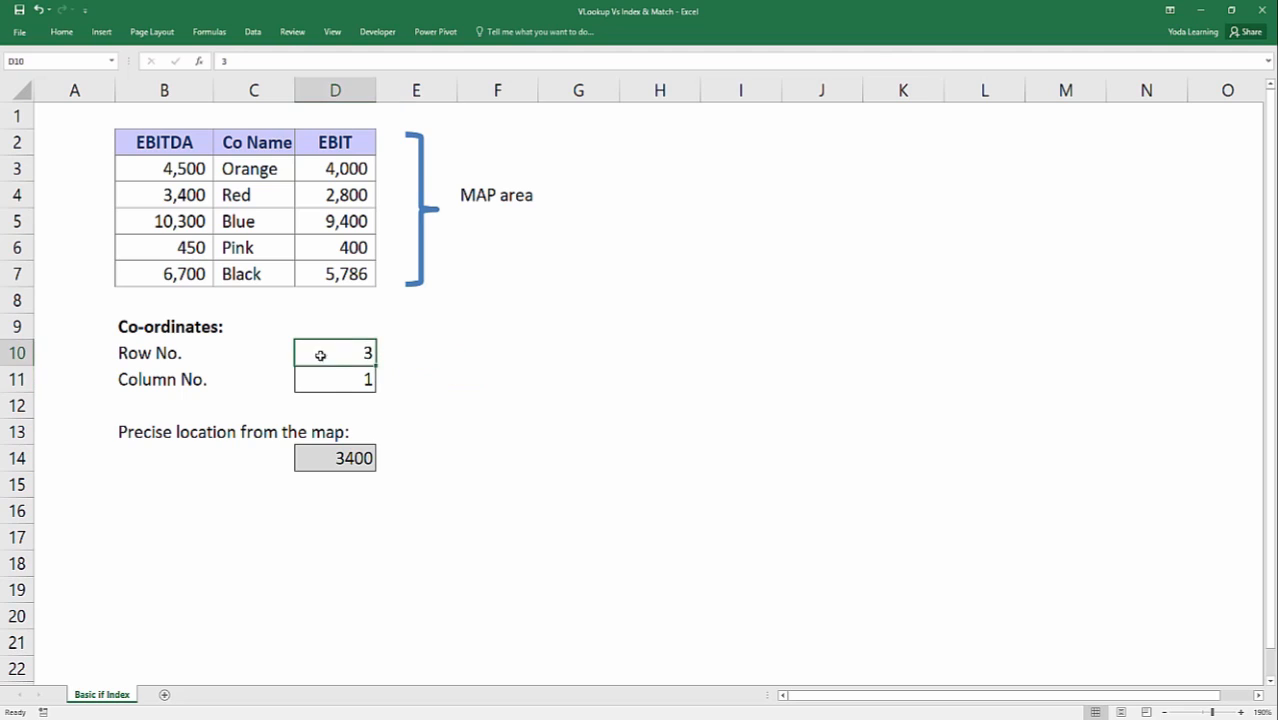
left_click(331, 381)
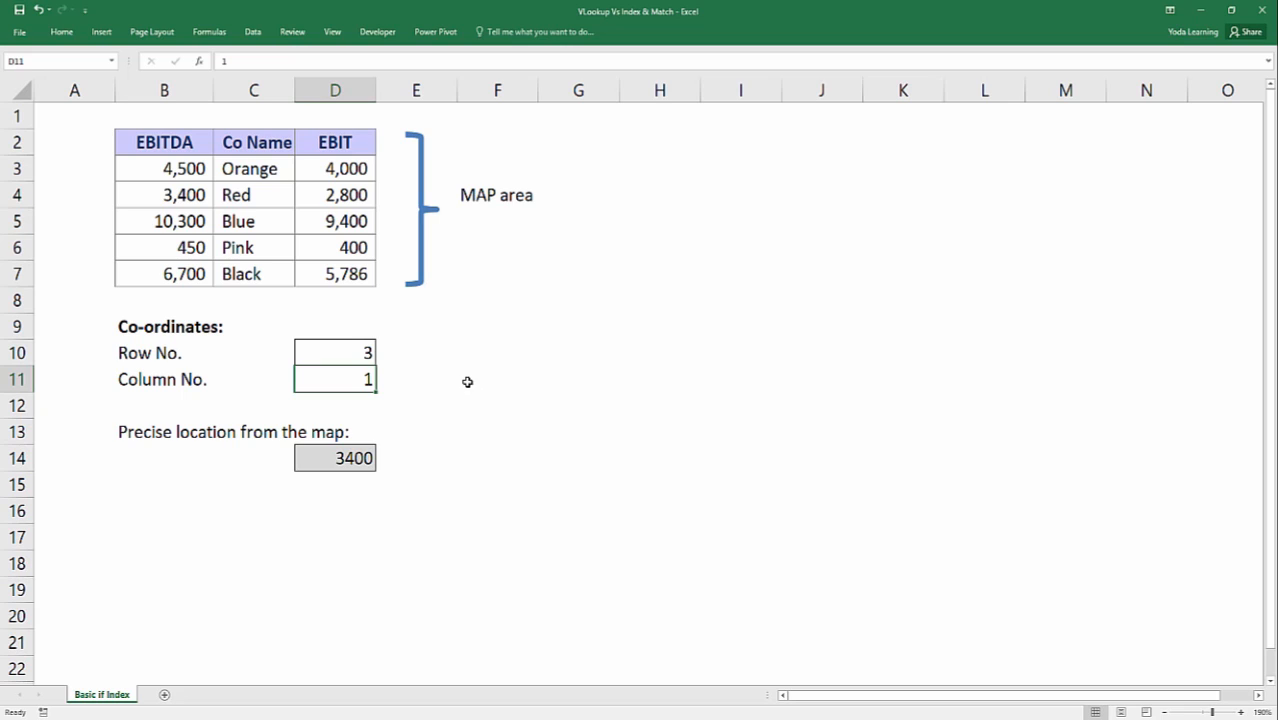
left_click(414, 352)
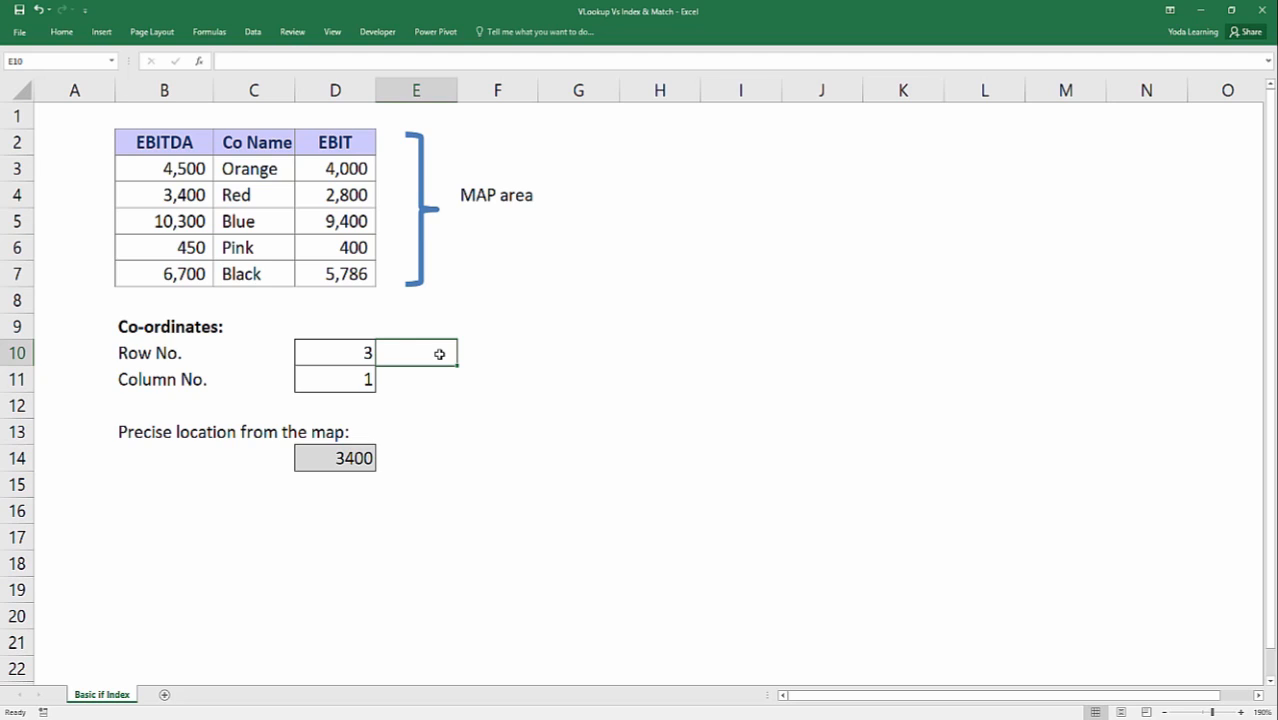
key("Left")
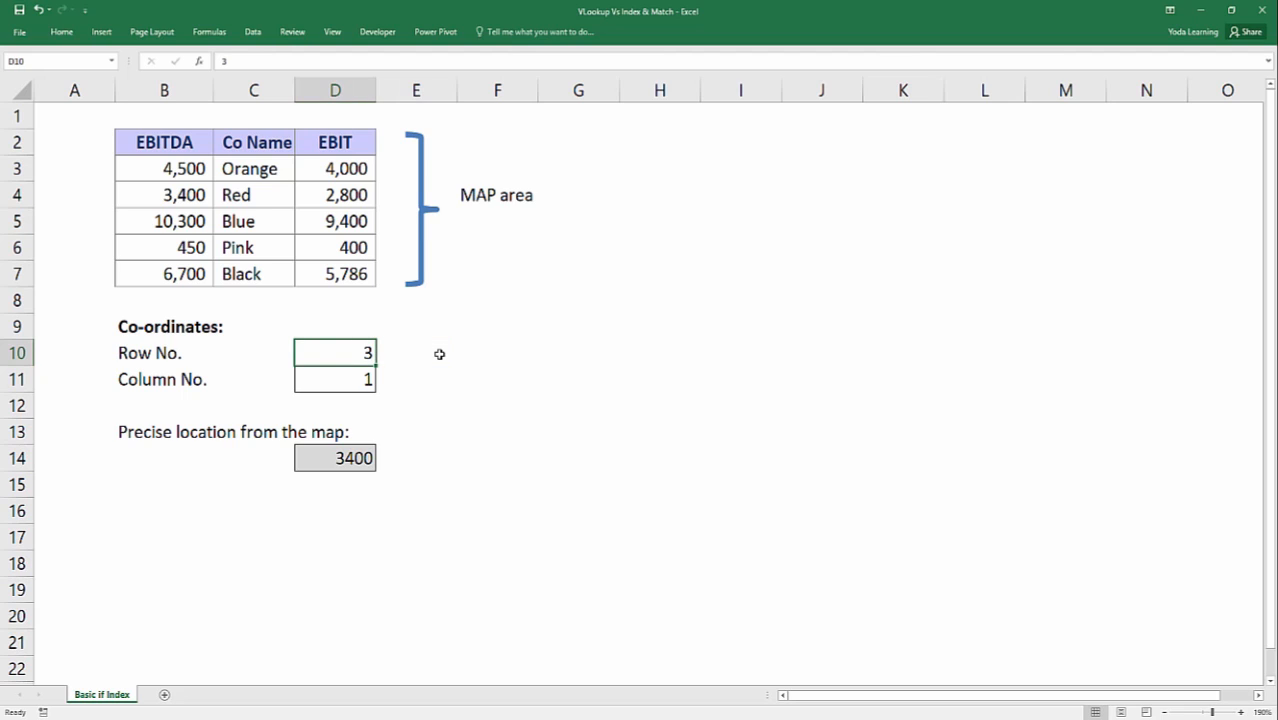
key("shift+Down")
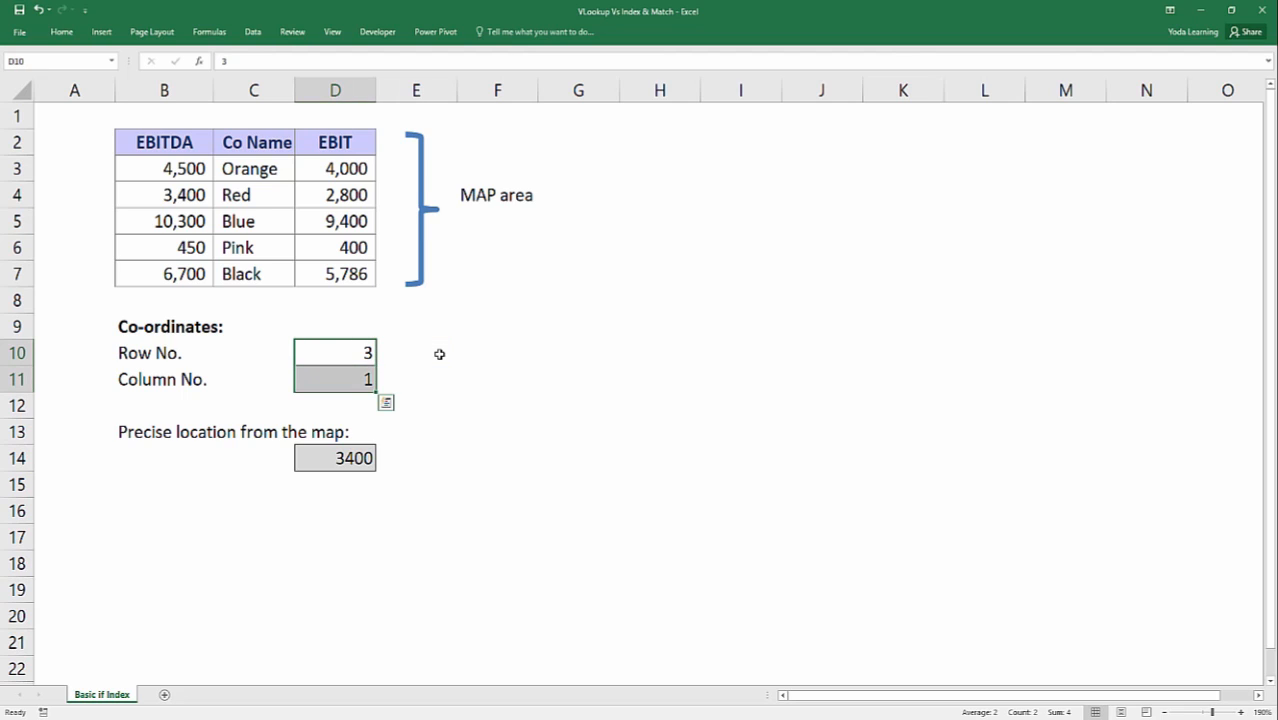
key("Delete")
key("Up")
key("Down")
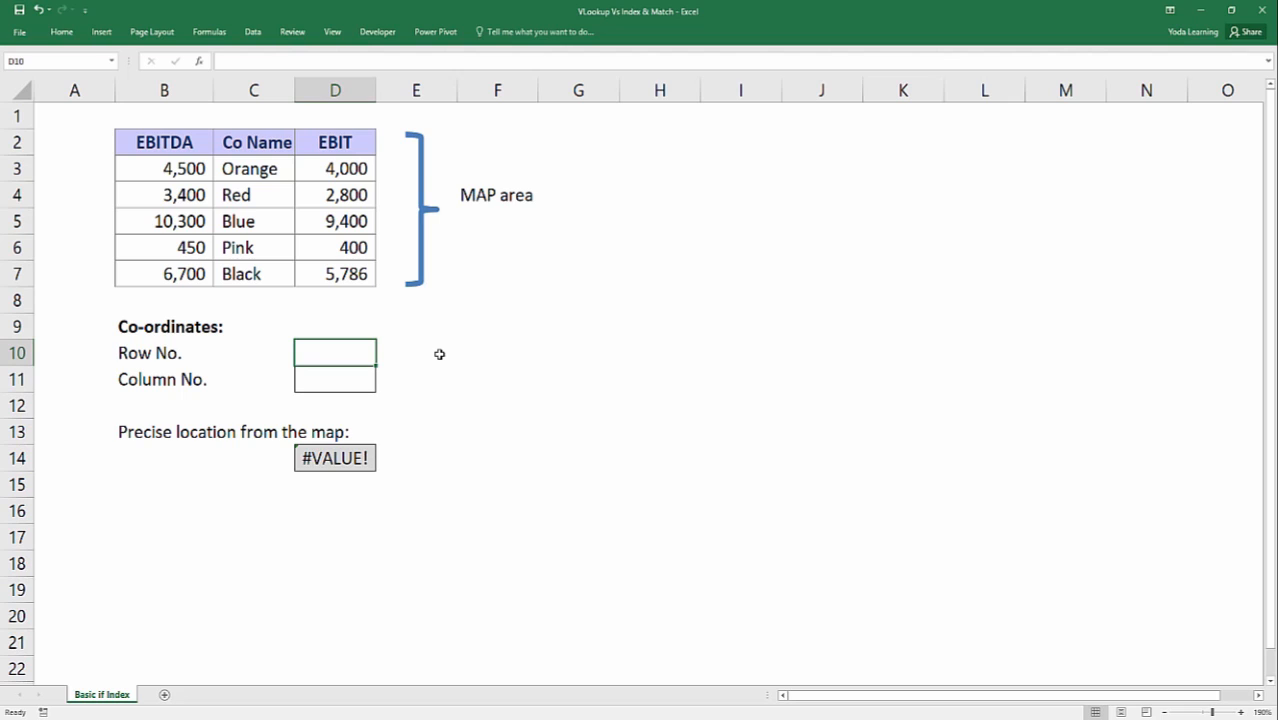
key("ctrl+z")
key("Up")
key("Down")
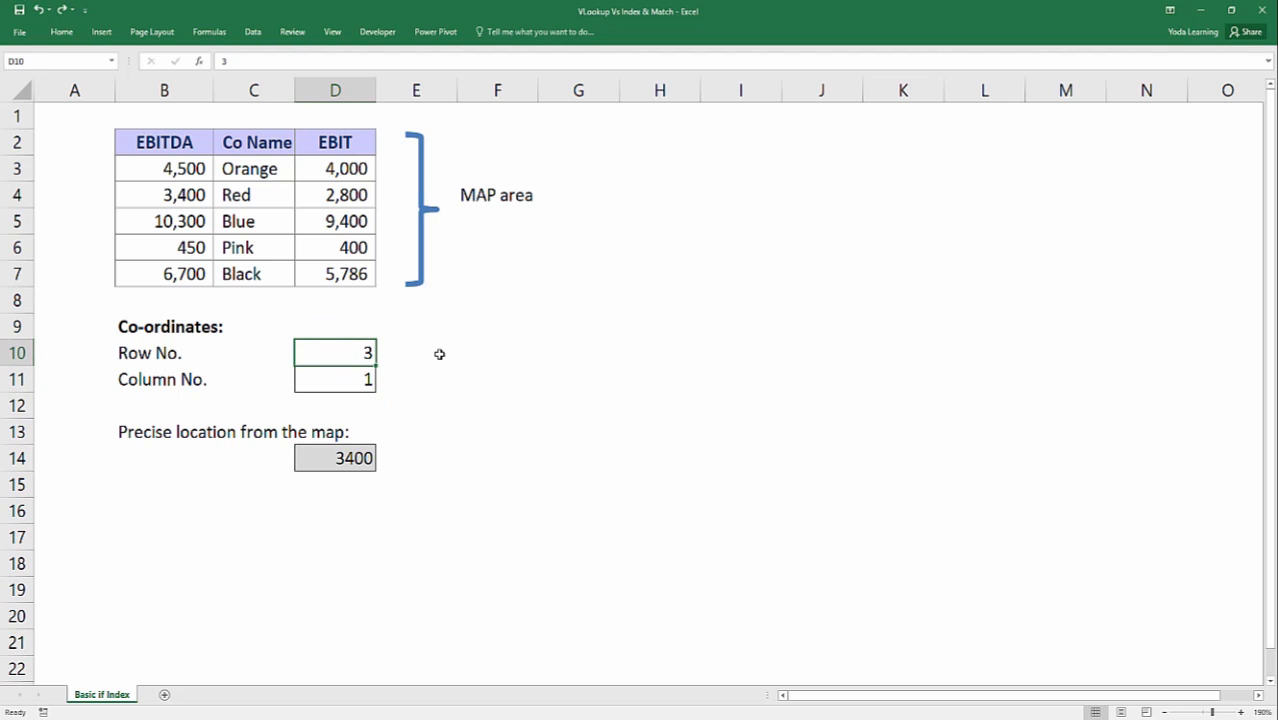
Enter the company name Red in F10 and select the Row No. cell D10.
left_click(251, 199)
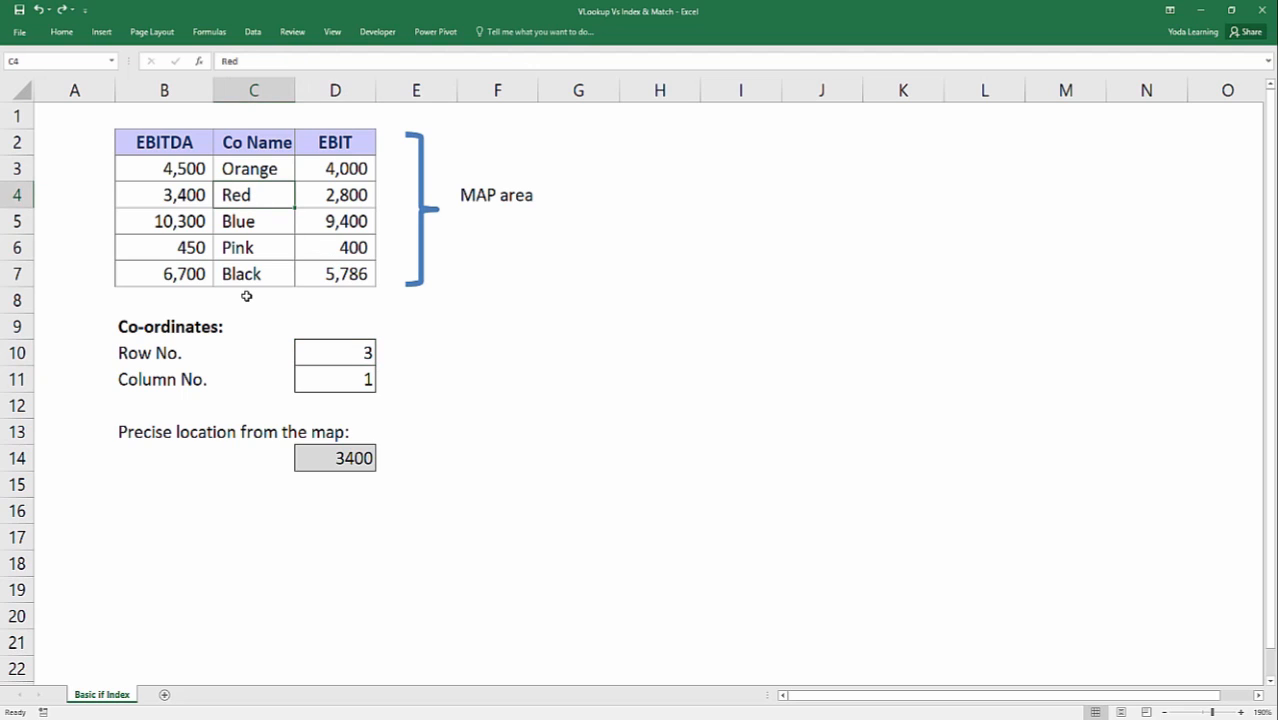
left_click(516, 346)
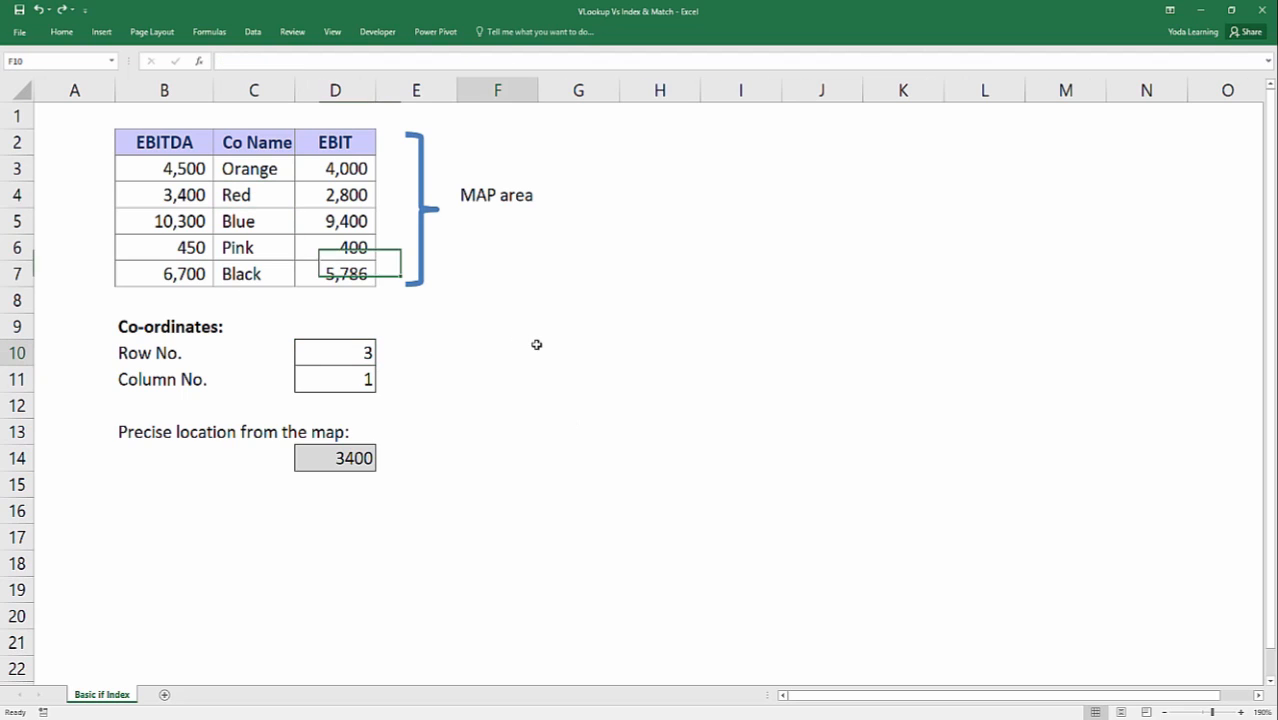
type("Red")
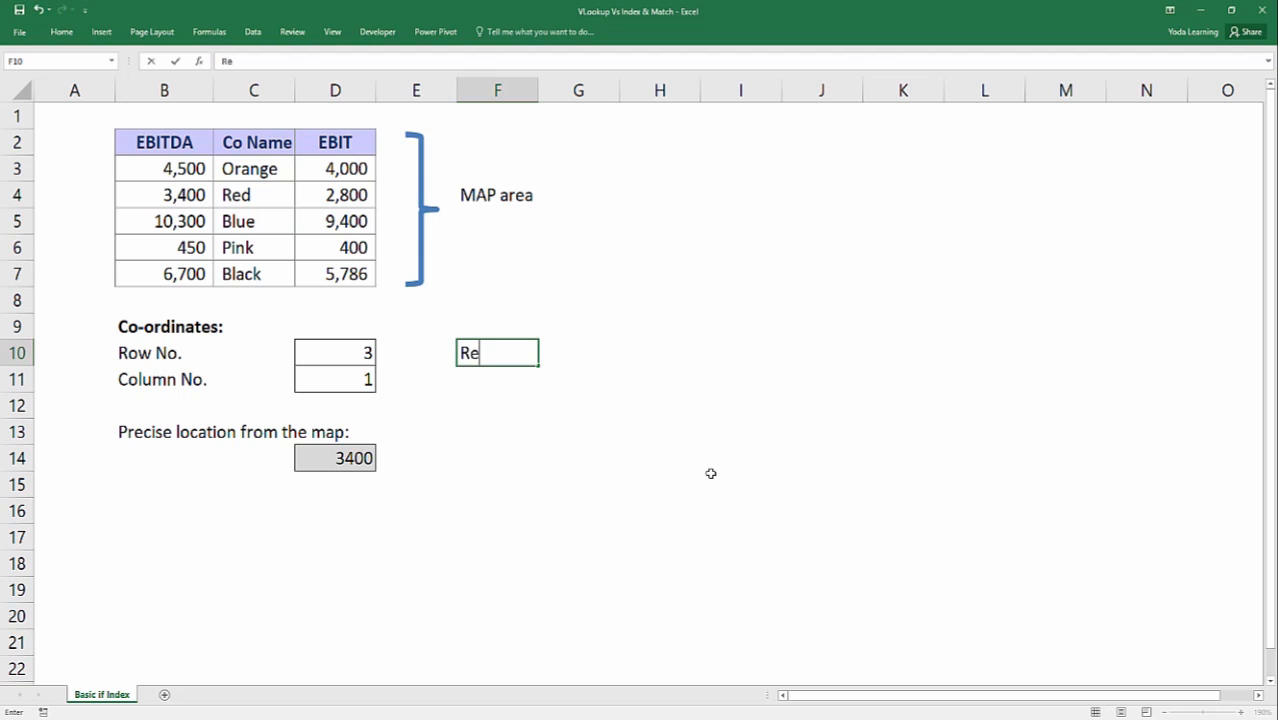
key("Return")
key("Up")
key("Left")
key("Left")
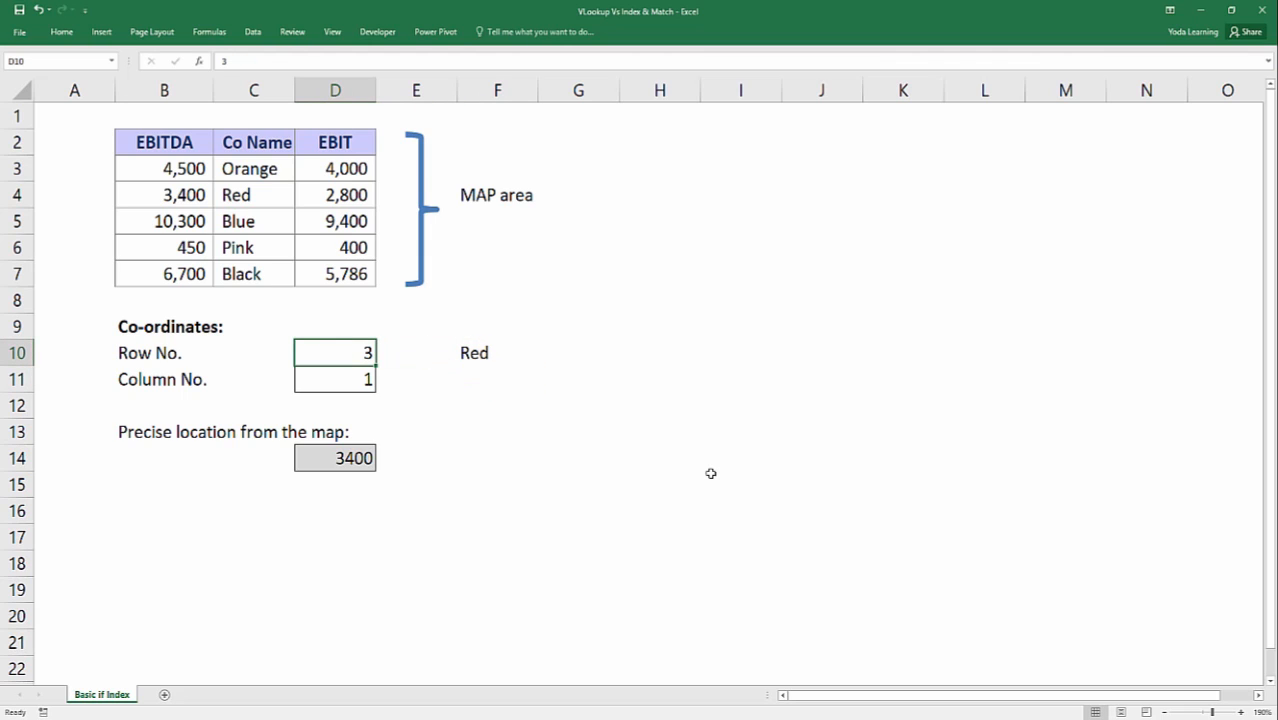
Start a MATCH formula in the Row No. cell D10 with F10 as the lookup value.
type("=ma")
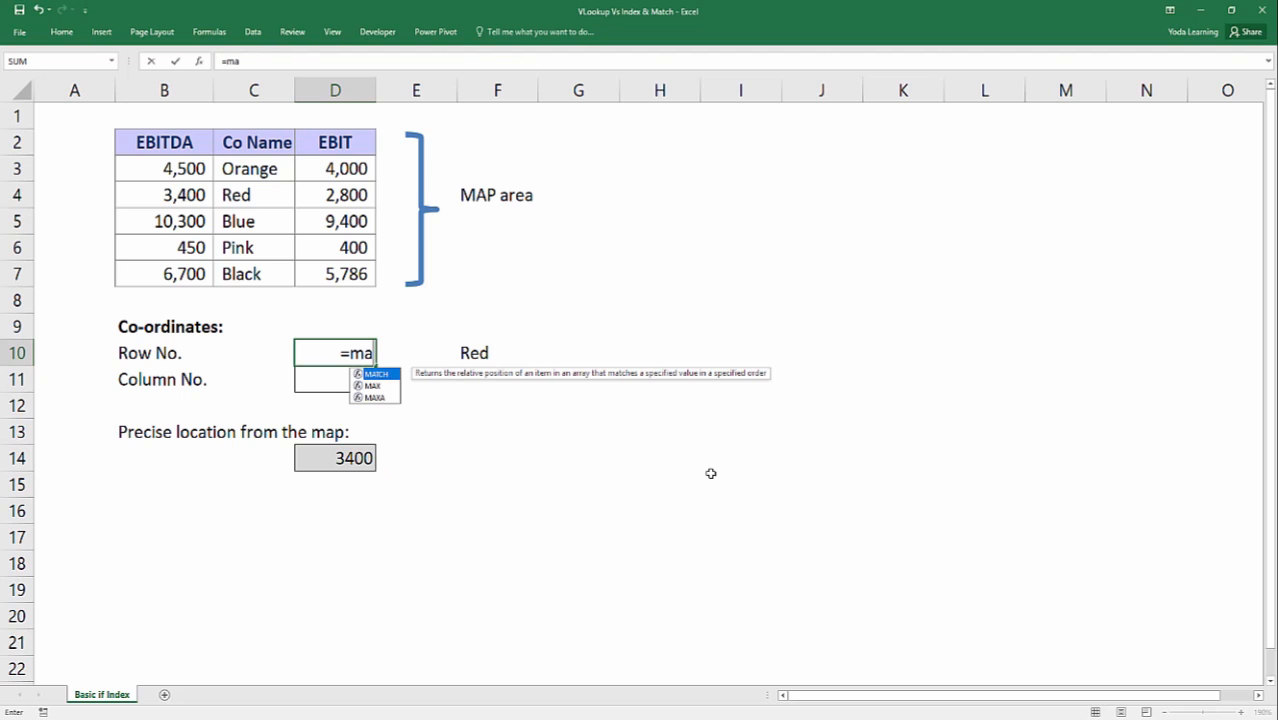
key("Tab")
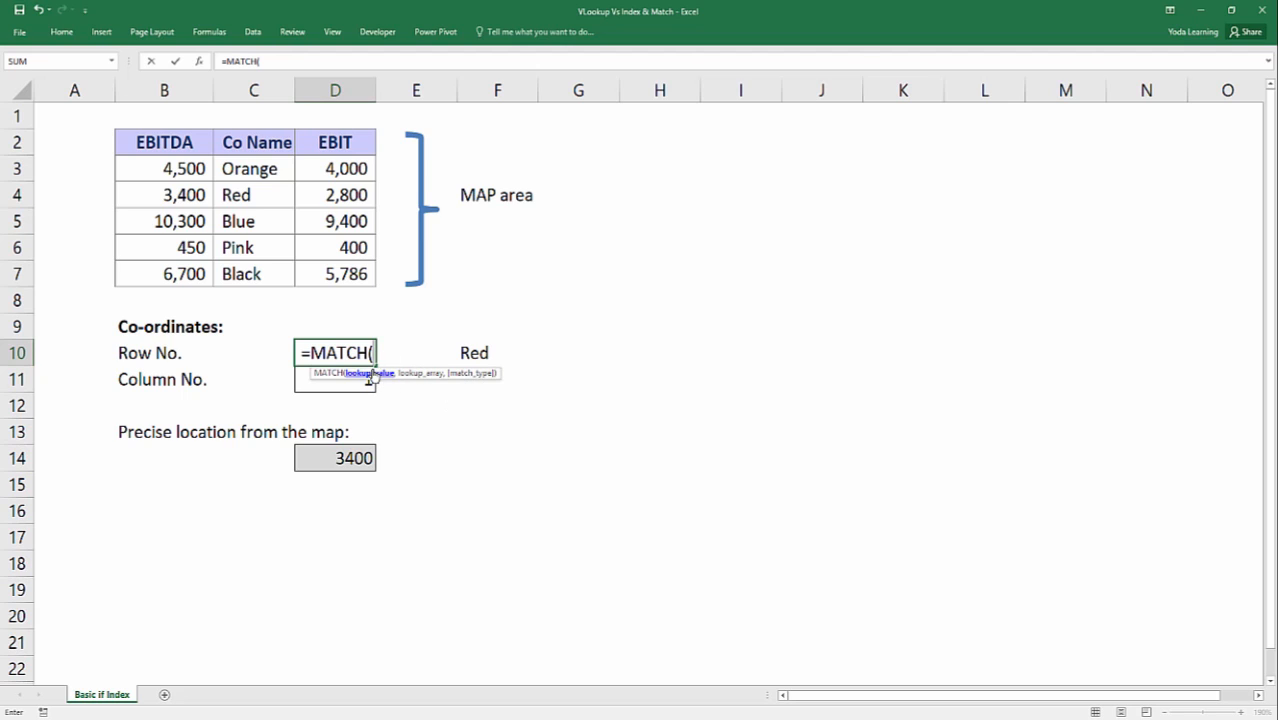
left_click(464, 355)
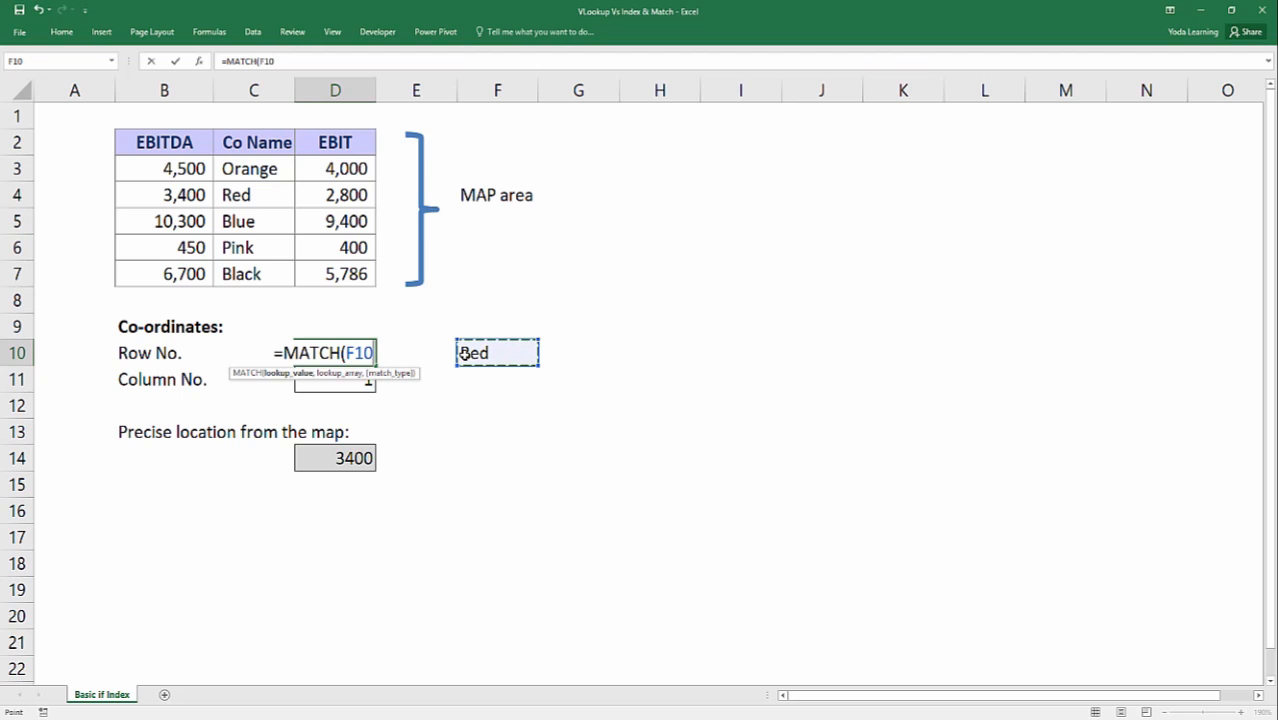
type(",")
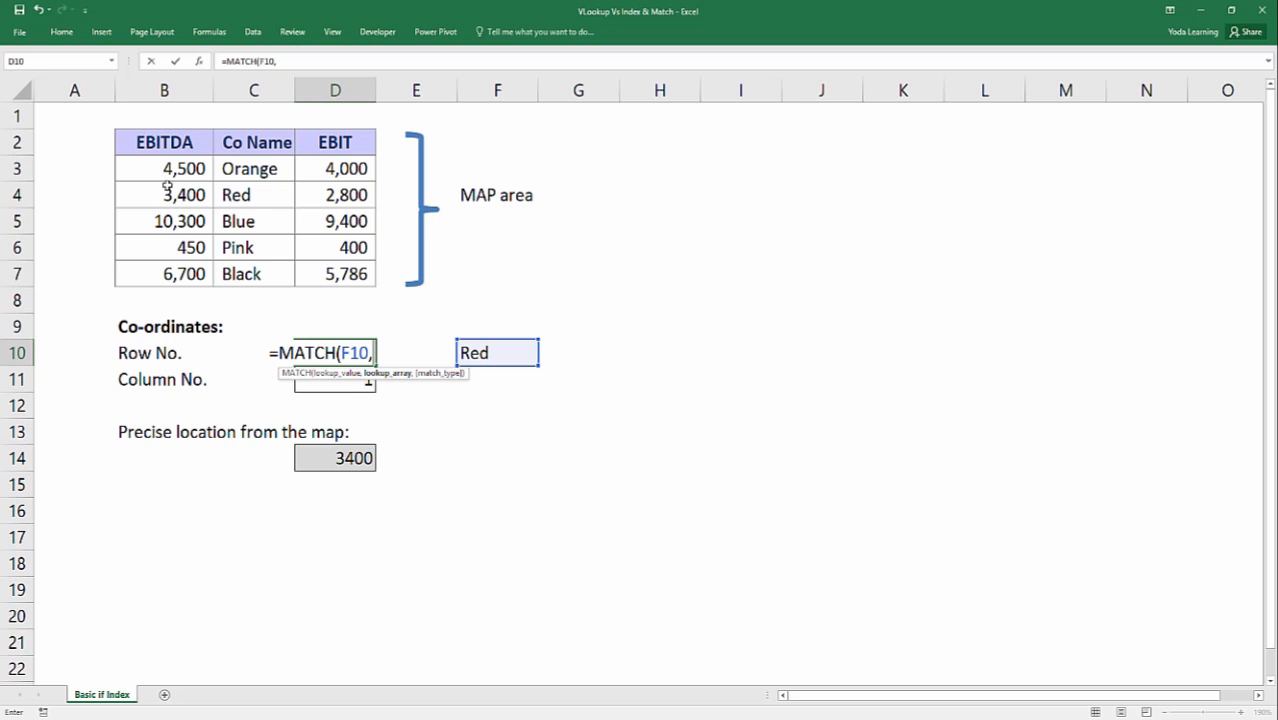
Complete the MATCH formula in D10 with the company names C2:C7 as lookup array and match type 0.
left_click_drag(158, 140, 334, 276)
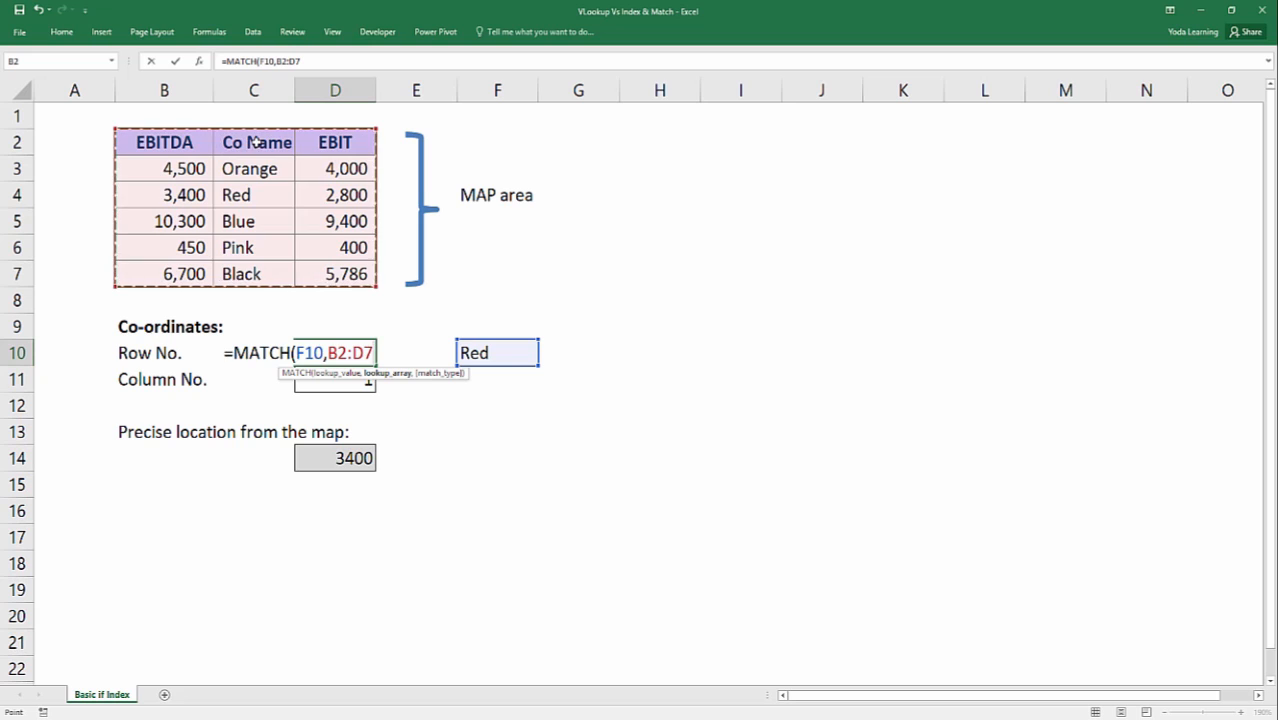
left_click_drag(256, 142, 260, 274)
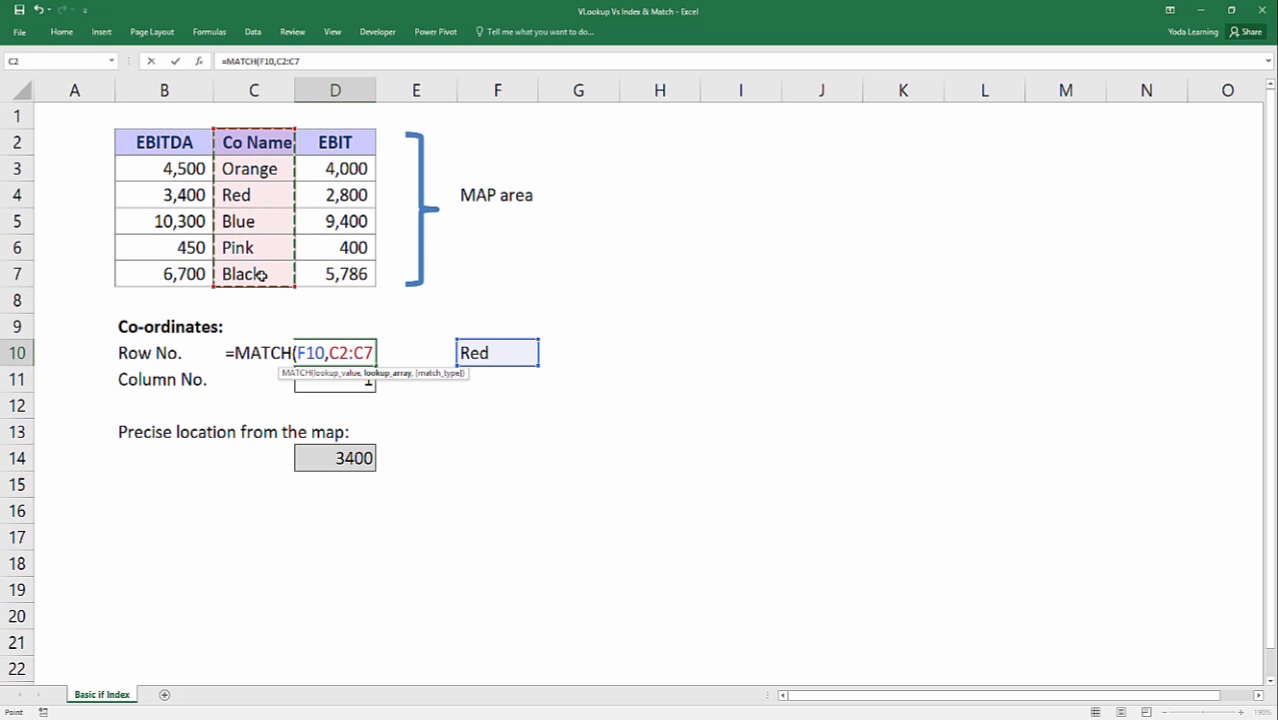
left_click_drag(160, 168, 345, 271)
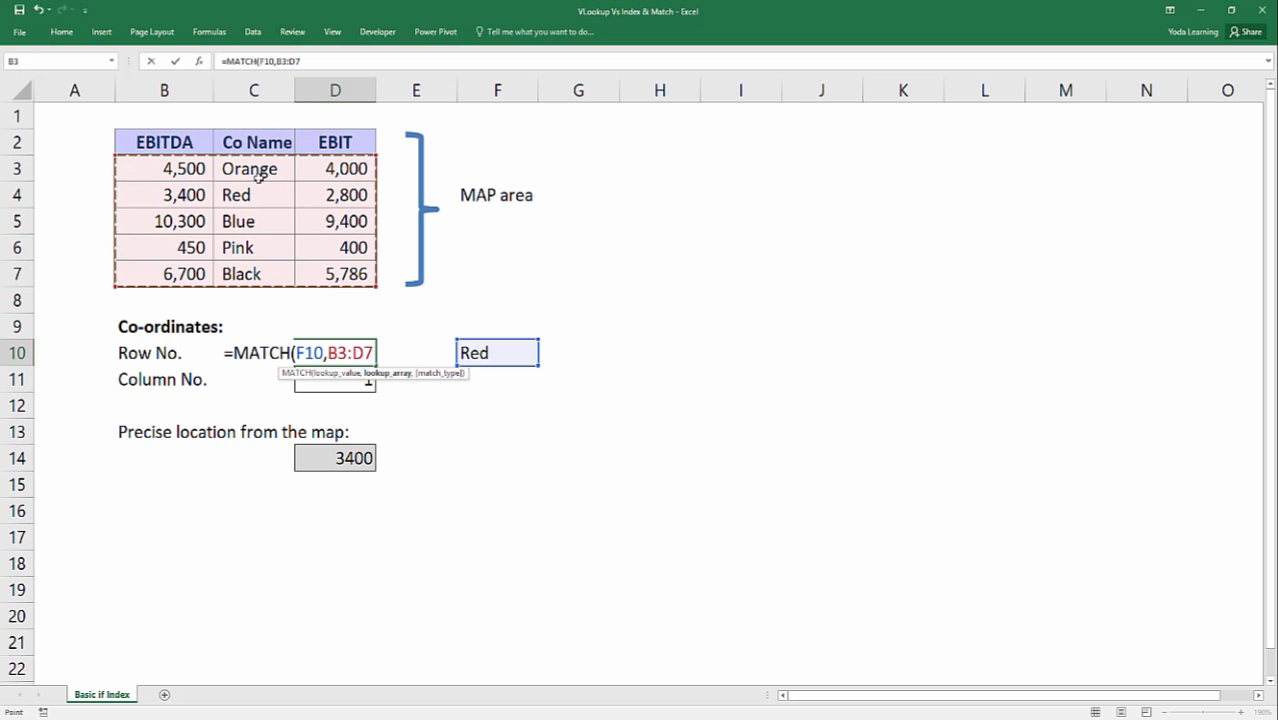
left_click_drag(255, 168, 256, 273)
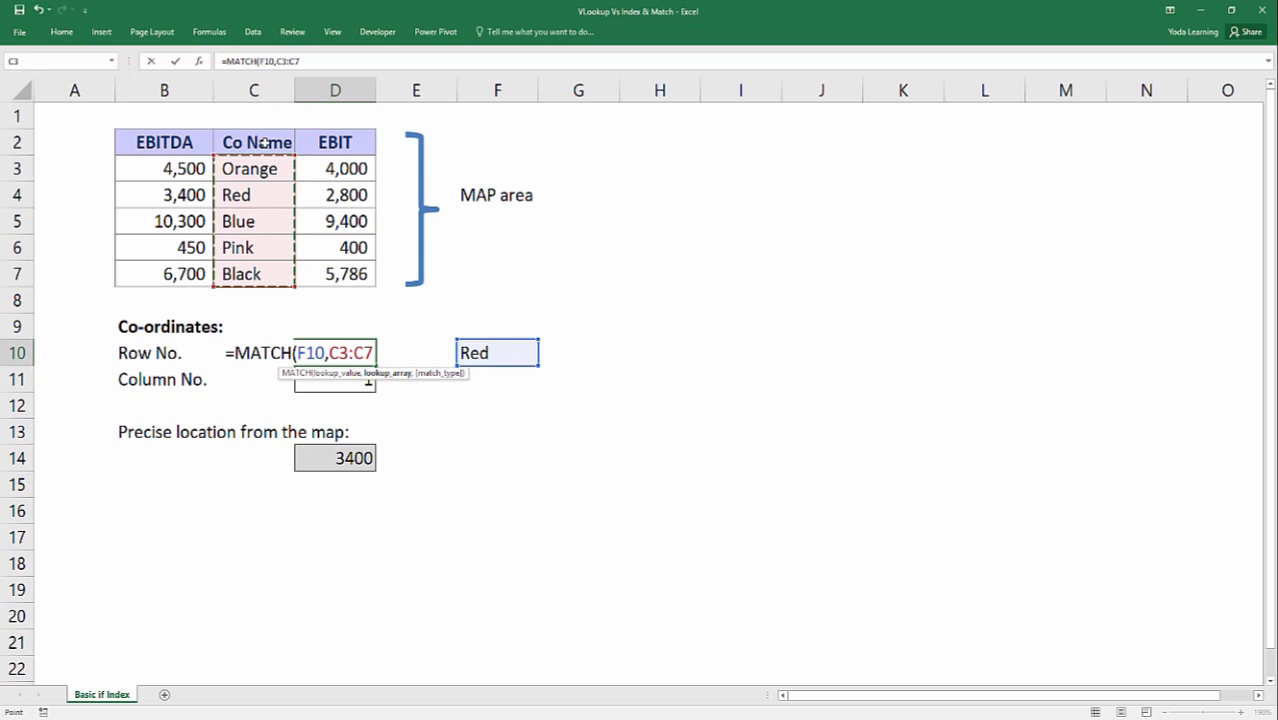
left_click_drag(273, 143, 265, 275)
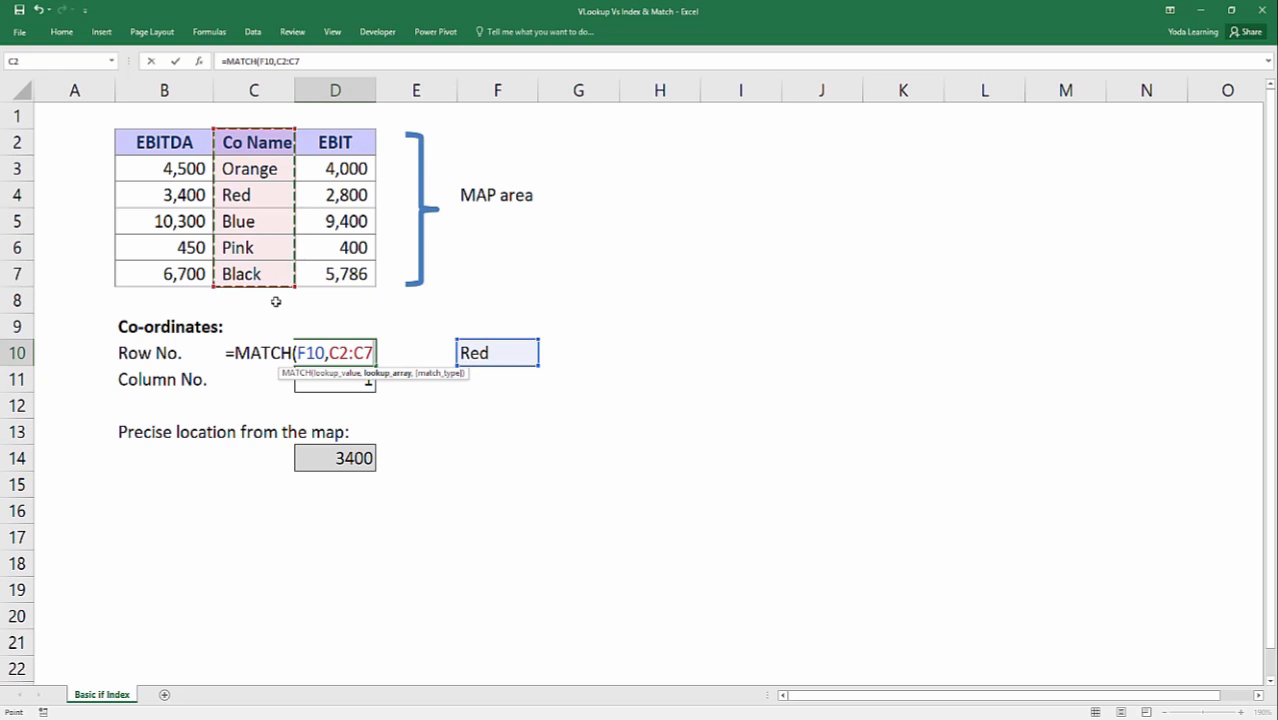
type(",0")
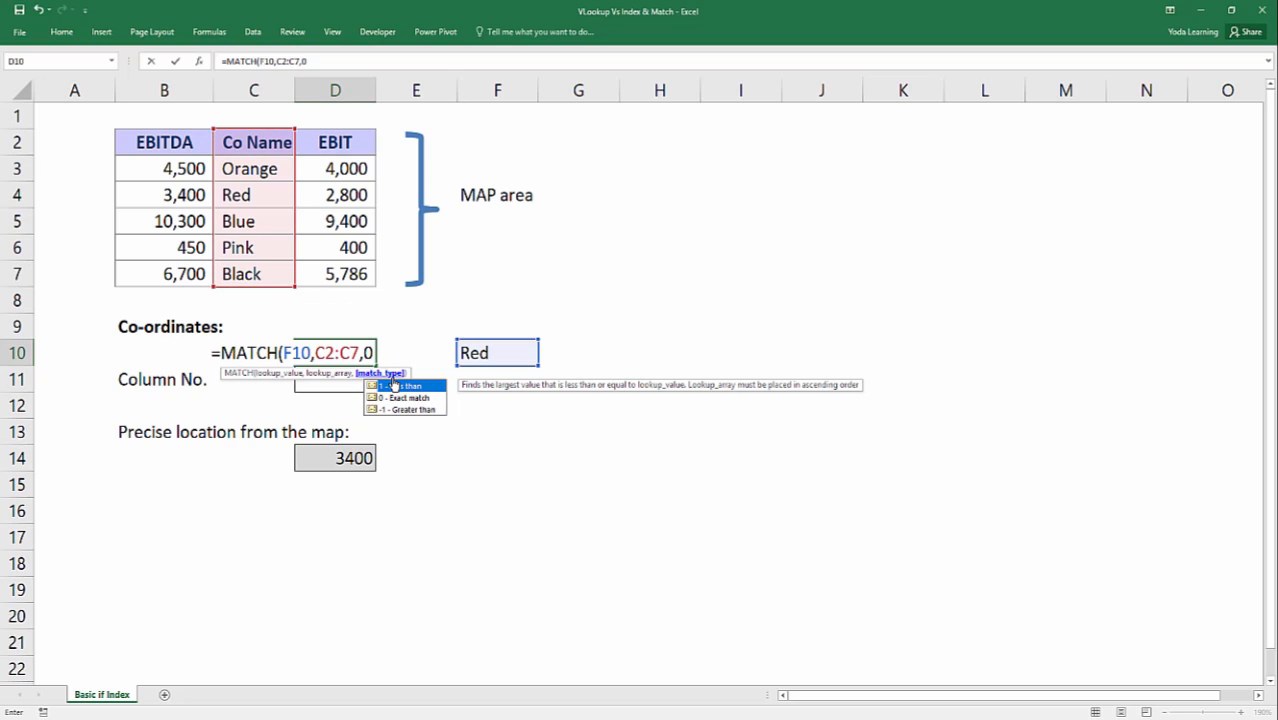
type(")")
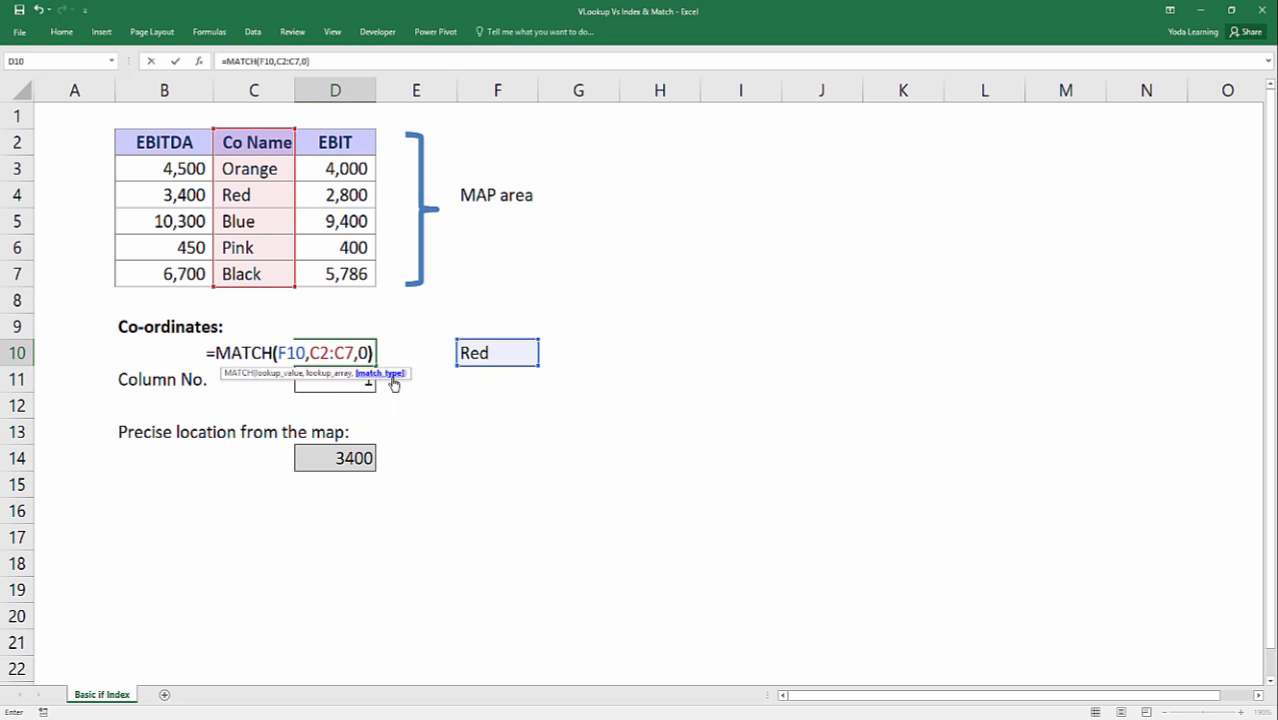
key("Return")
key("Up")
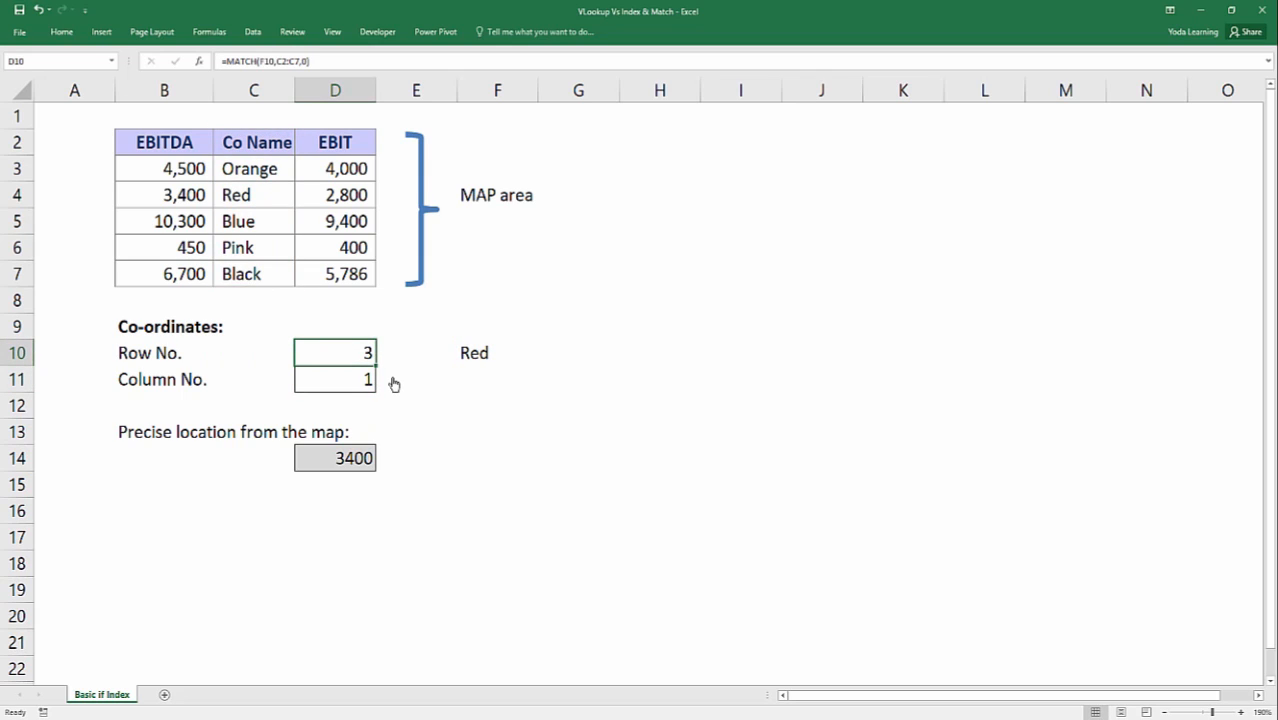
Change the company name in F10 to Blue and select the Column No. cell D11.
key("Right")
key("Right")
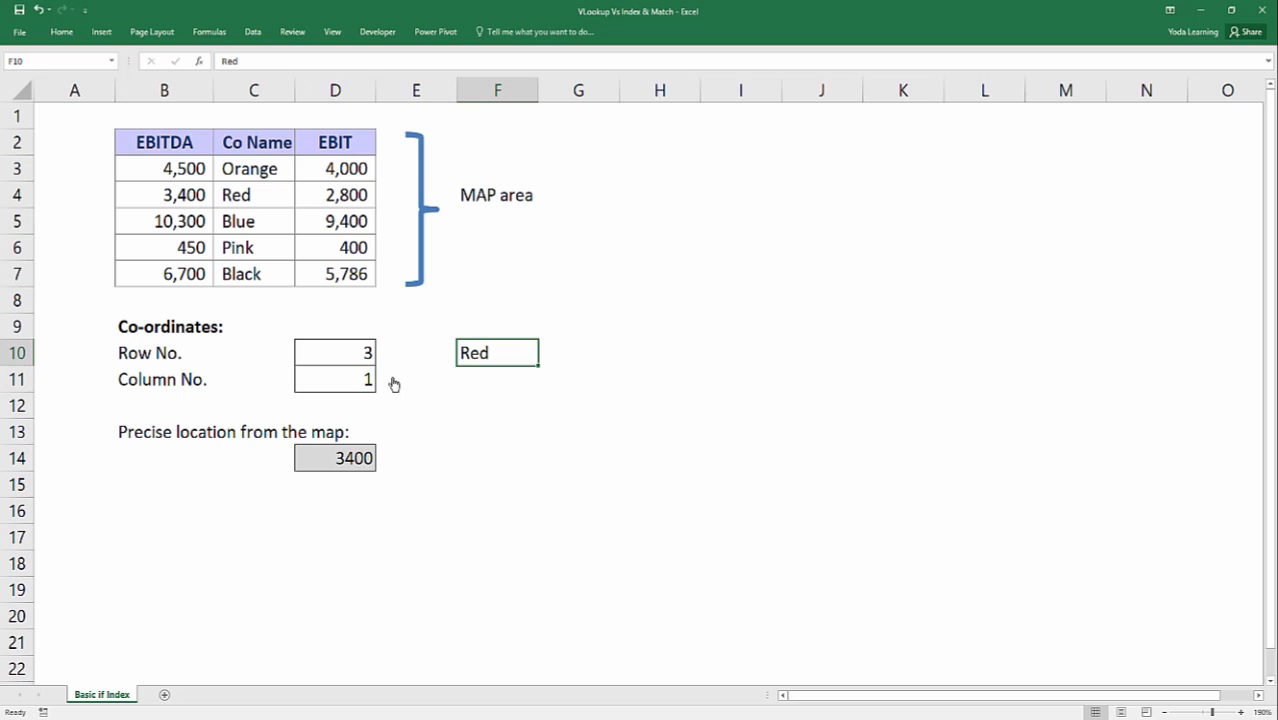
type("Blue")
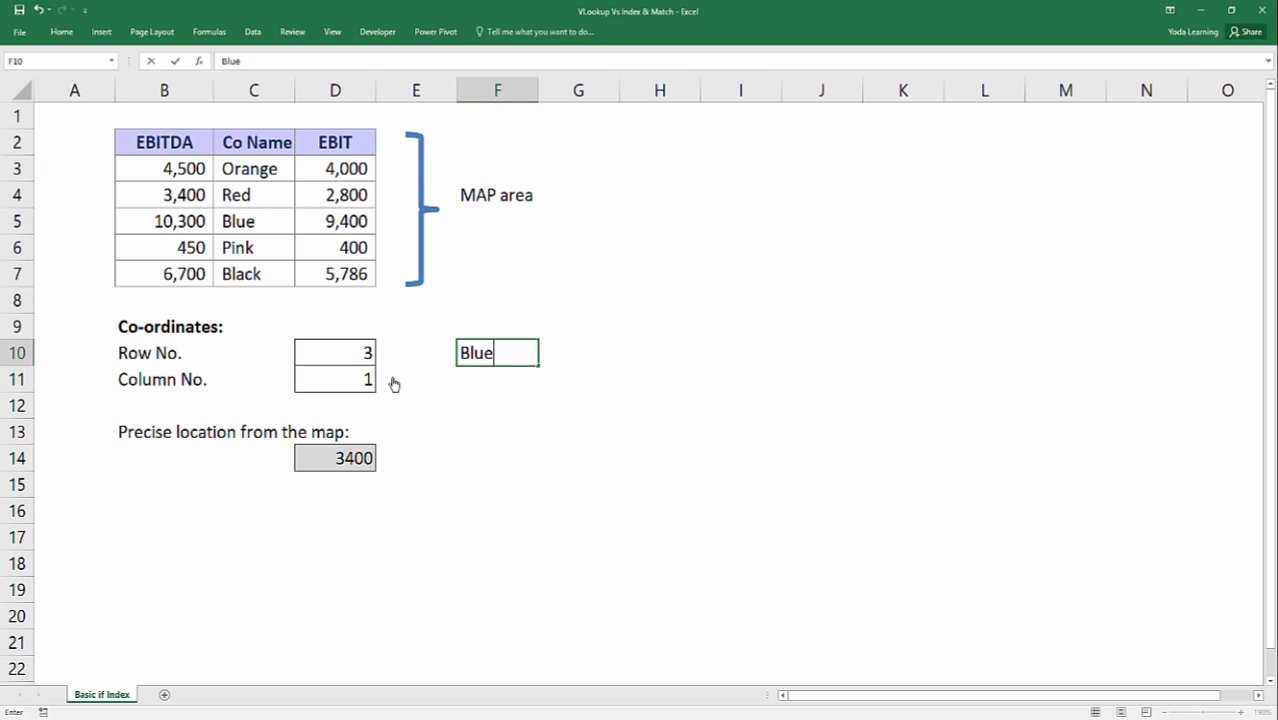
key("Return")
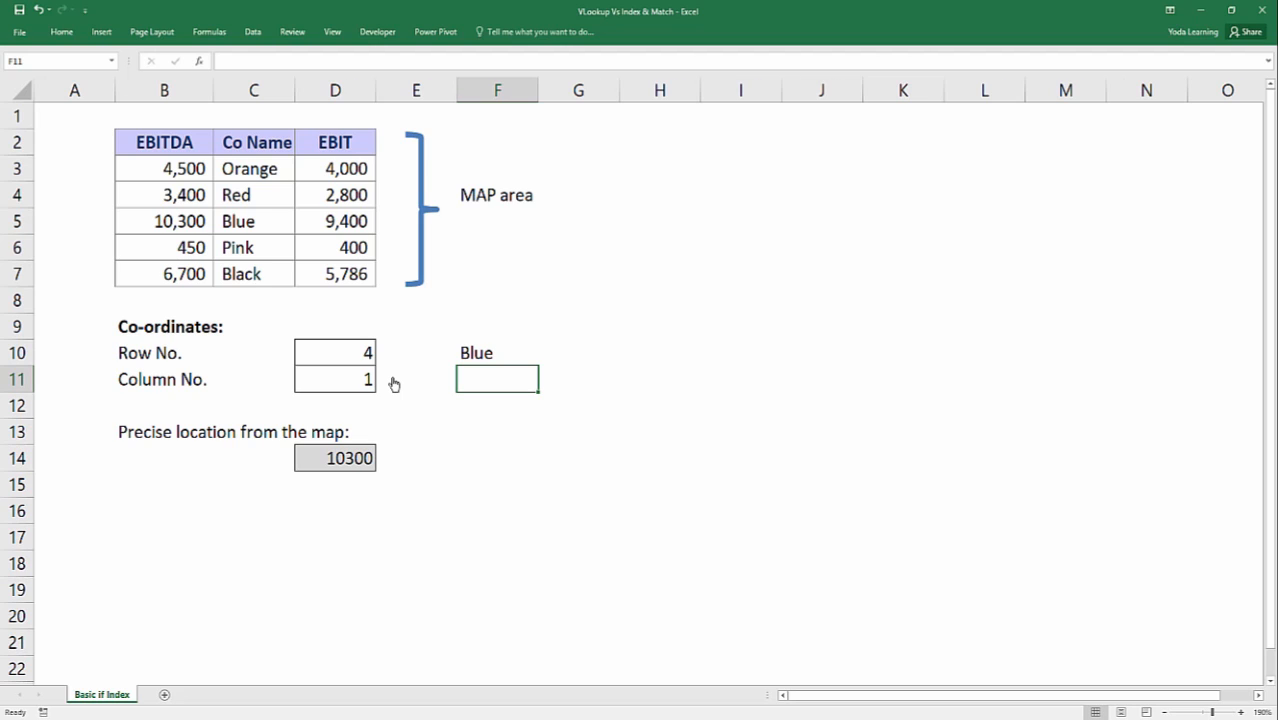
key("Left")
key("Left")
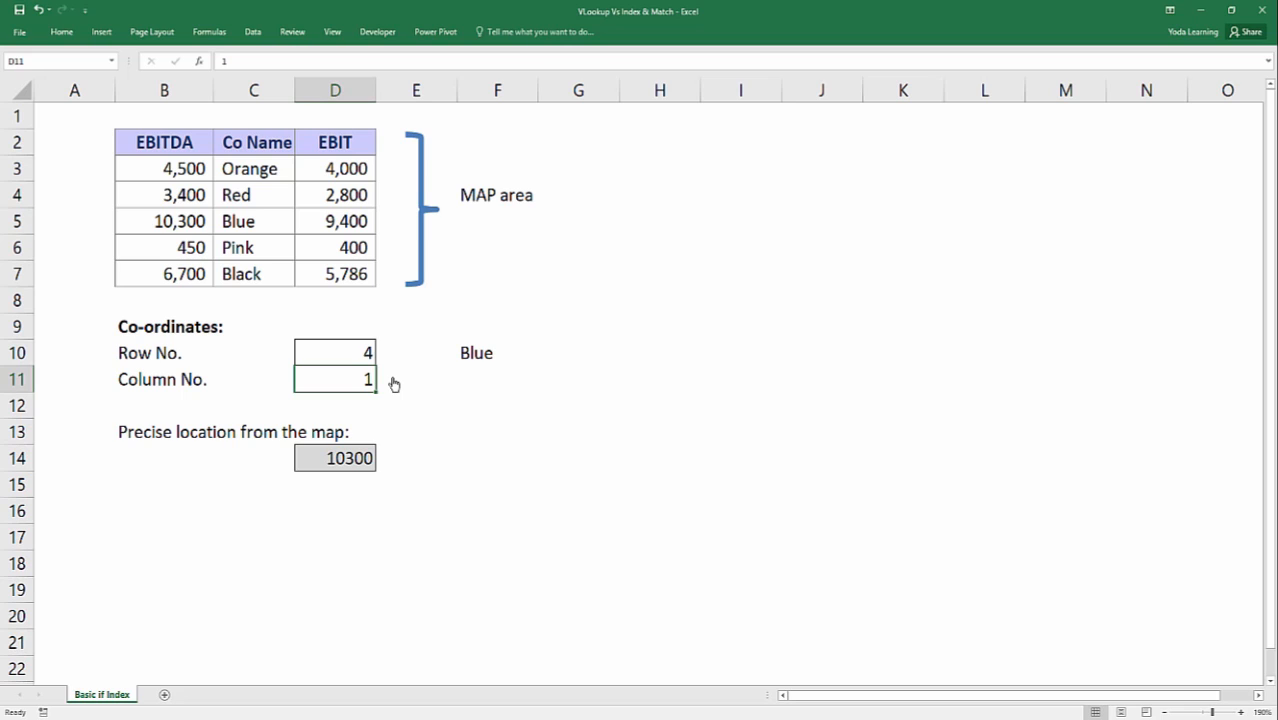
Close the workbook without saving and open the Query folder inside 14-Jun-2017.
left_click(1262, 10)
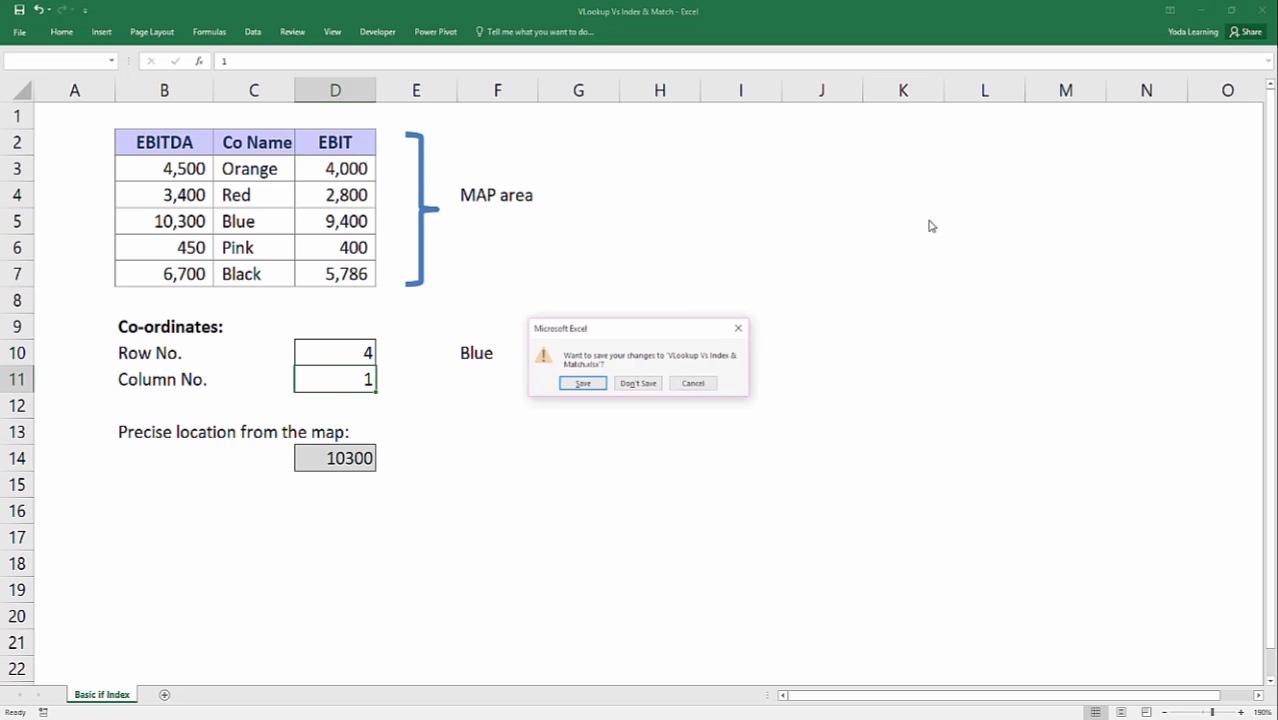
left_click(622, 386)
key("BackSpace")
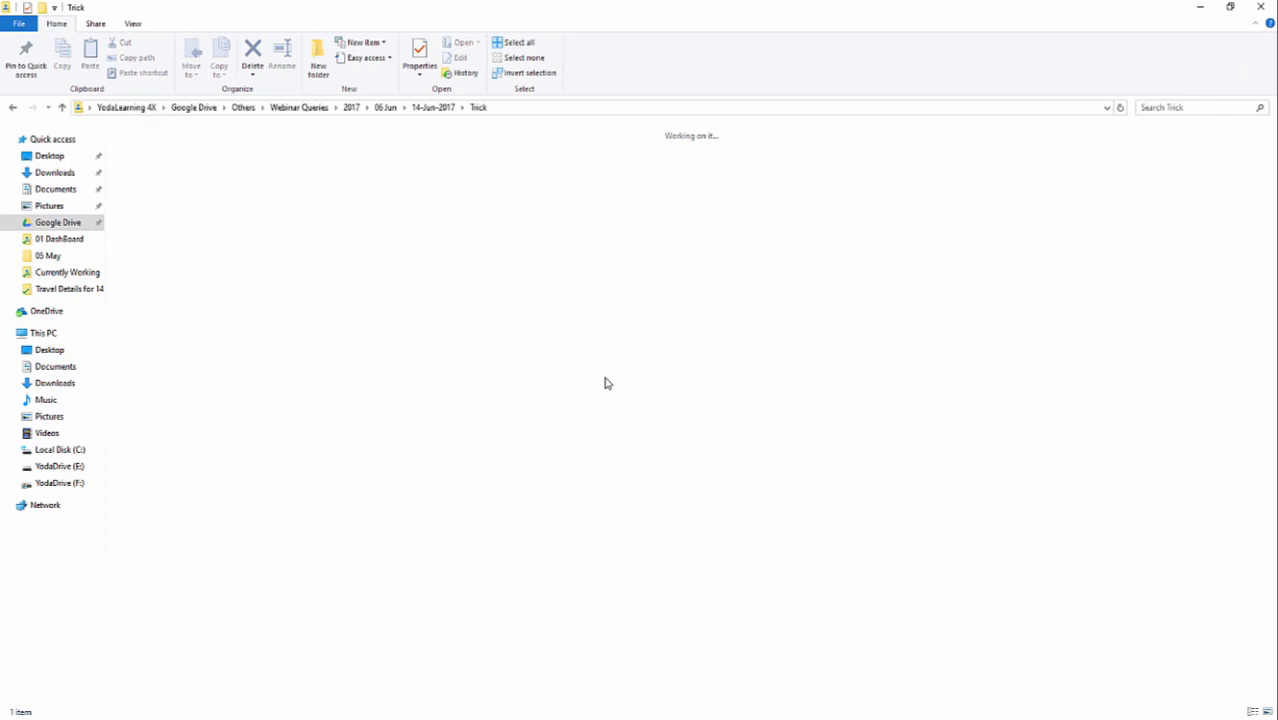
key("Left")
key("Return")
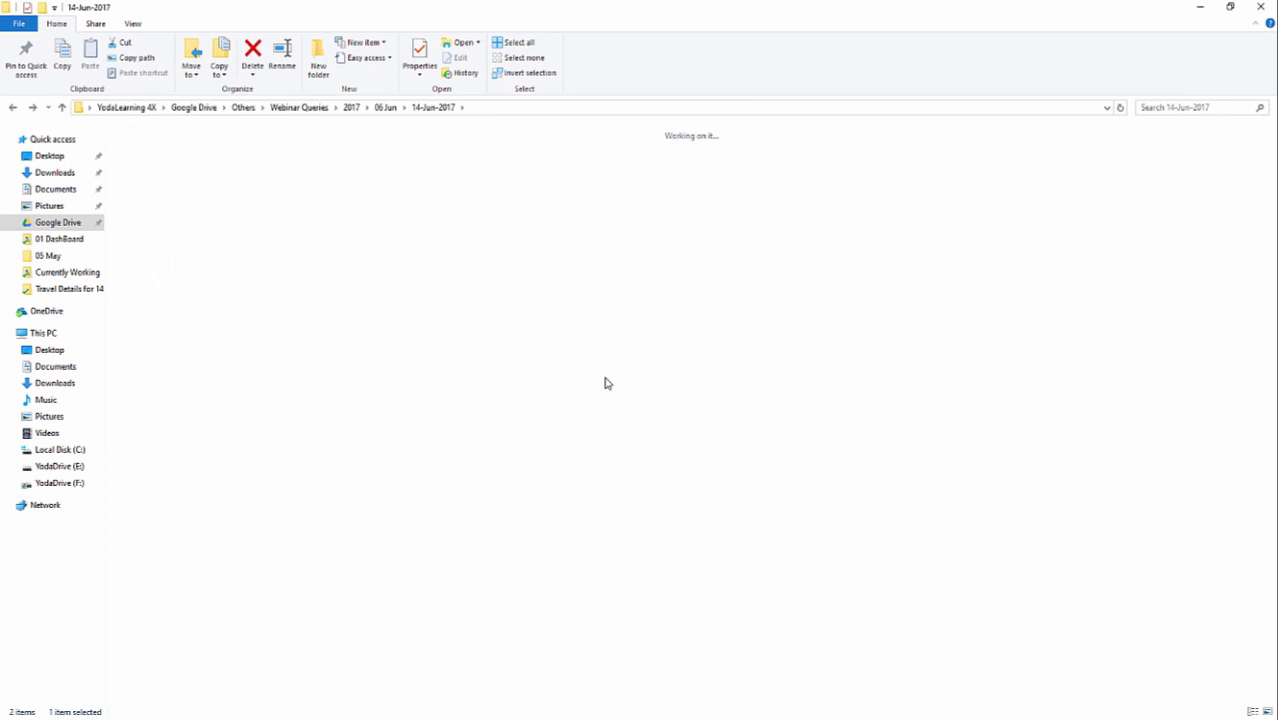
Open the Mail image in the Query folder to read the student's question, and close it.
key("Right")
key("Left")
key("Return")
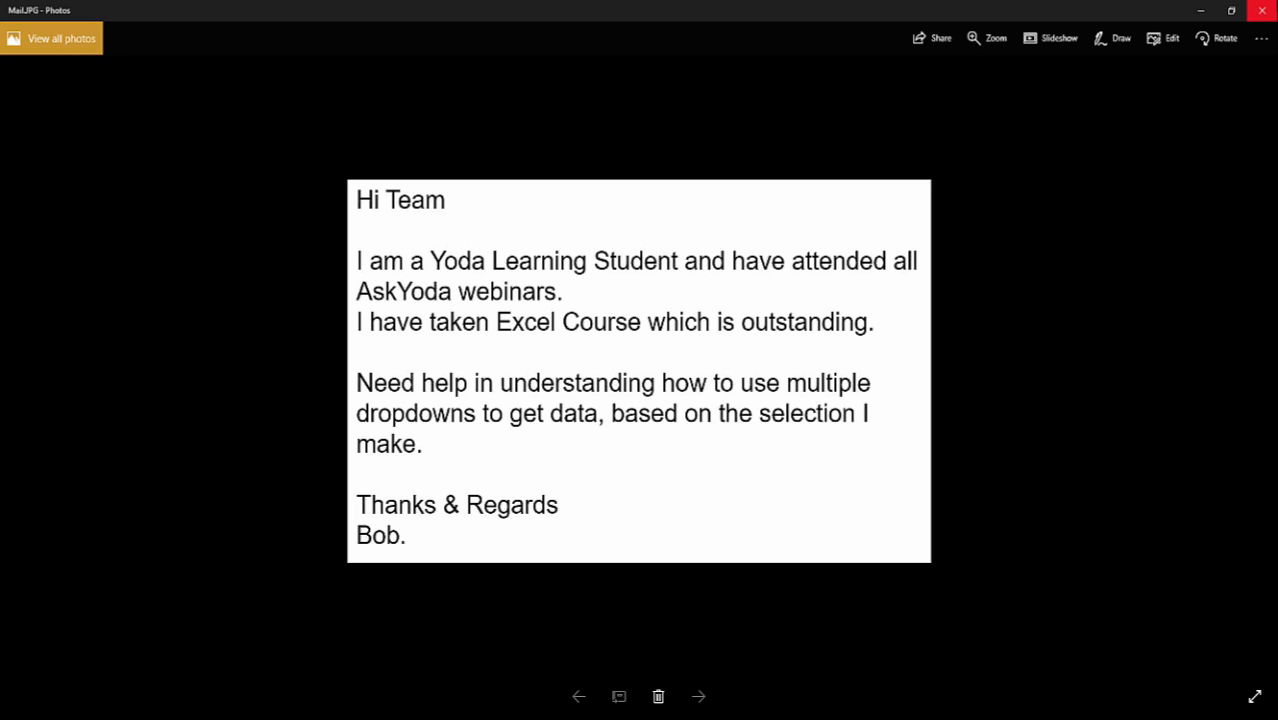
left_click(1261, 10)
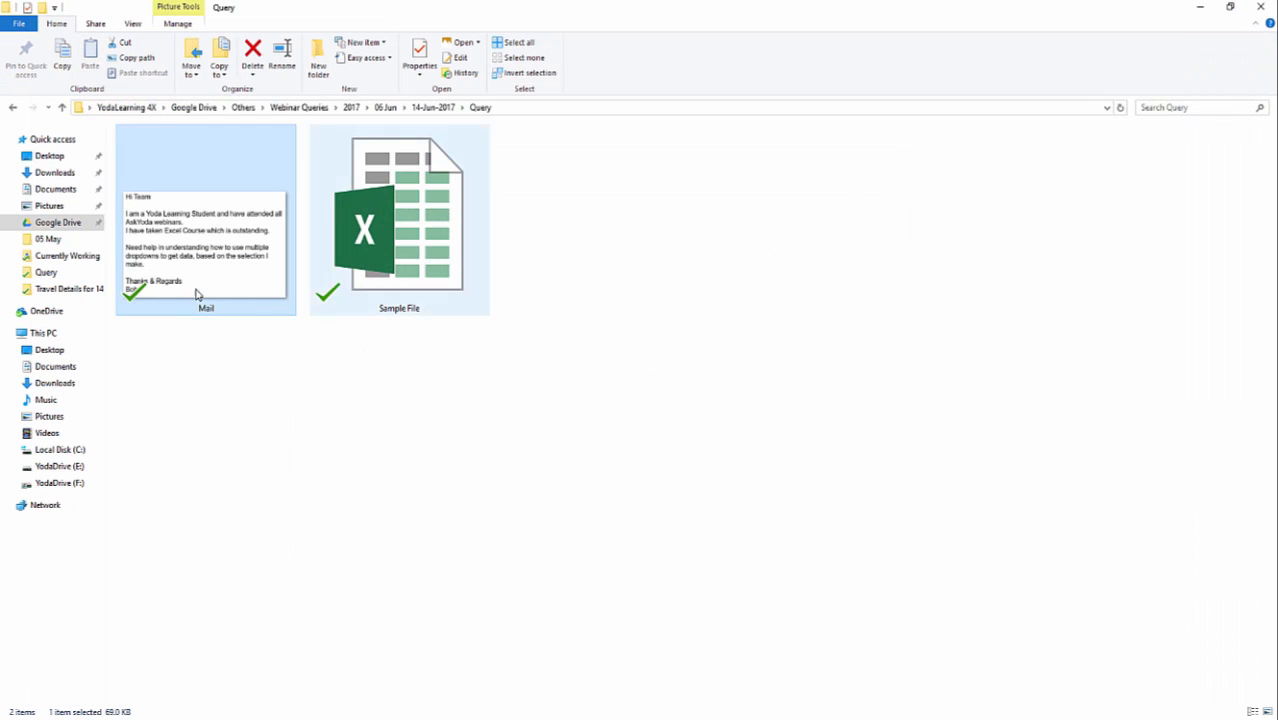
Open the Sample File workbook and inspect the Brand and Type dropdown lists in A2 and B2 of the Output sheet.
double_click(357, 268)
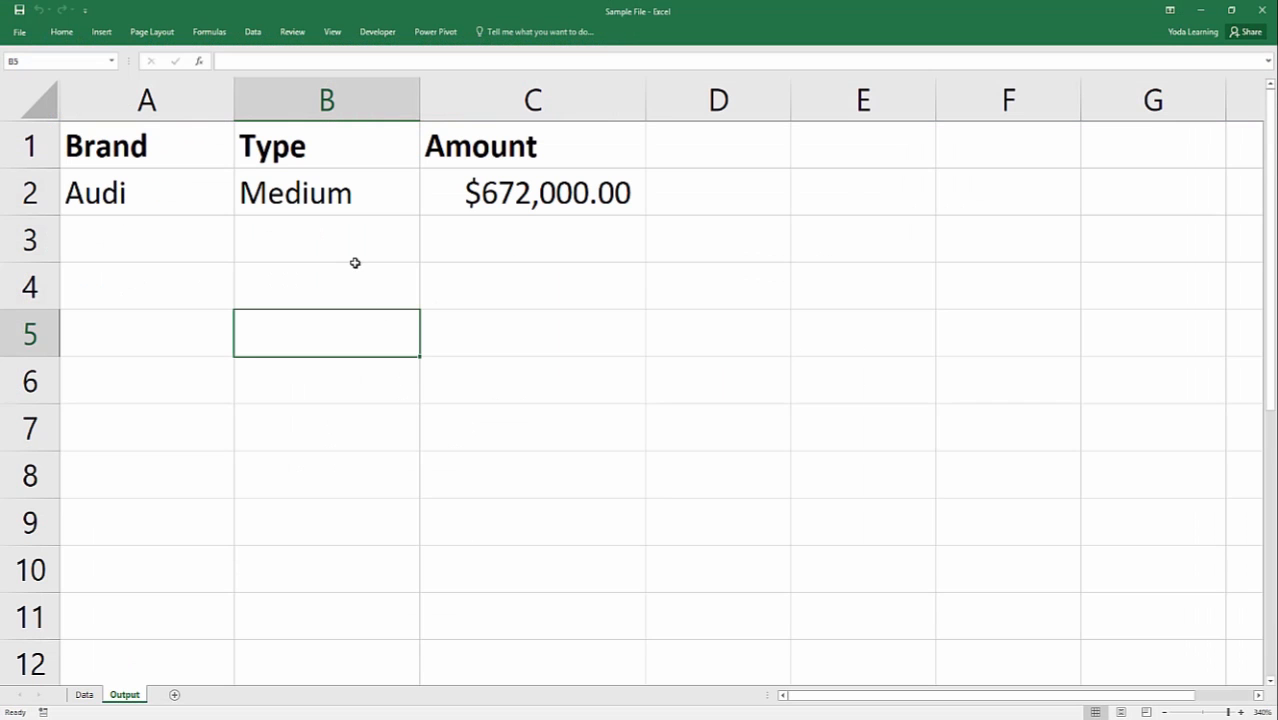
left_click(168, 192)
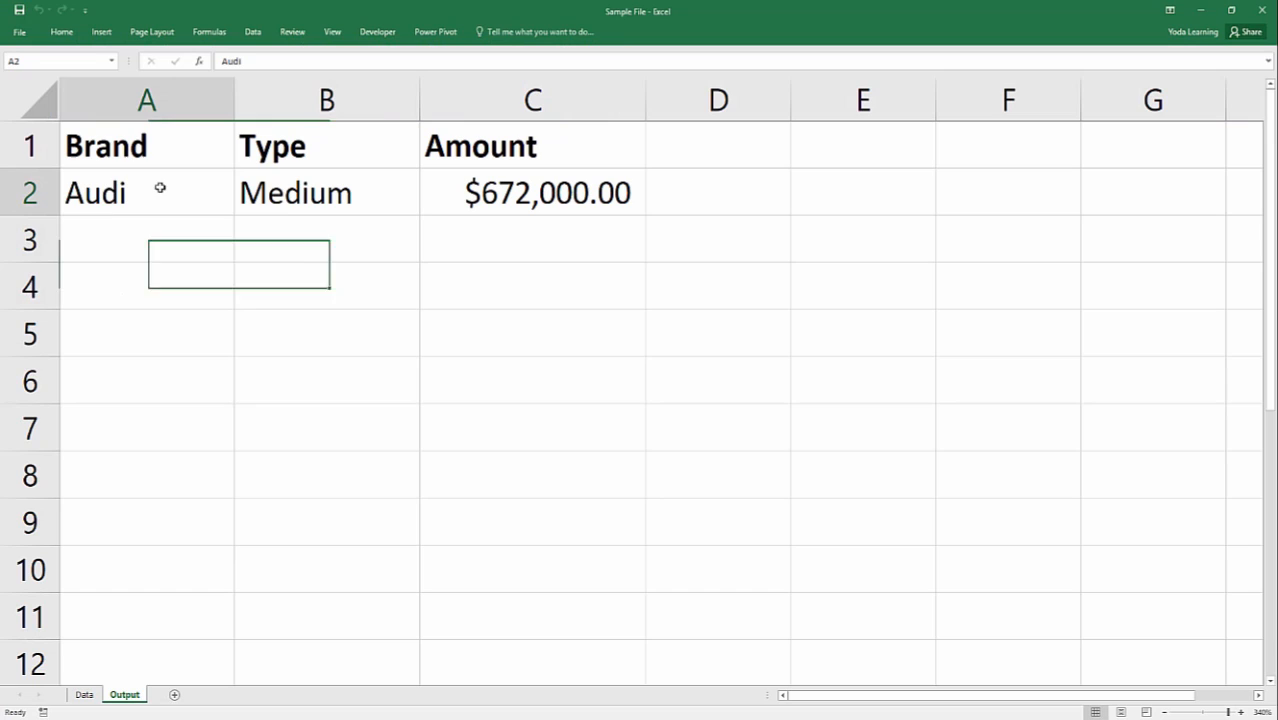
left_click(304, 188)
left_click(228, 196)
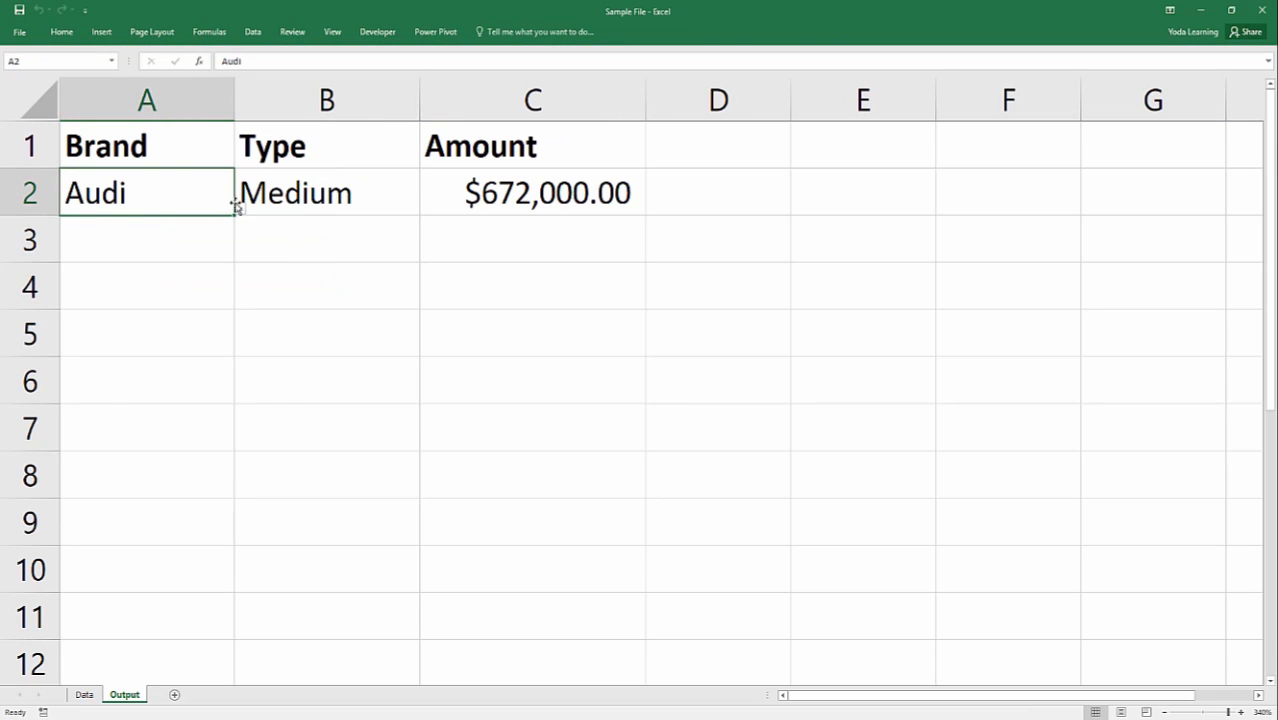
left_click(241, 208)
left_click(394, 183)
left_click(394, 183)
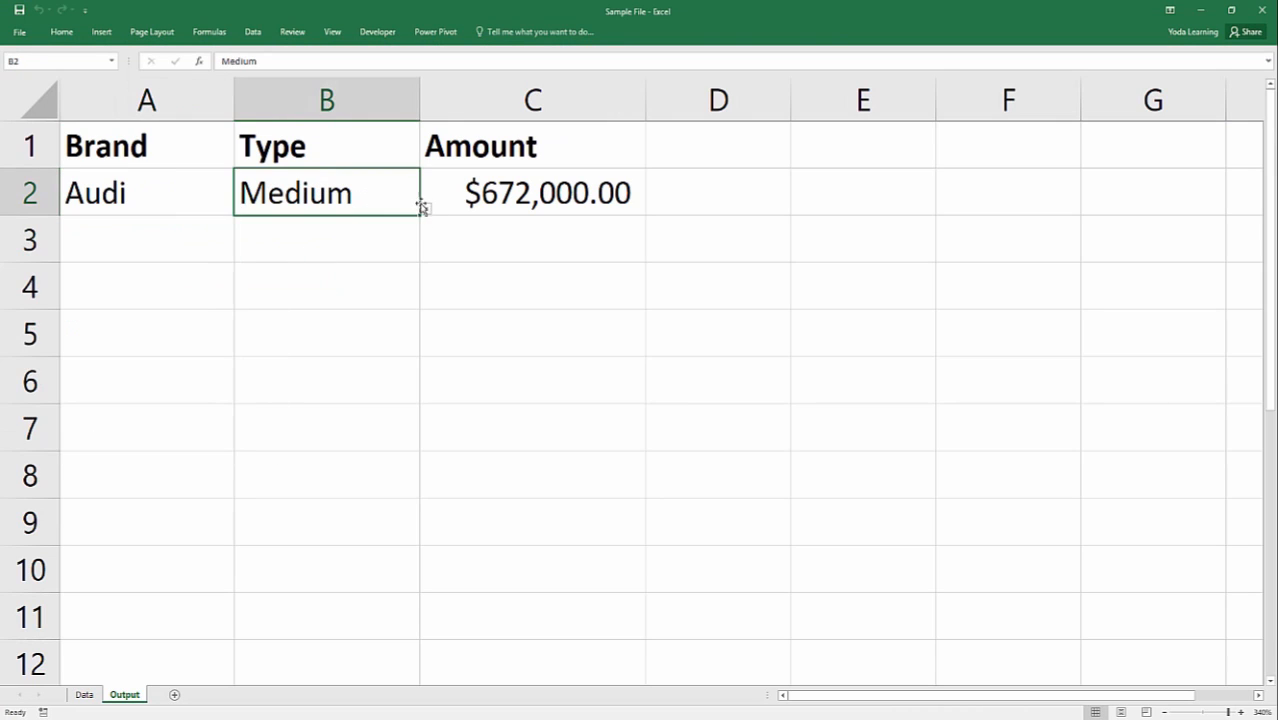
left_click(426, 210)
left_click(238, 385)
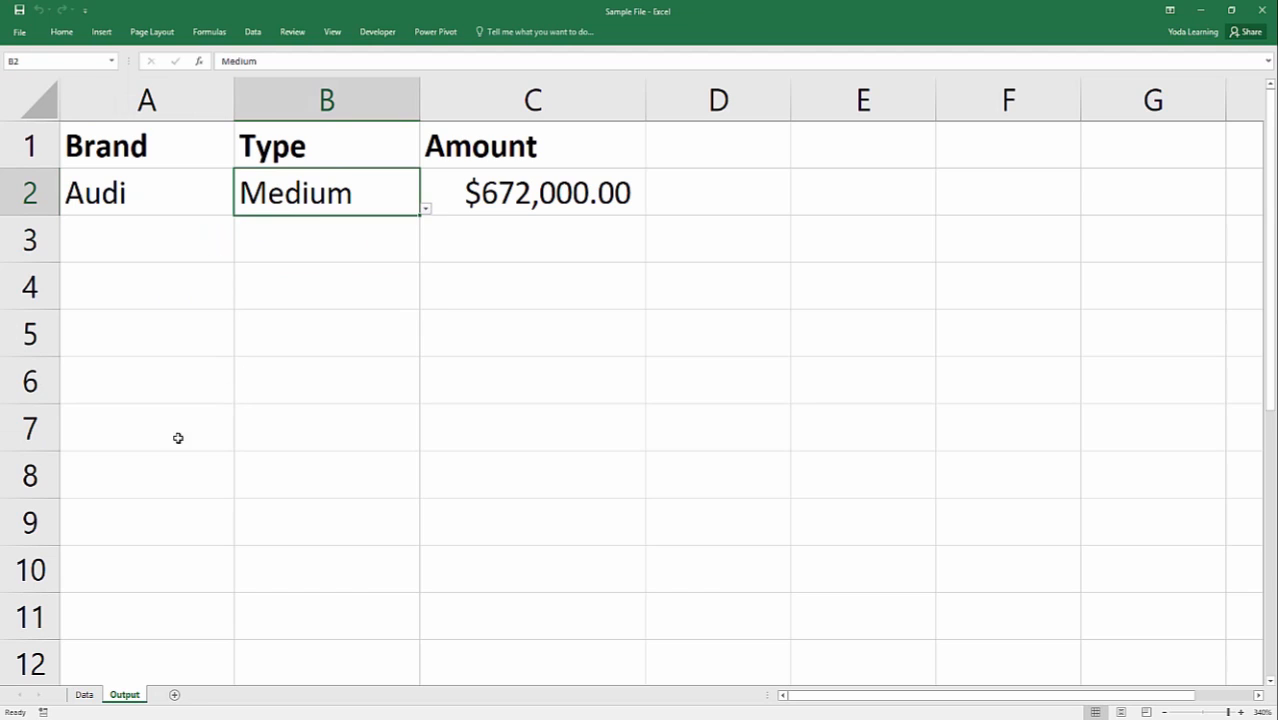
Examine the Data sheet's brand names in column A, type headers in B1:D1 and amounts in B2:D11.
left_click(80, 697)
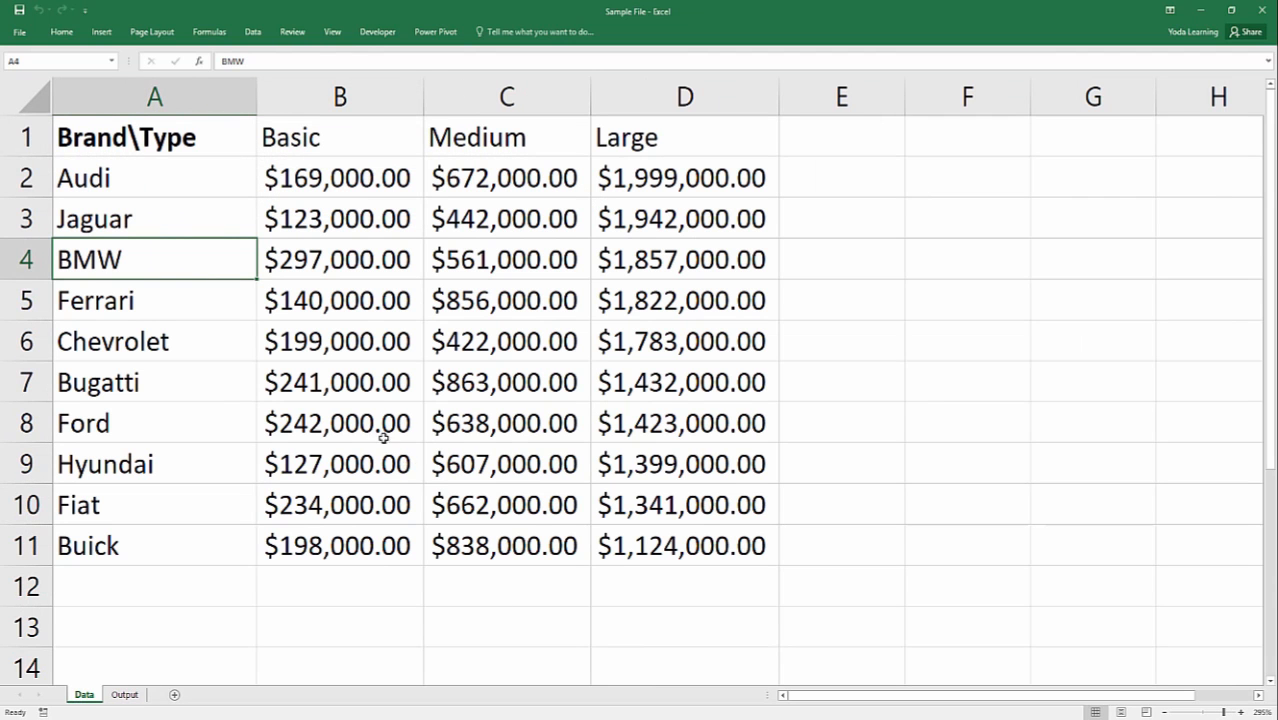
left_click_drag(136, 136, 91, 545)
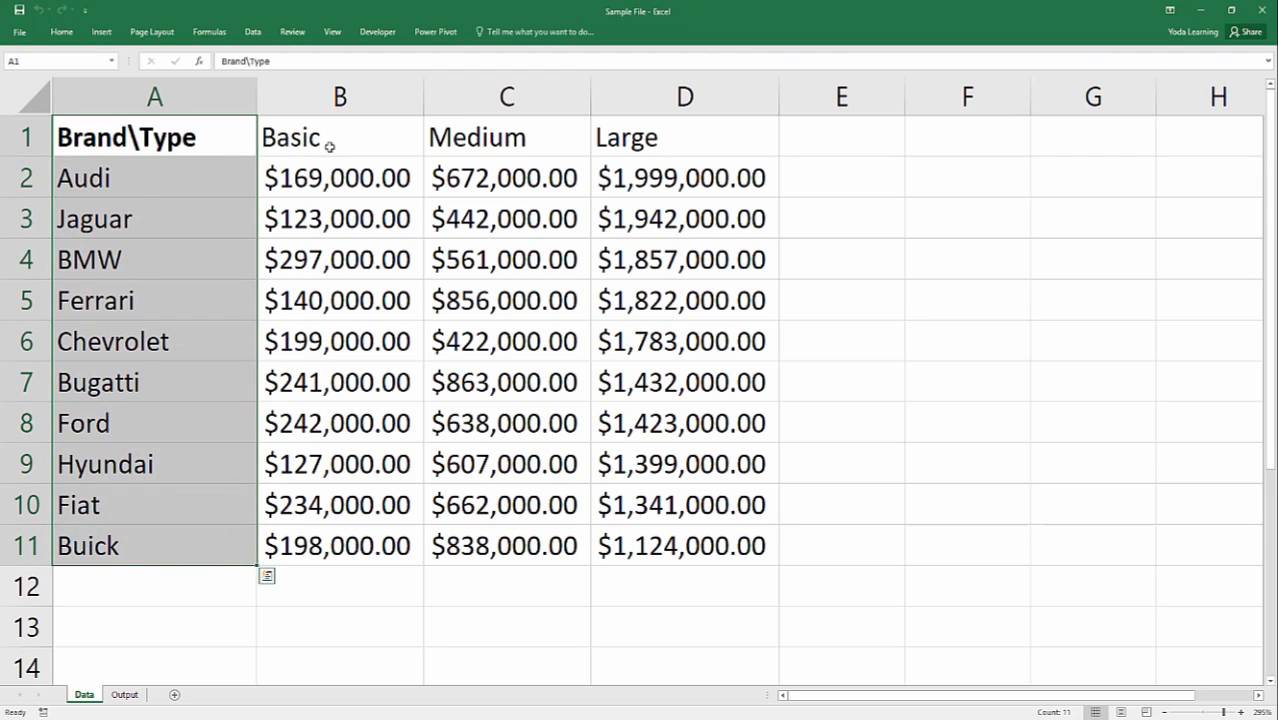
left_click_drag(330, 140, 642, 126)
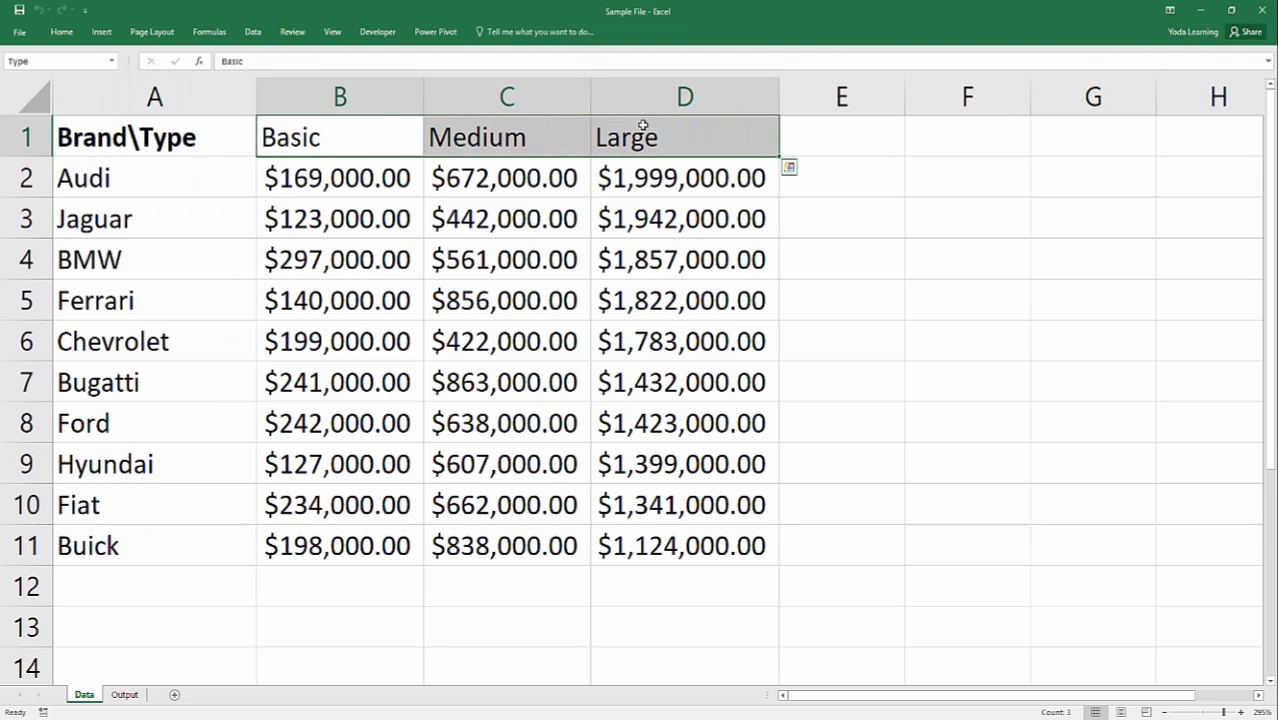
left_click(490, 137)
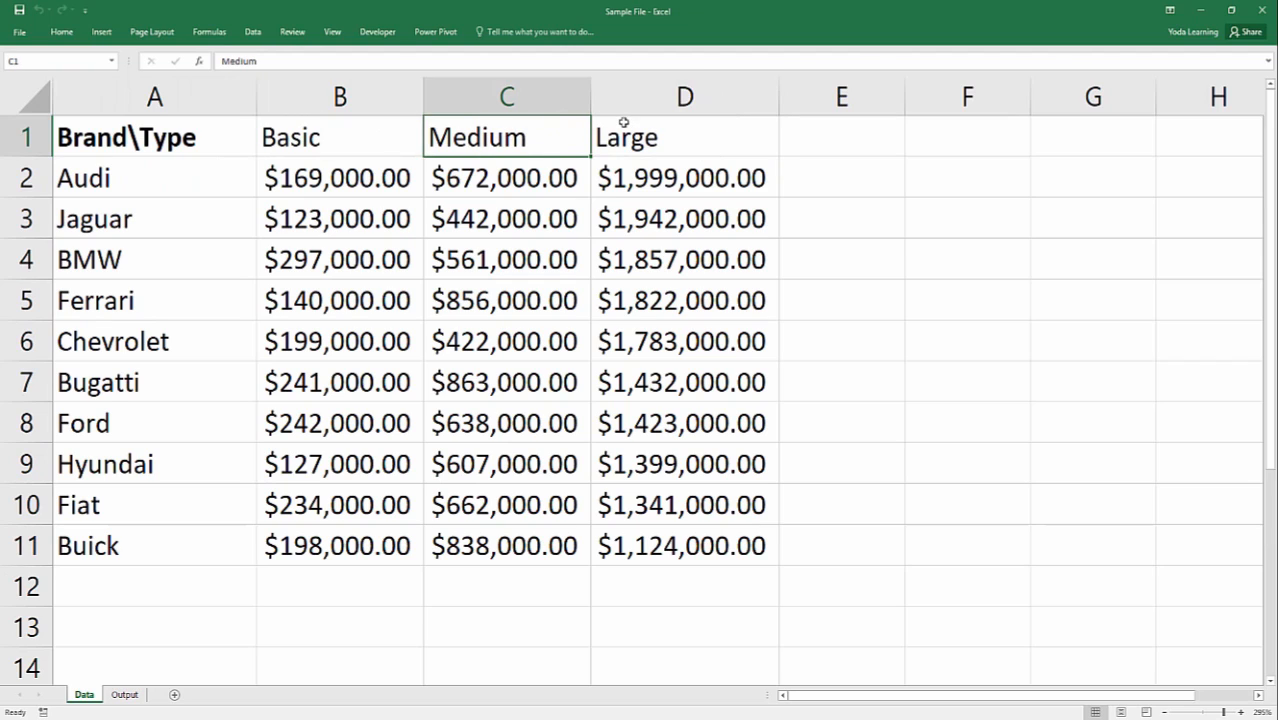
left_click(623, 140)
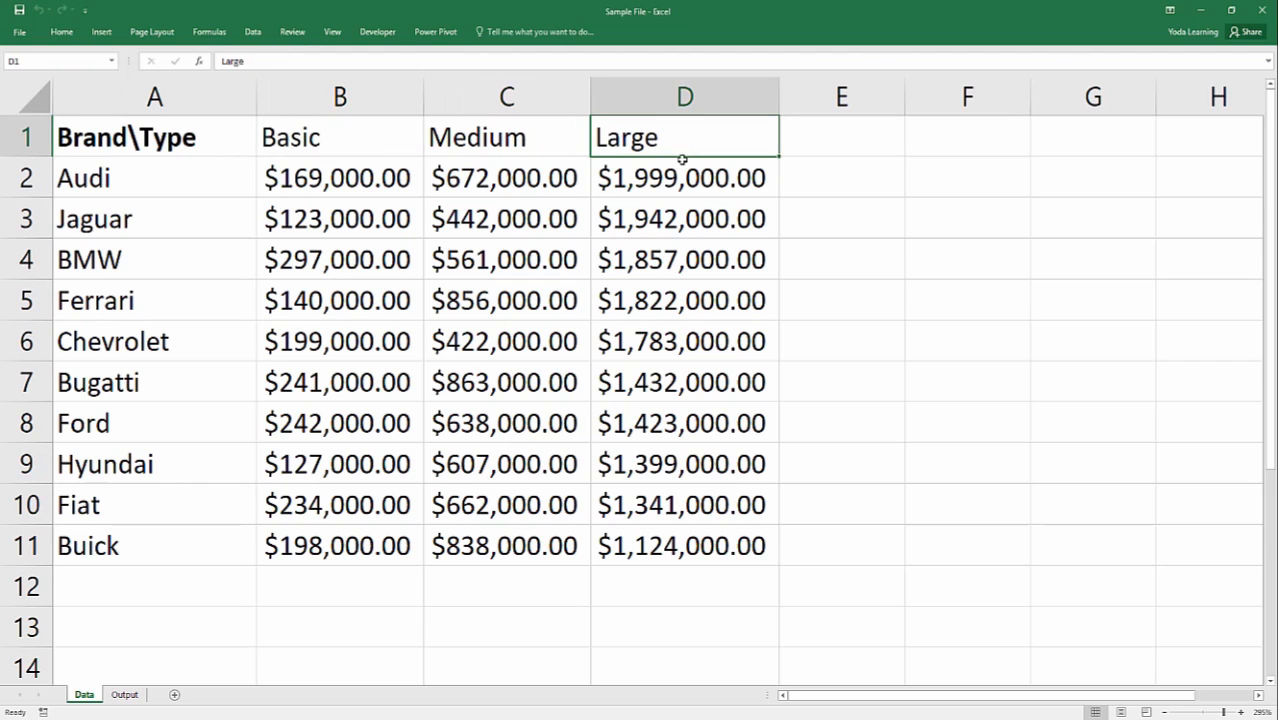
left_click(359, 125)
left_click(513, 134)
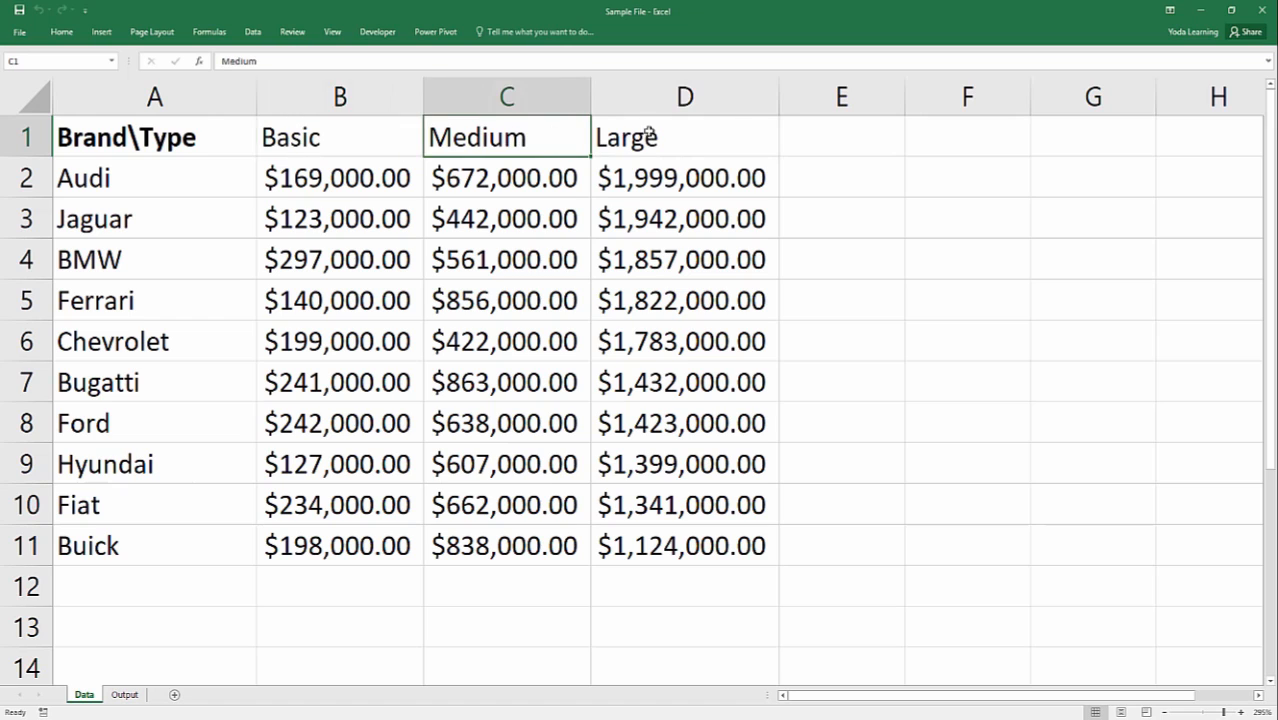
left_click(660, 133)
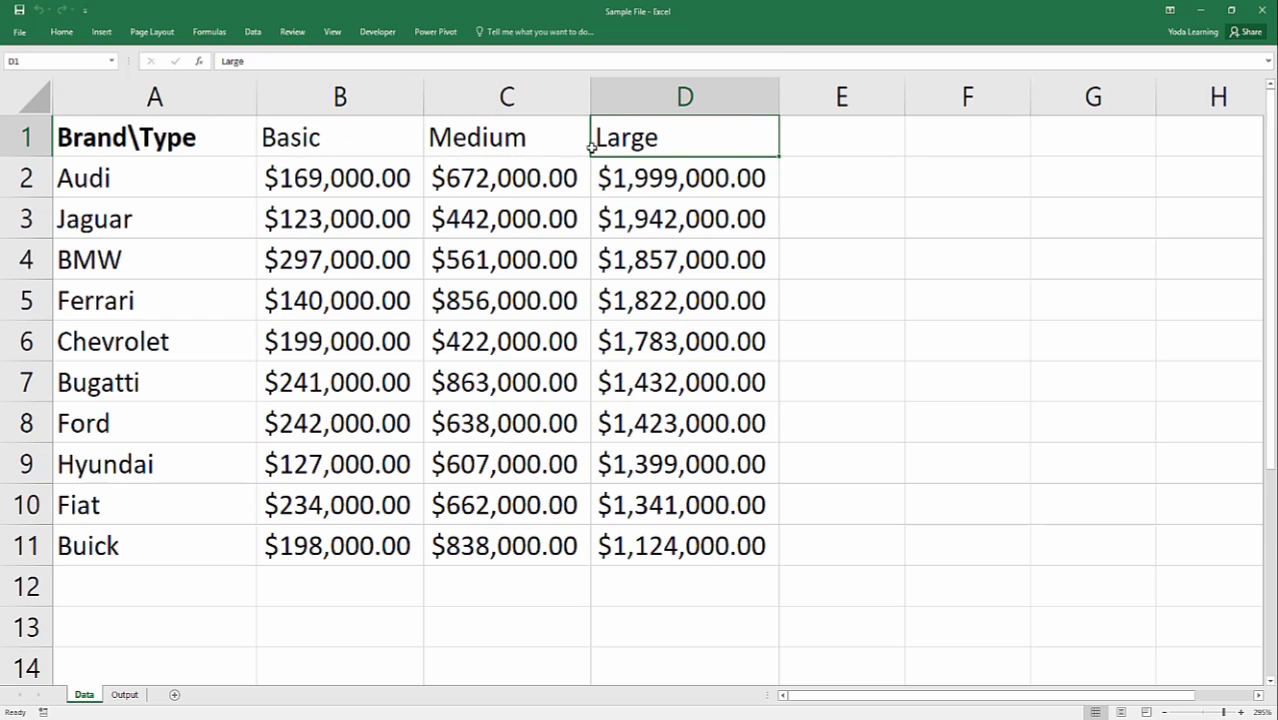
left_click_drag(297, 196, 672, 545)
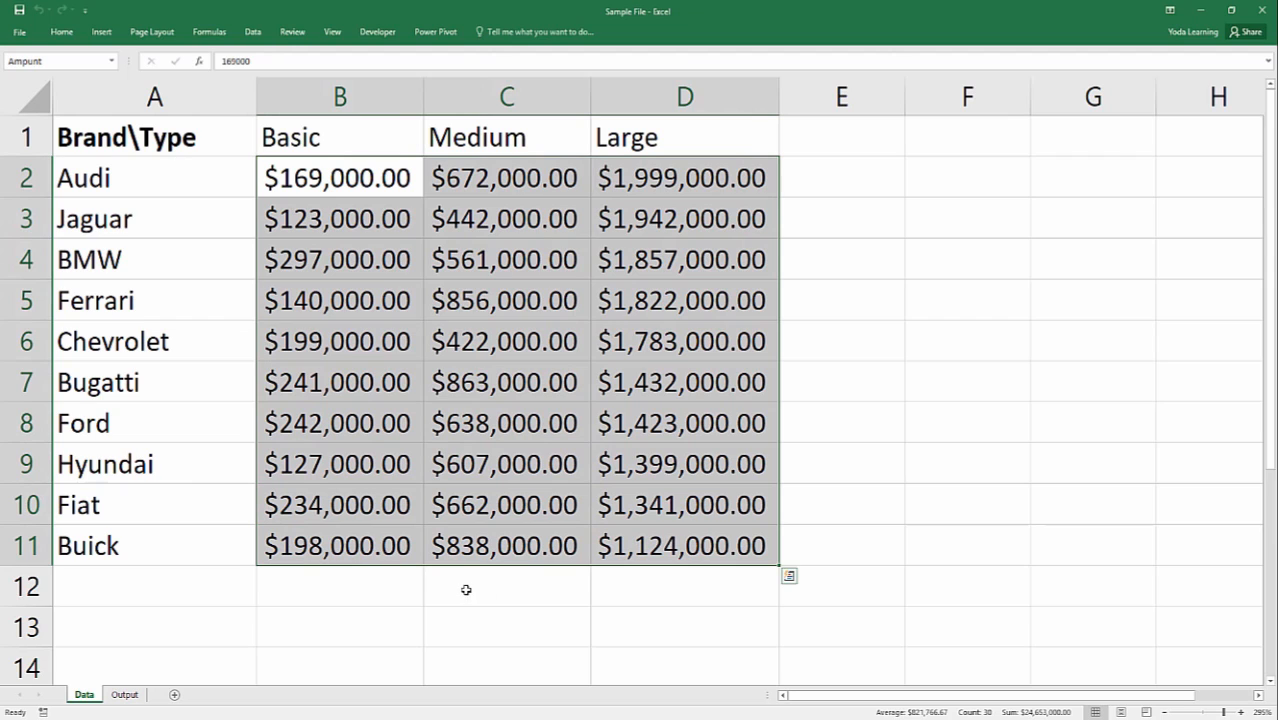
left_click(352, 340)
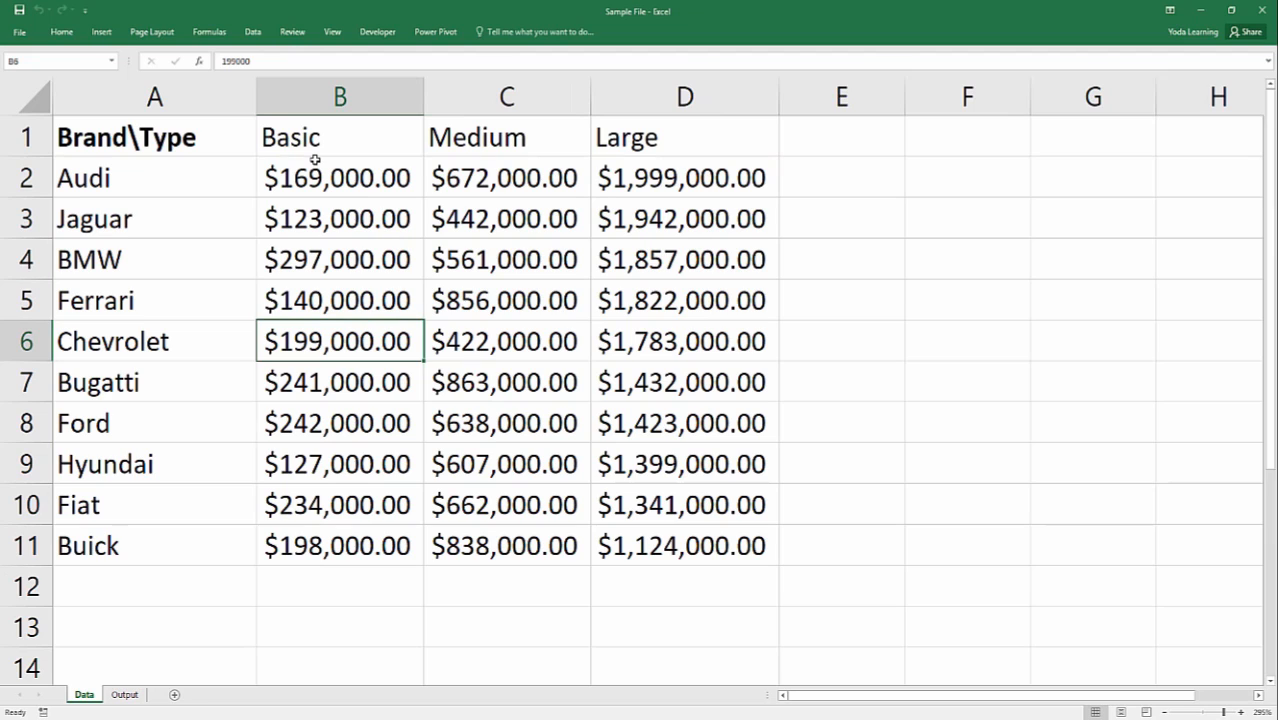
left_click(140, 96)
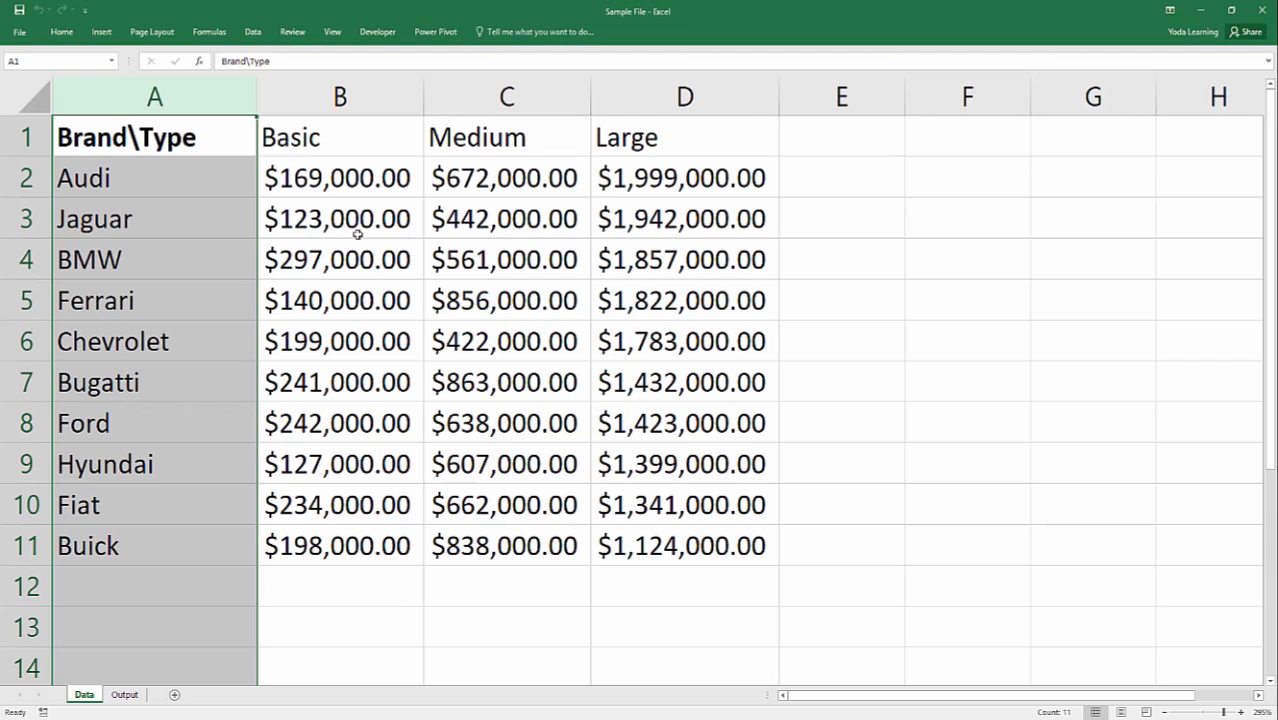
left_click(328, 190)
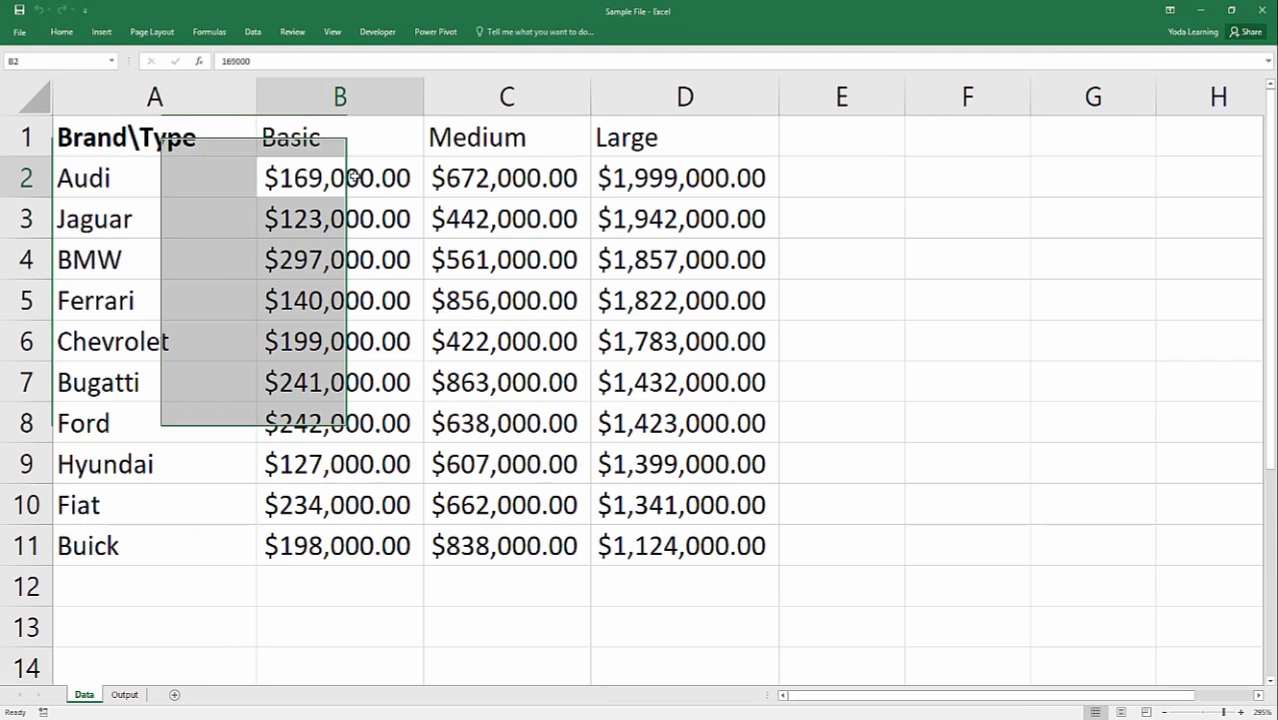
Check the range names assigned to the brands in A2:A11, types in B1:D1 and amounts in B2:D11 on the Data sheet.
left_click_drag(211, 168, 194, 534)
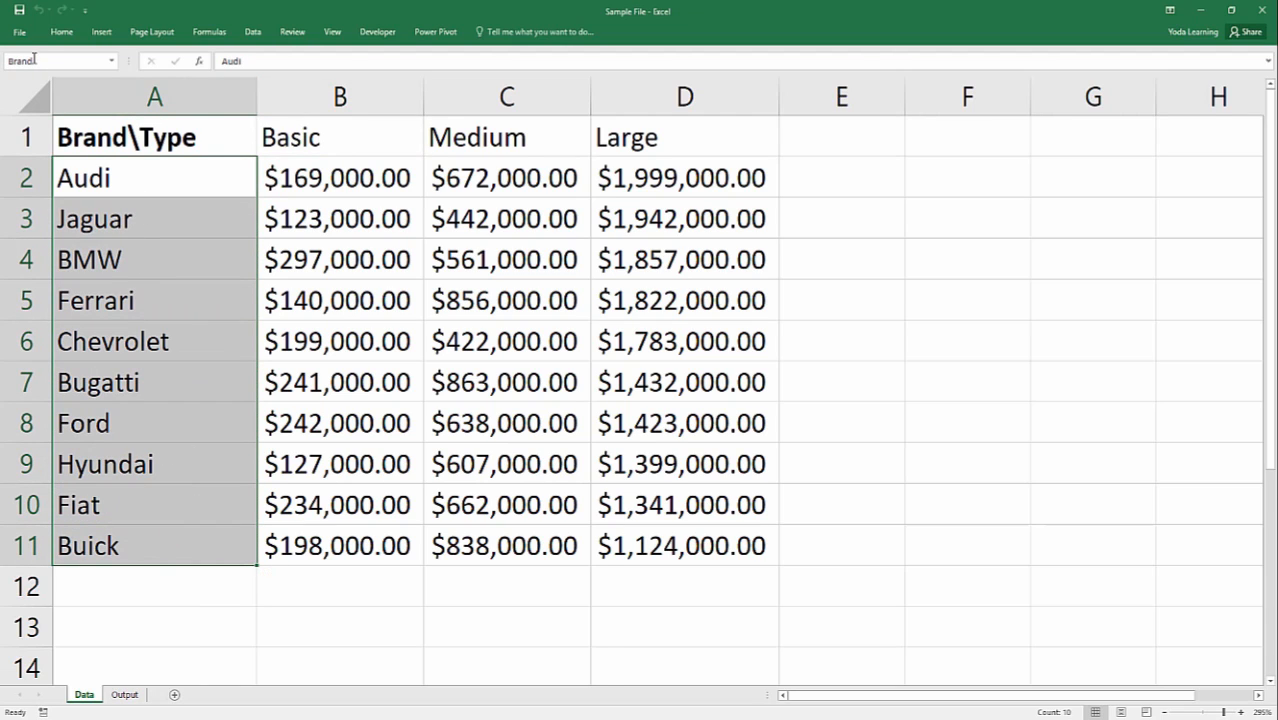
left_click_drag(337, 134, 679, 120)
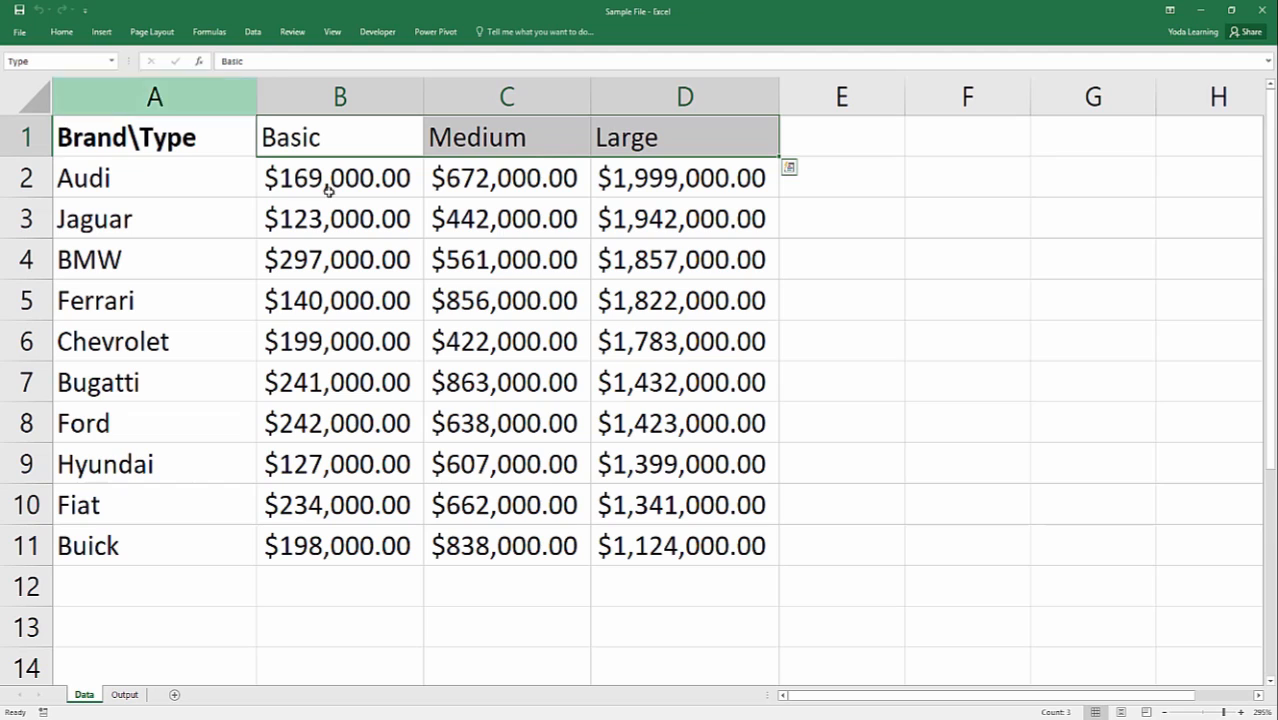
left_click_drag(330, 188, 685, 560)
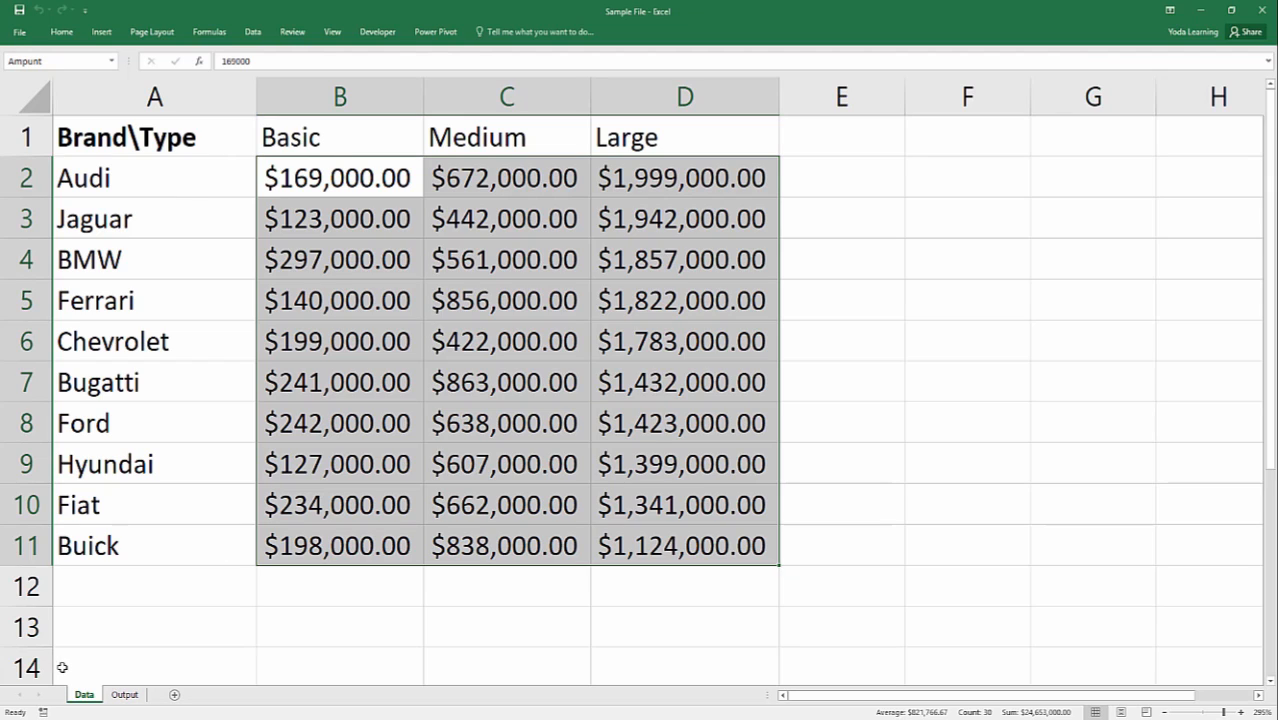
Inspect the data validation list source of Brand cell A2 on the Output sheet, and leave the settings as they are.
left_click(125, 695)
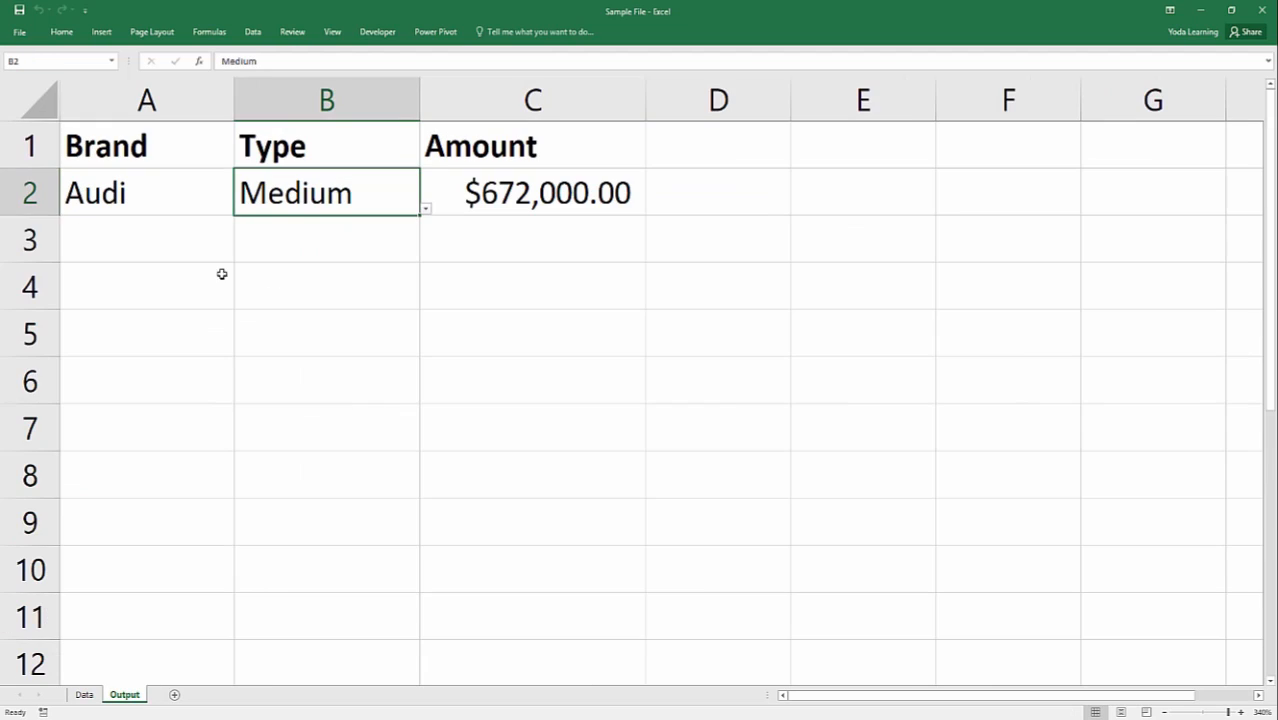
left_click(214, 194)
left_click(309, 193)
left_click(172, 188)
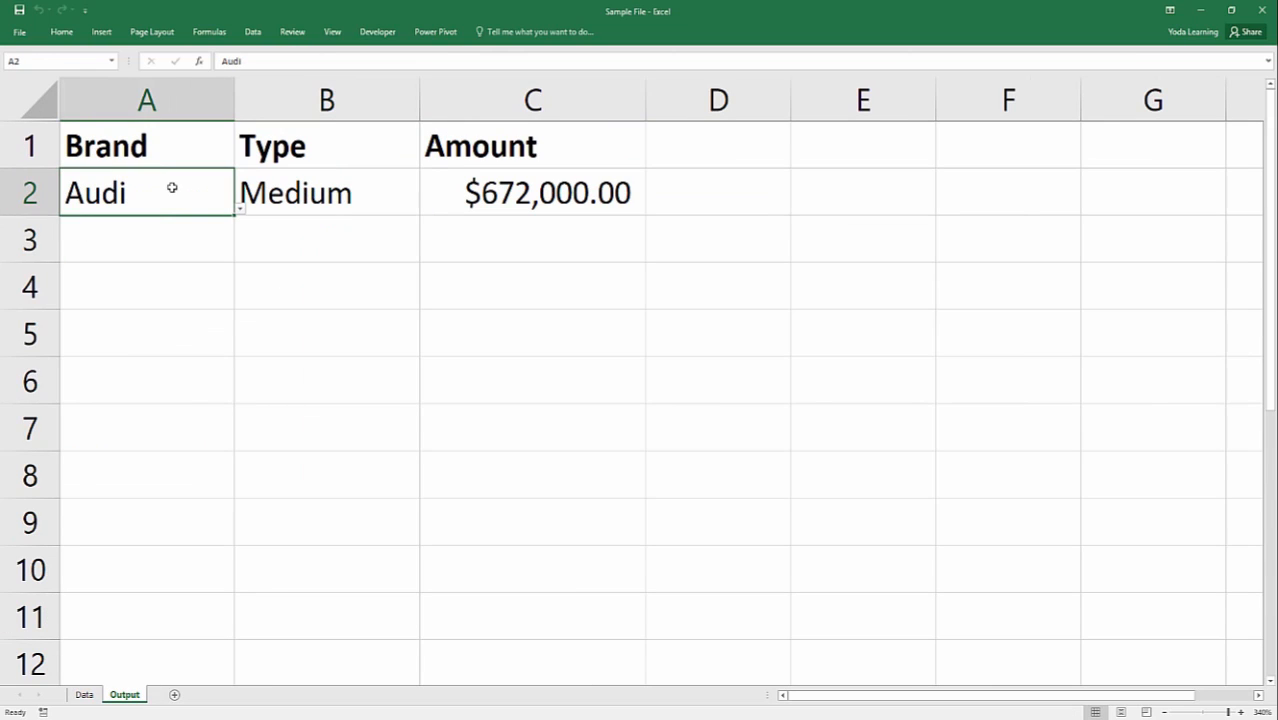
left_click(255, 33)
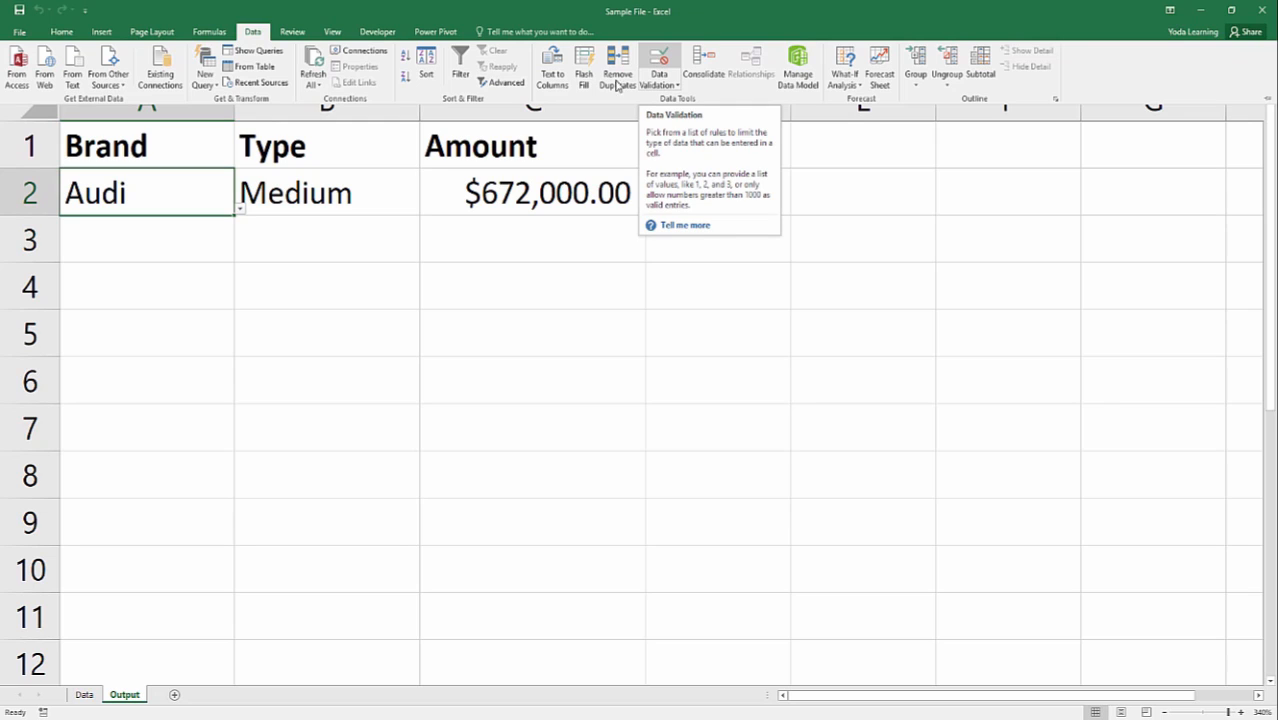
left_click(195, 275)
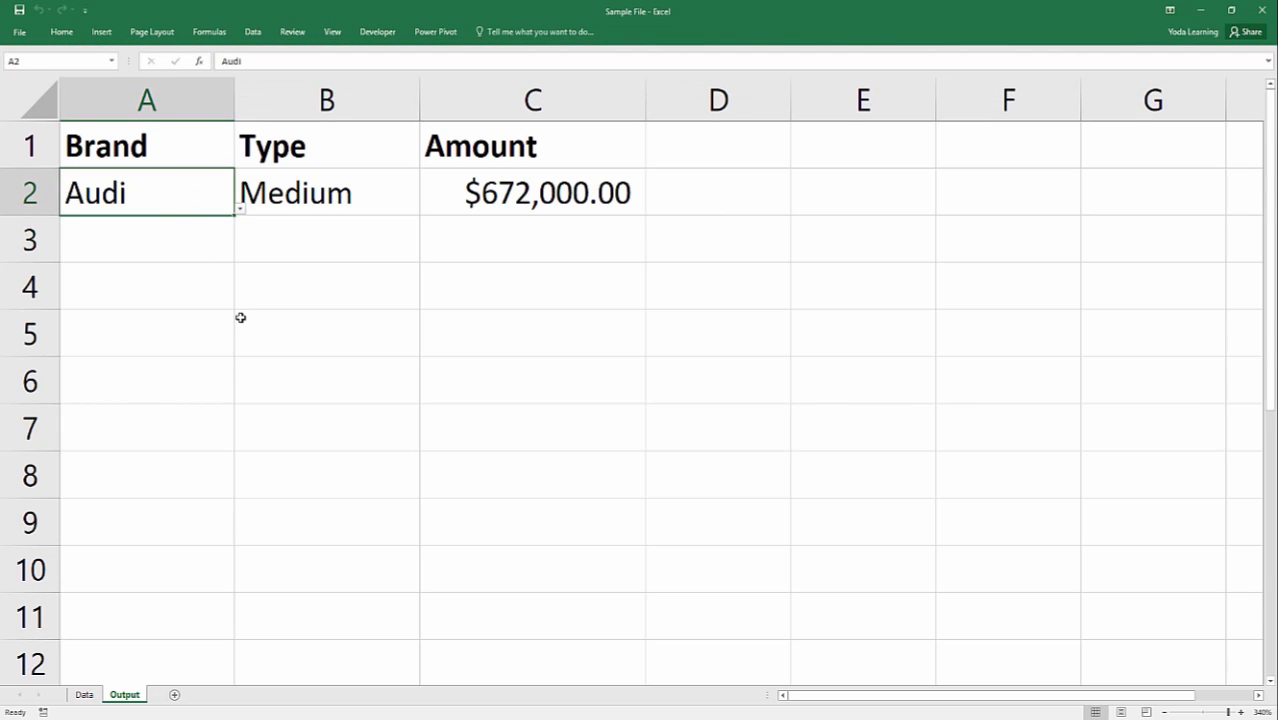
left_click(250, 34)
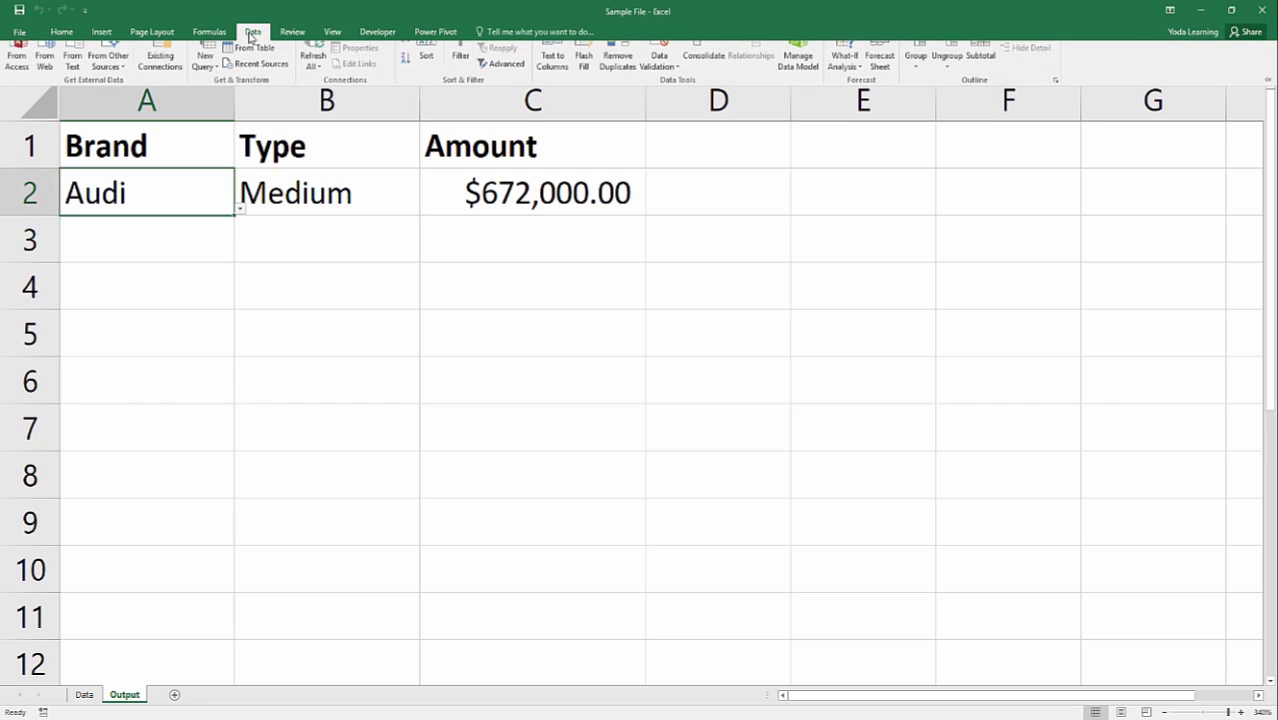
left_click(658, 63)
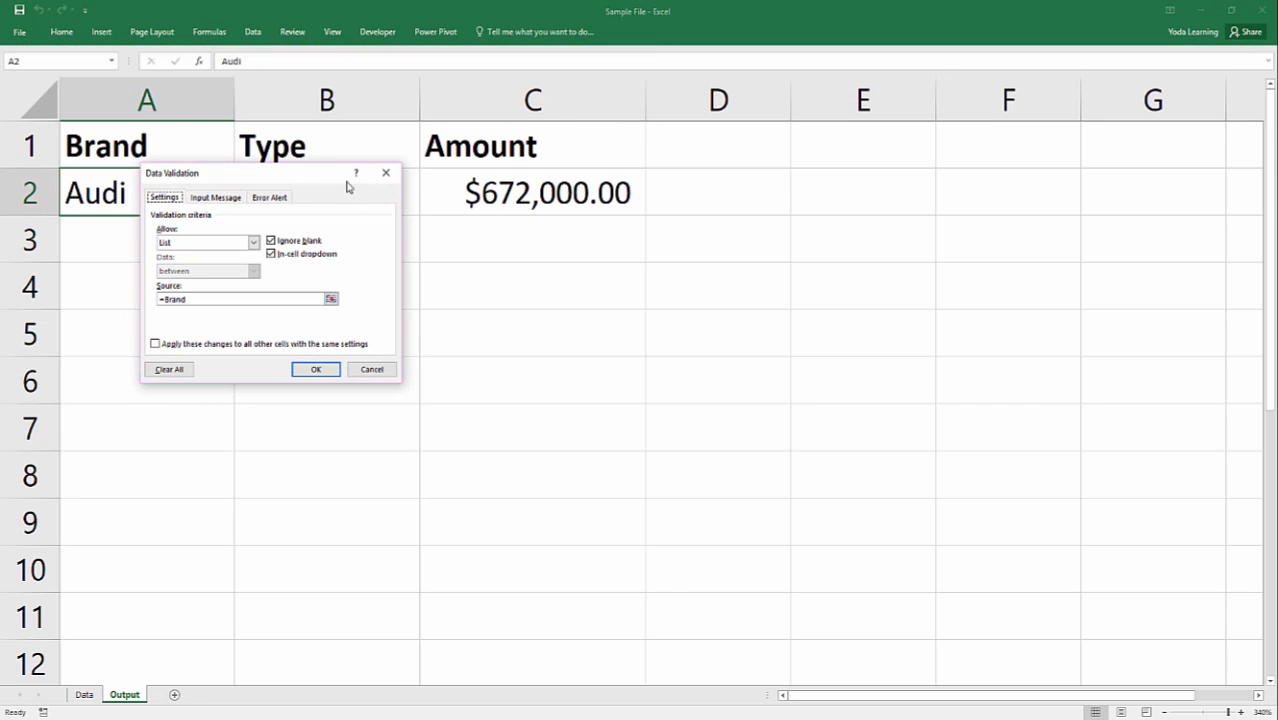
left_click_drag(302, 176, 542, 148)
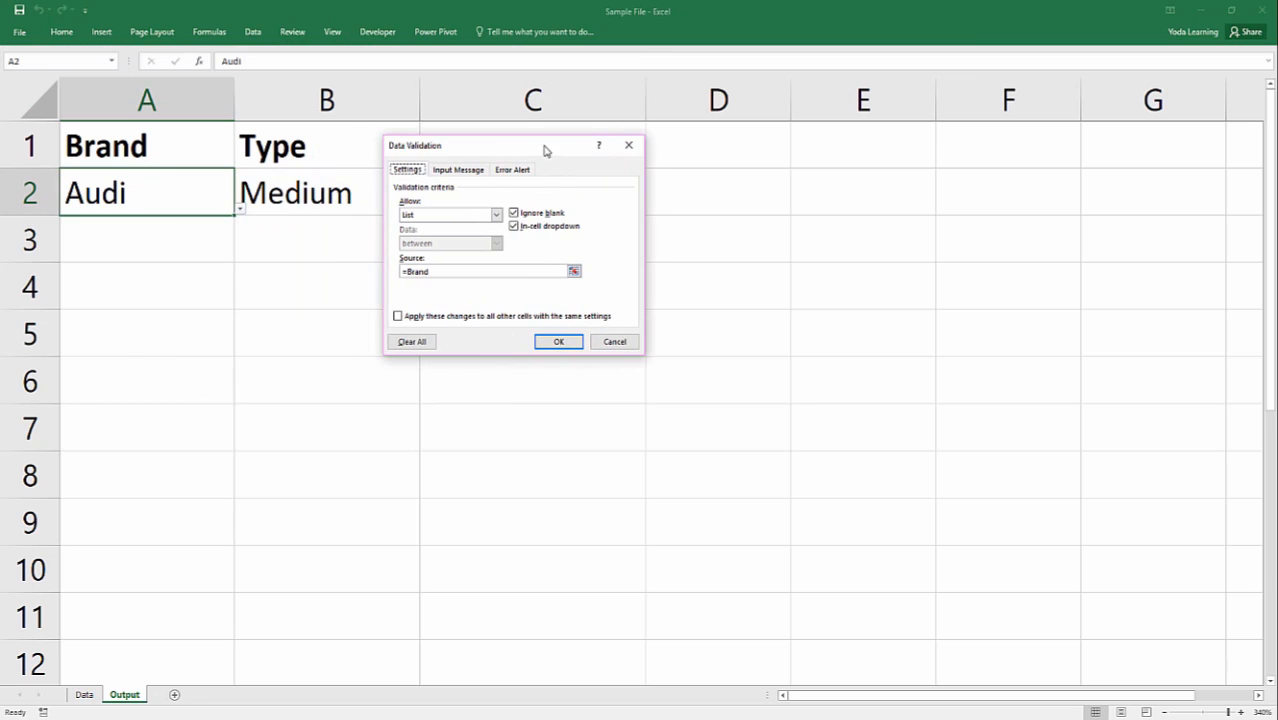
left_click(467, 272)
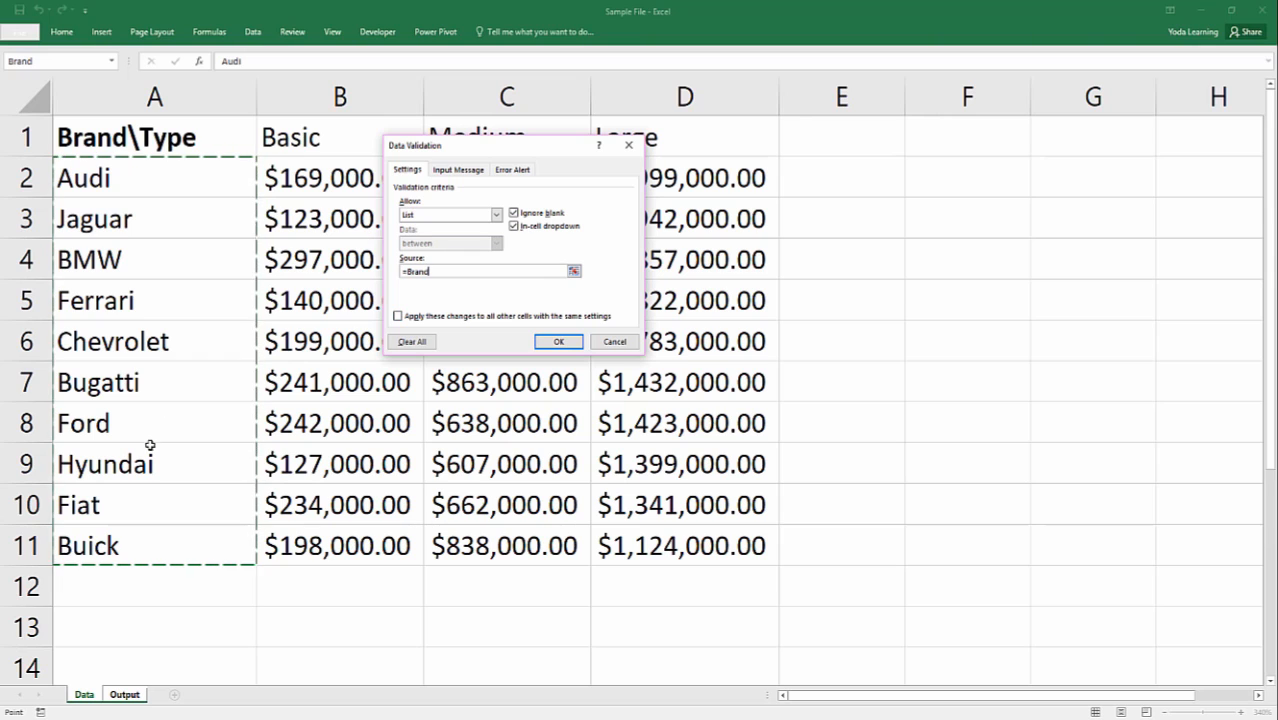
left_click(613, 342)
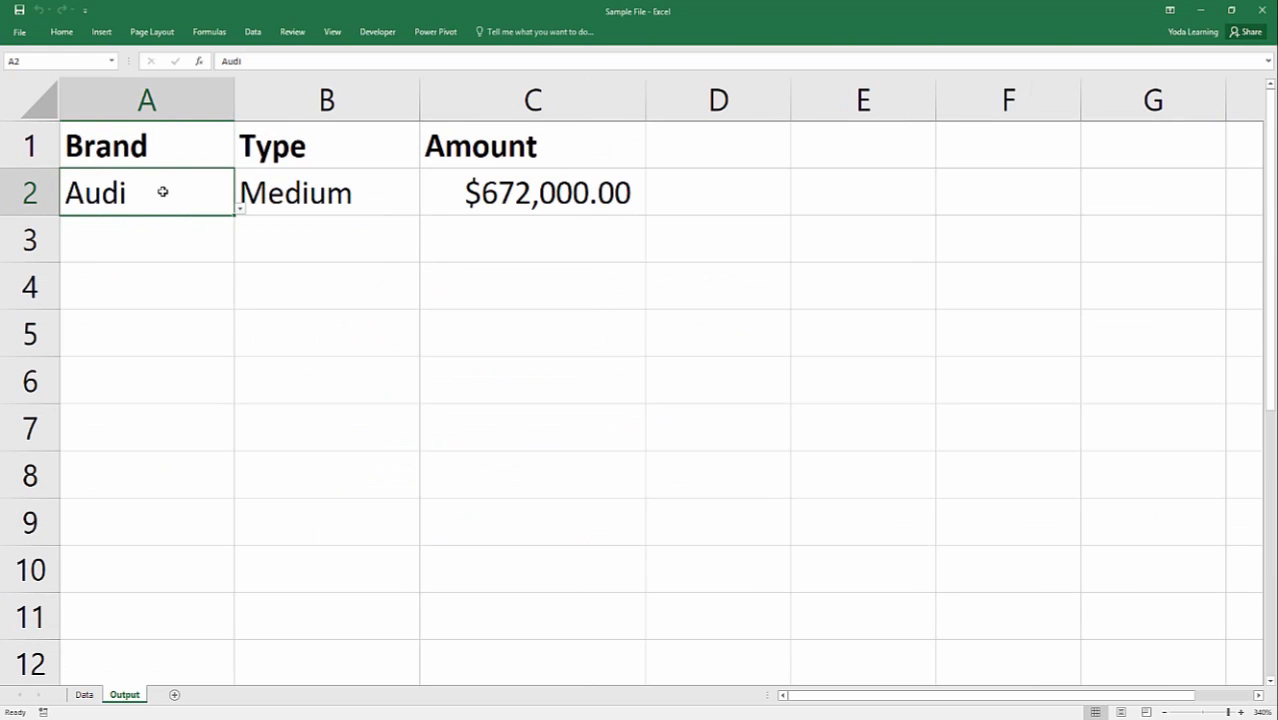
View the options in the Brand dropdown of A2 and the Type dropdown of B2 without choosing any.
left_click(240, 211)
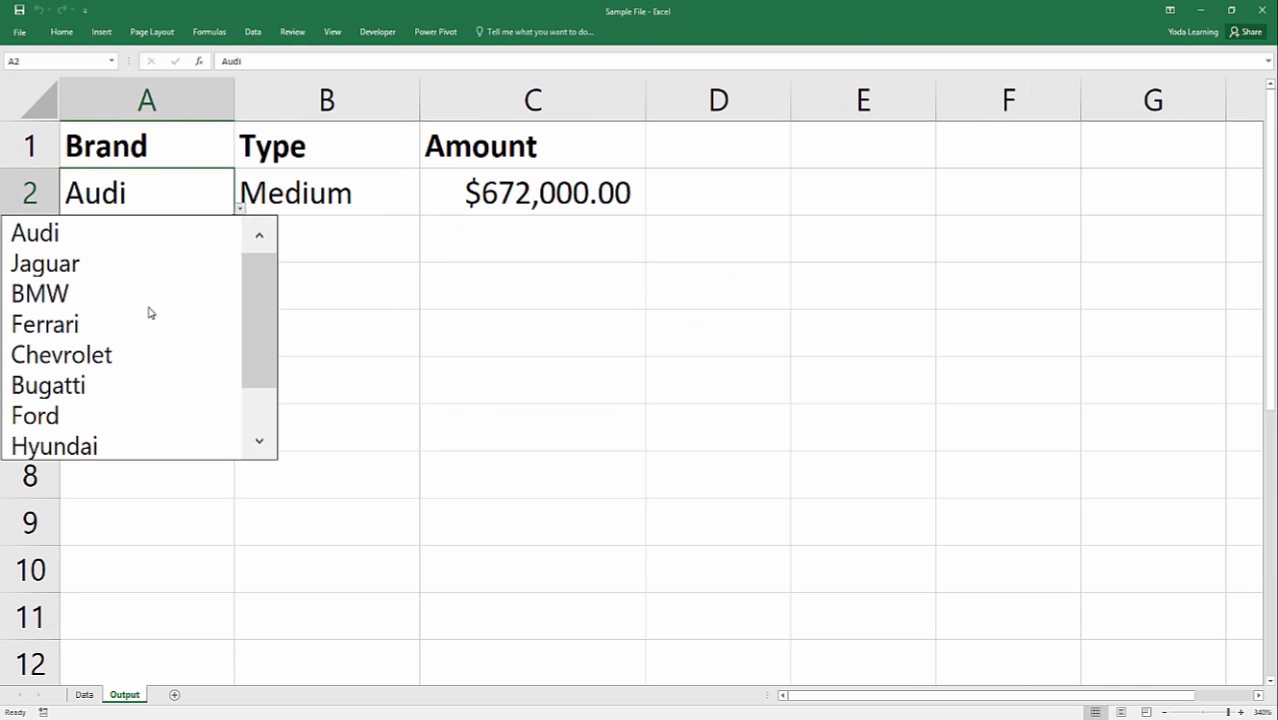
left_click(379, 240)
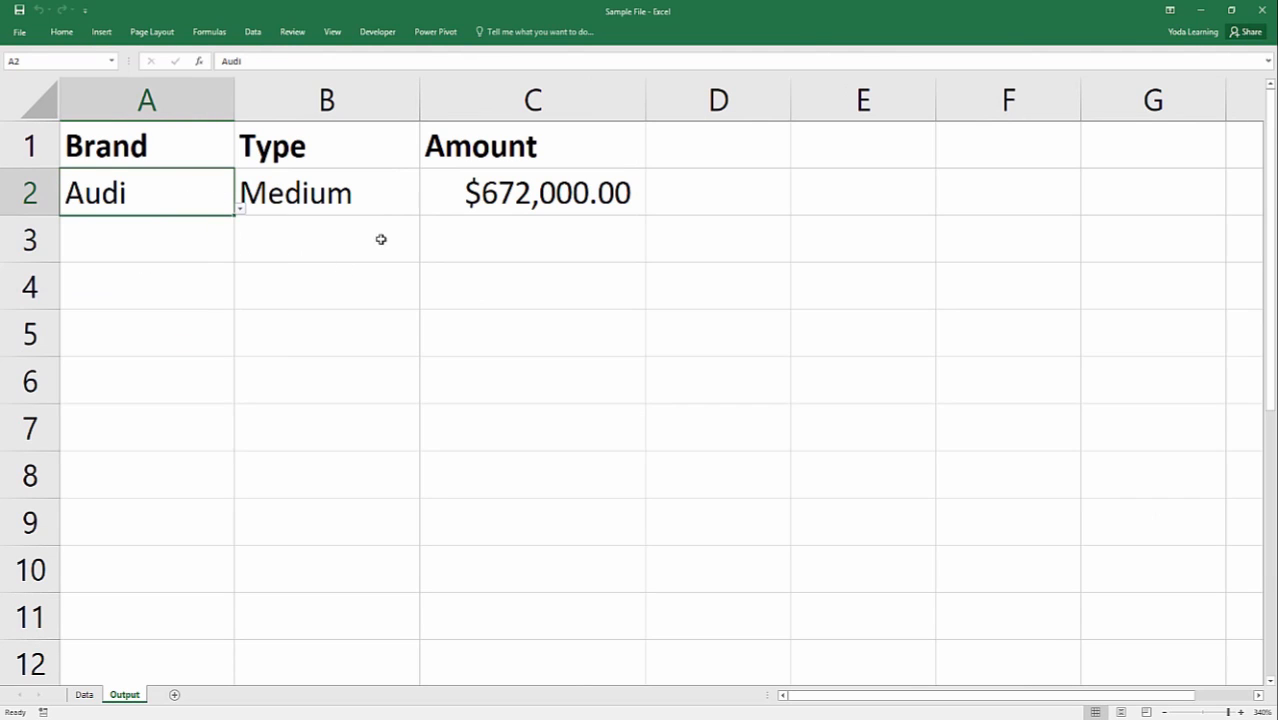
left_click(405, 209)
left_click(425, 209)
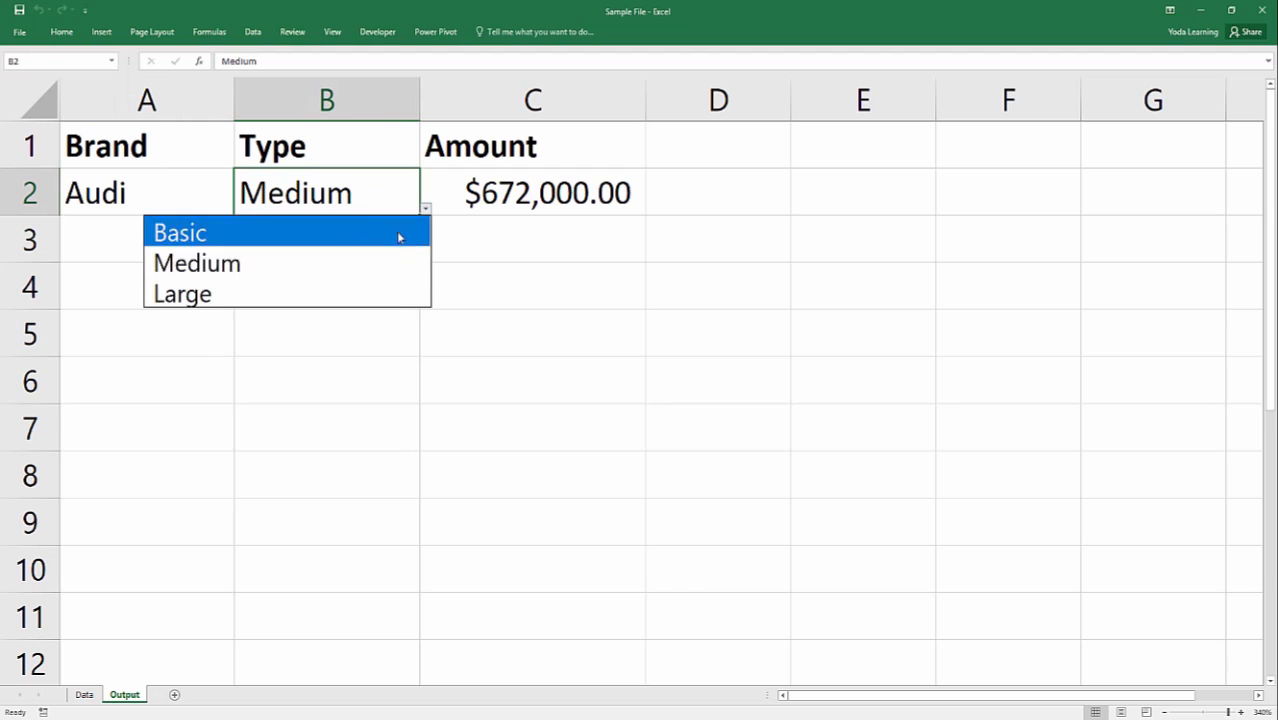
key("Escape")
Clear the existing formula in Amount cell C2 and start a new INDEX formula there.
left_click(520, 197)
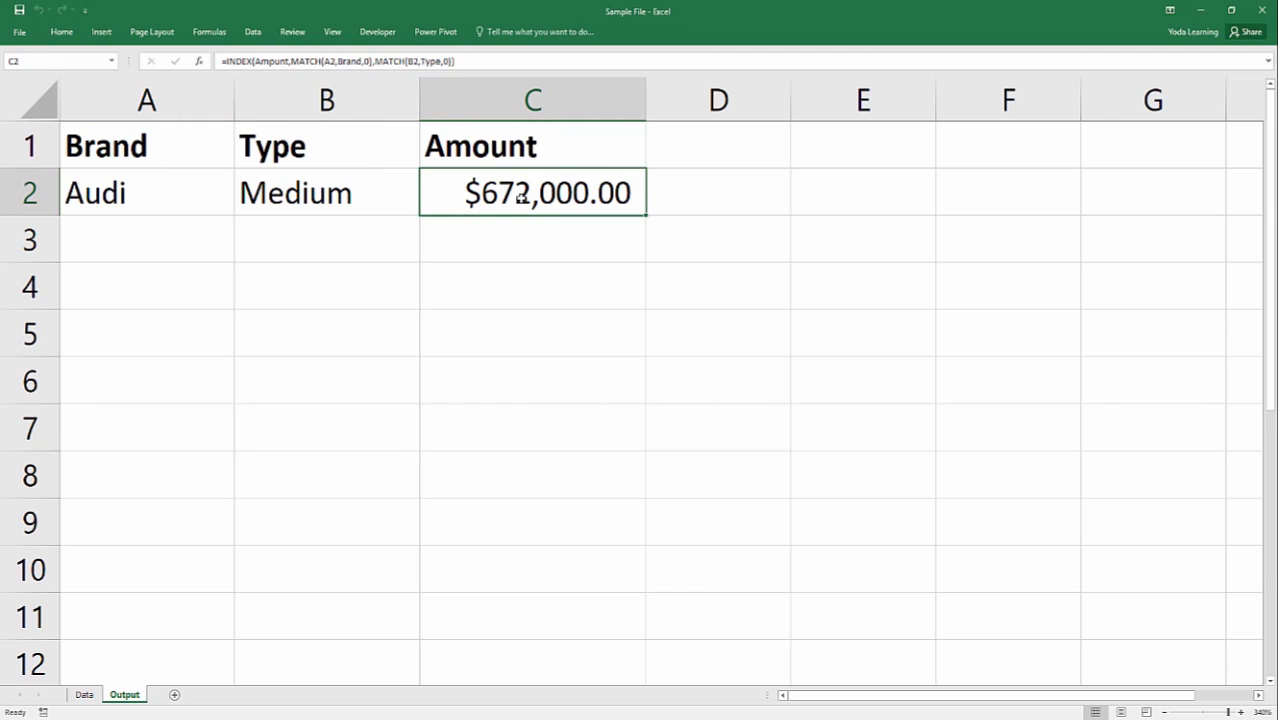
key("Delete")
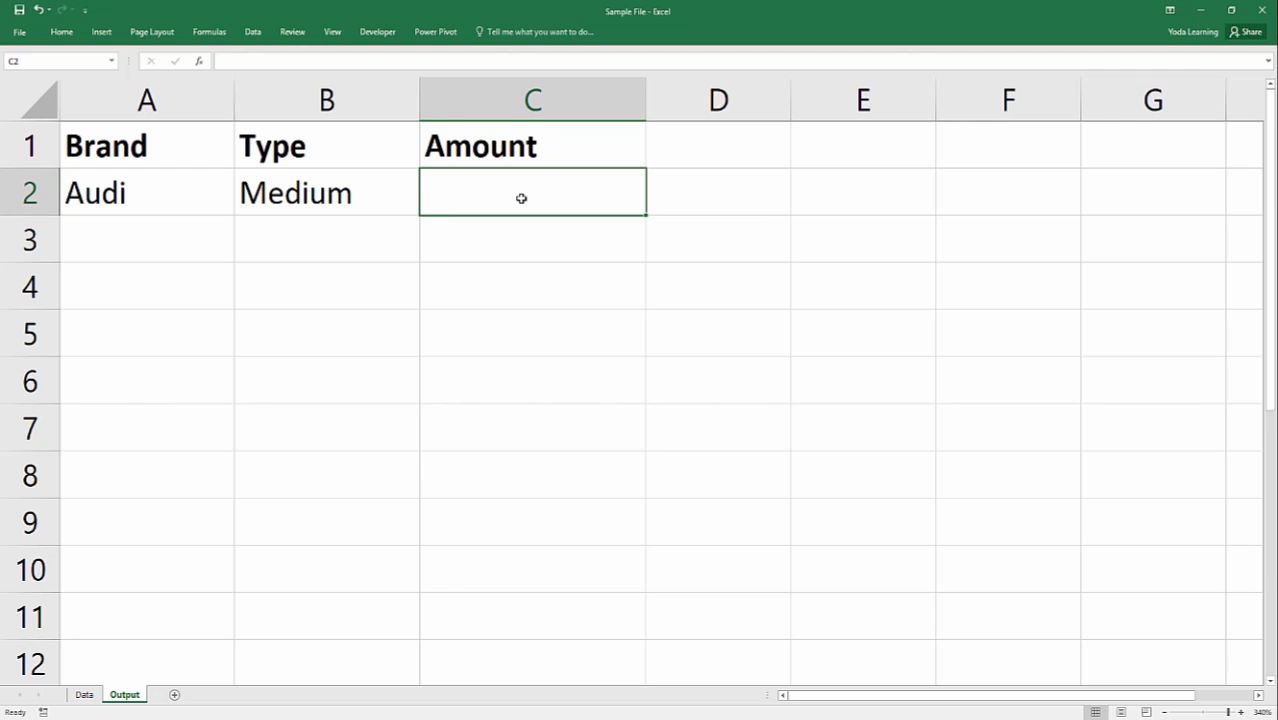
type("=in")
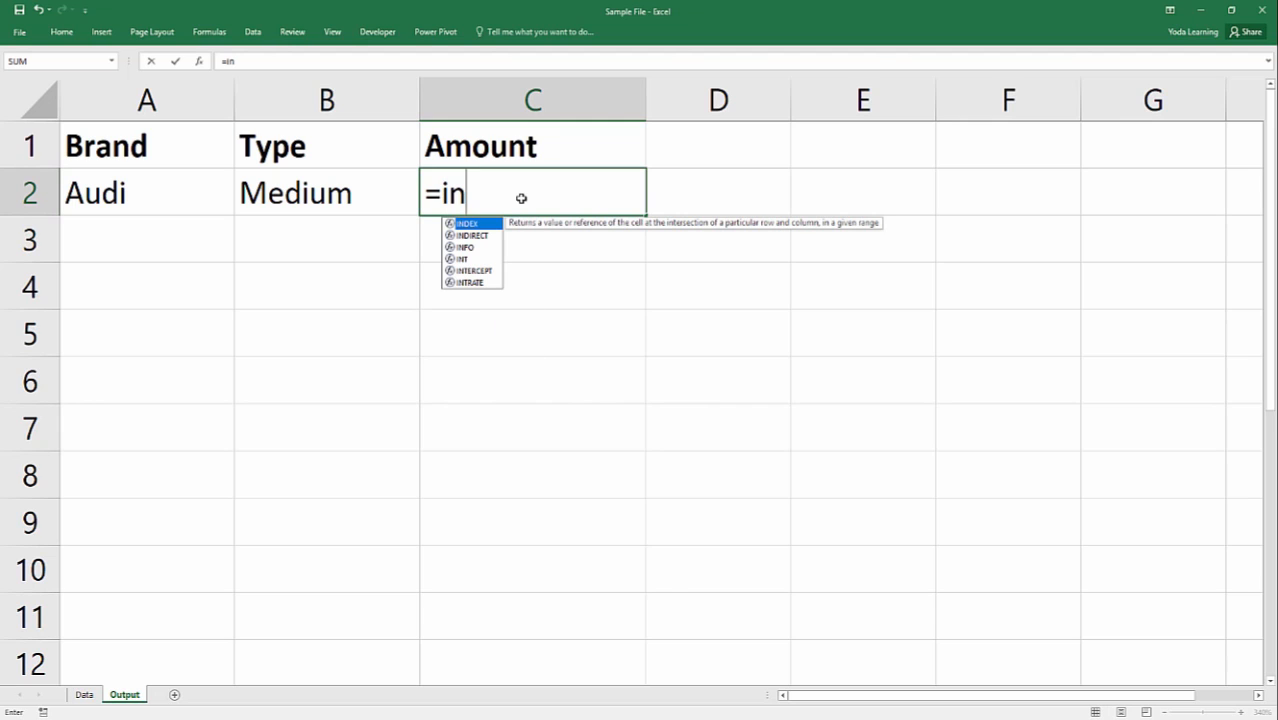
key("Tab")
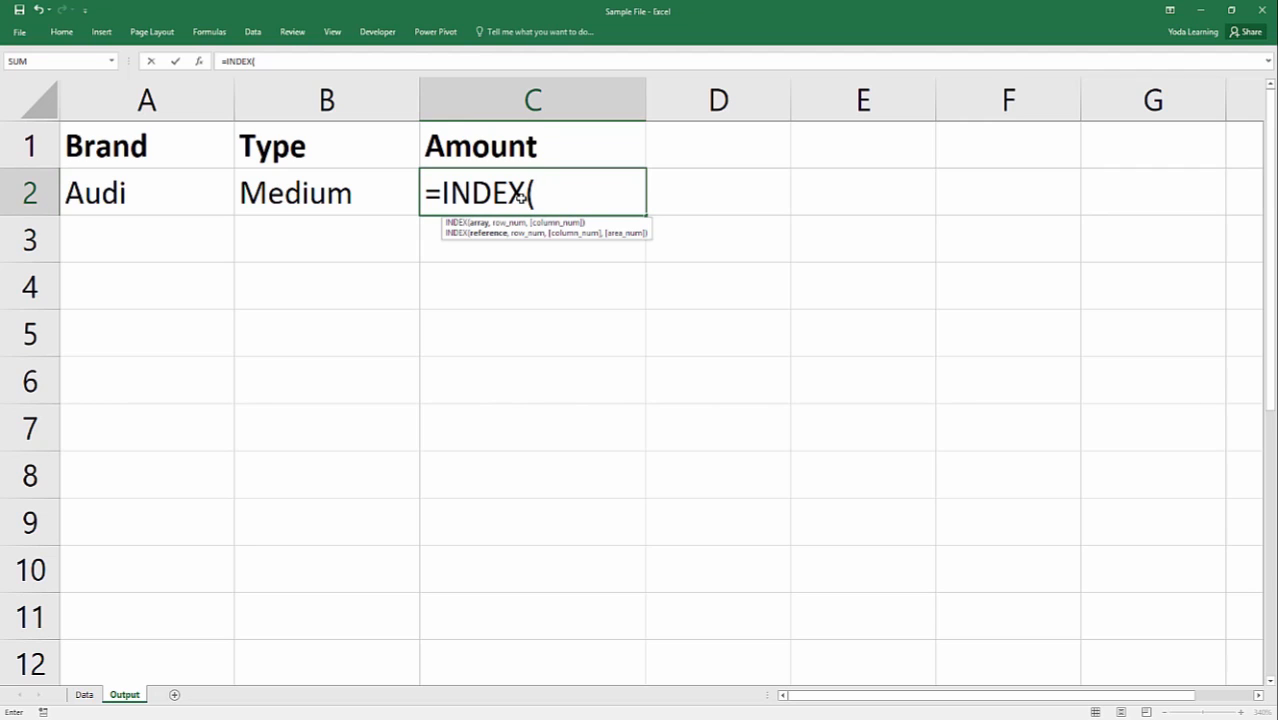
type("am")
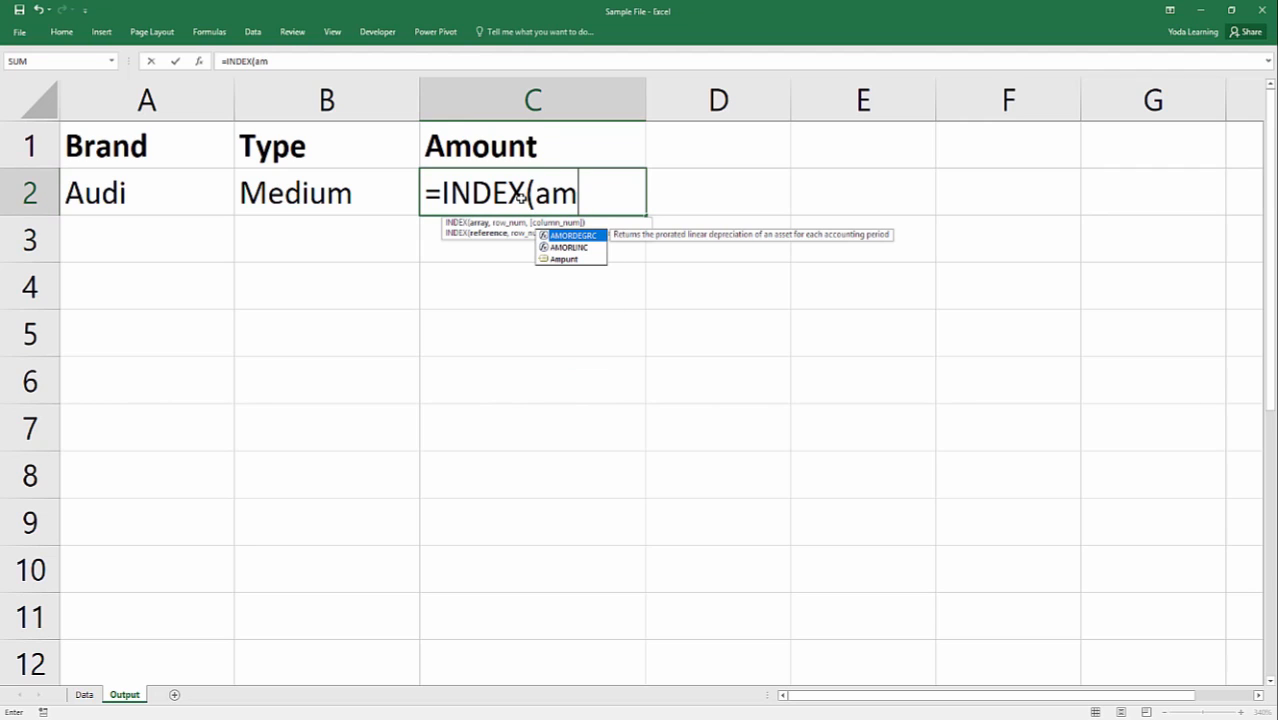
key("Down")
key("Down")
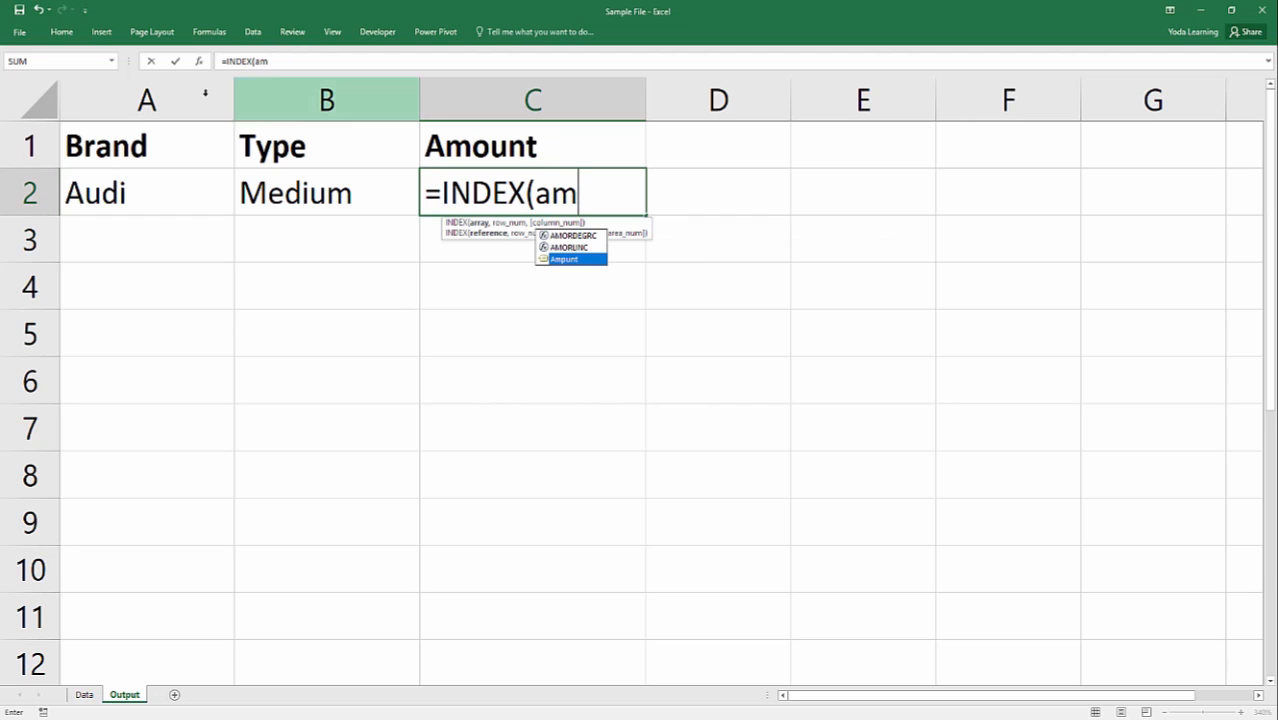
double_click(566, 259)
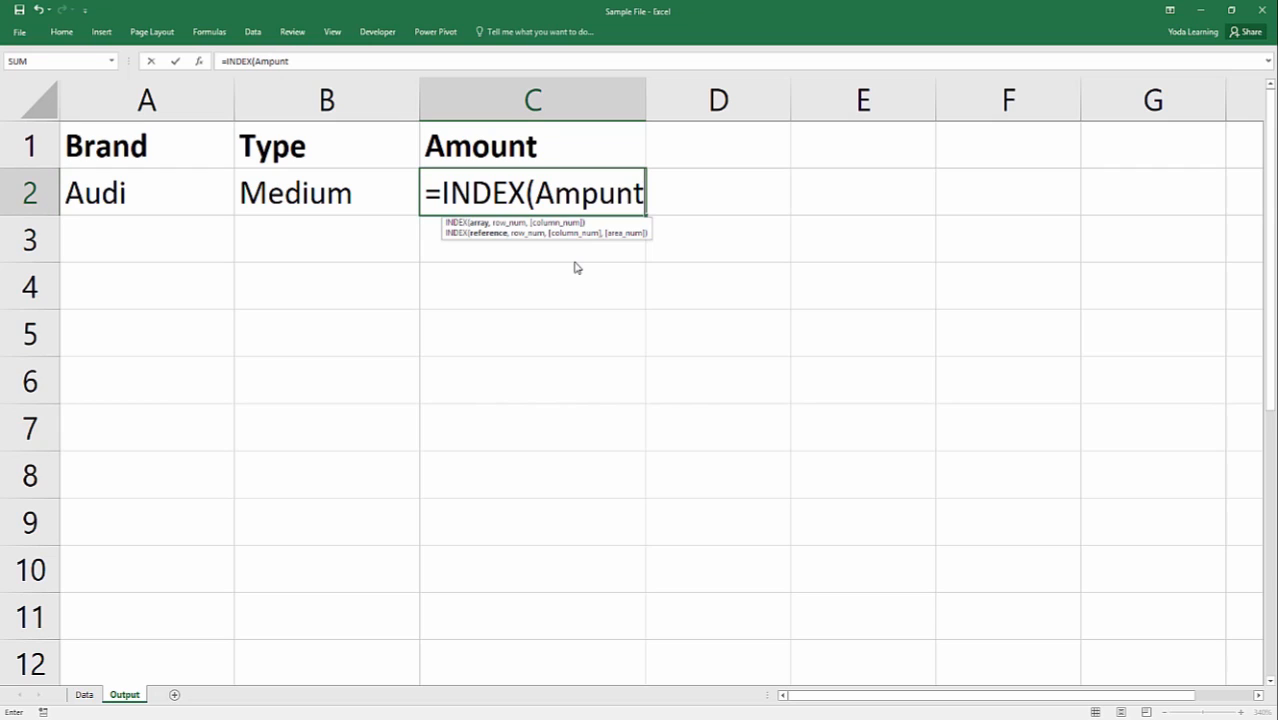
key("BackSpace")
key("BackSpace")
key("BackSpace")
key("BackSpace")
key("BackSpace")
key("BackSpace")
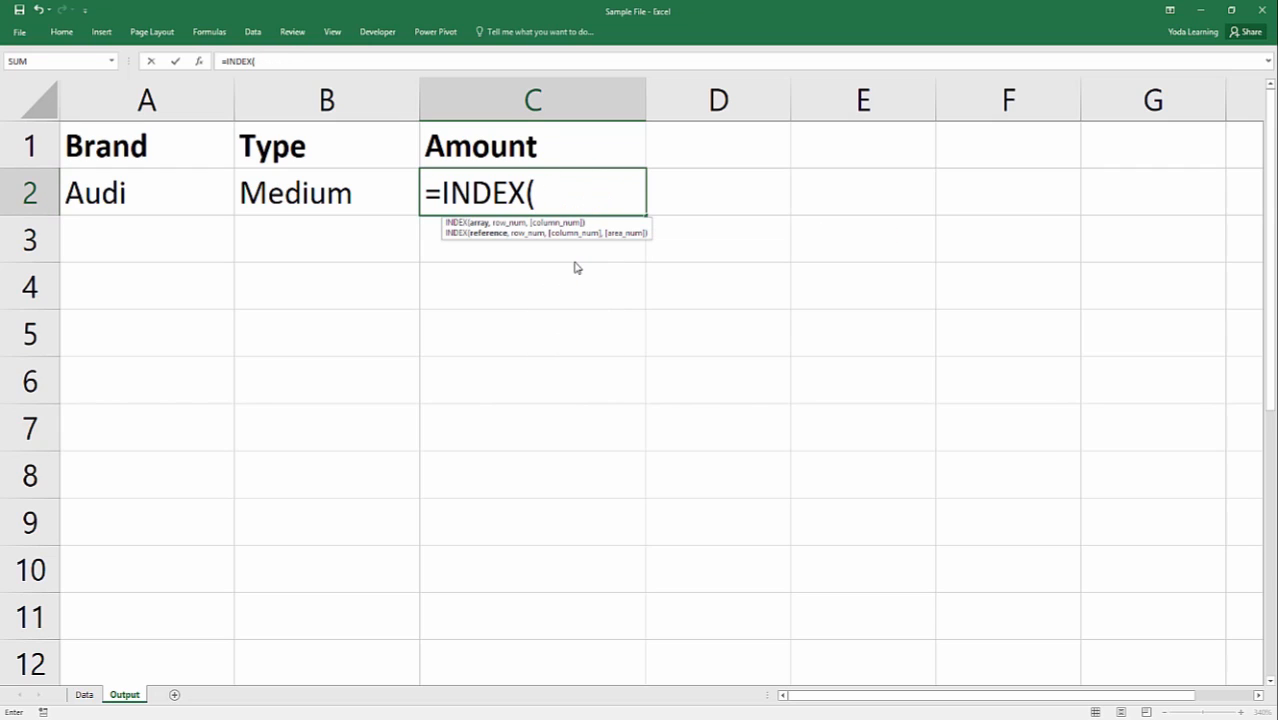
Try to supply the INDEX array by selecting the amounts B2:D11 on the Data sheet, and remove the resulting reference.
left_click(88, 694)
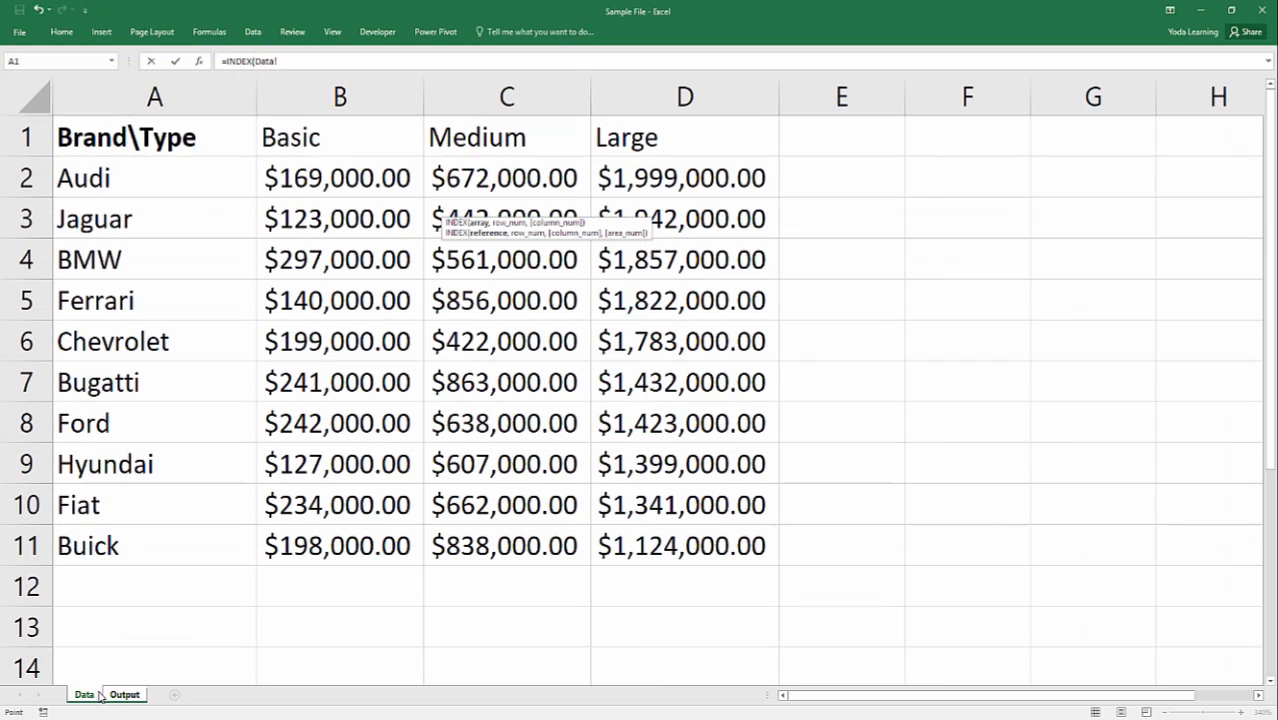
left_click_drag(356, 170, 700, 540)
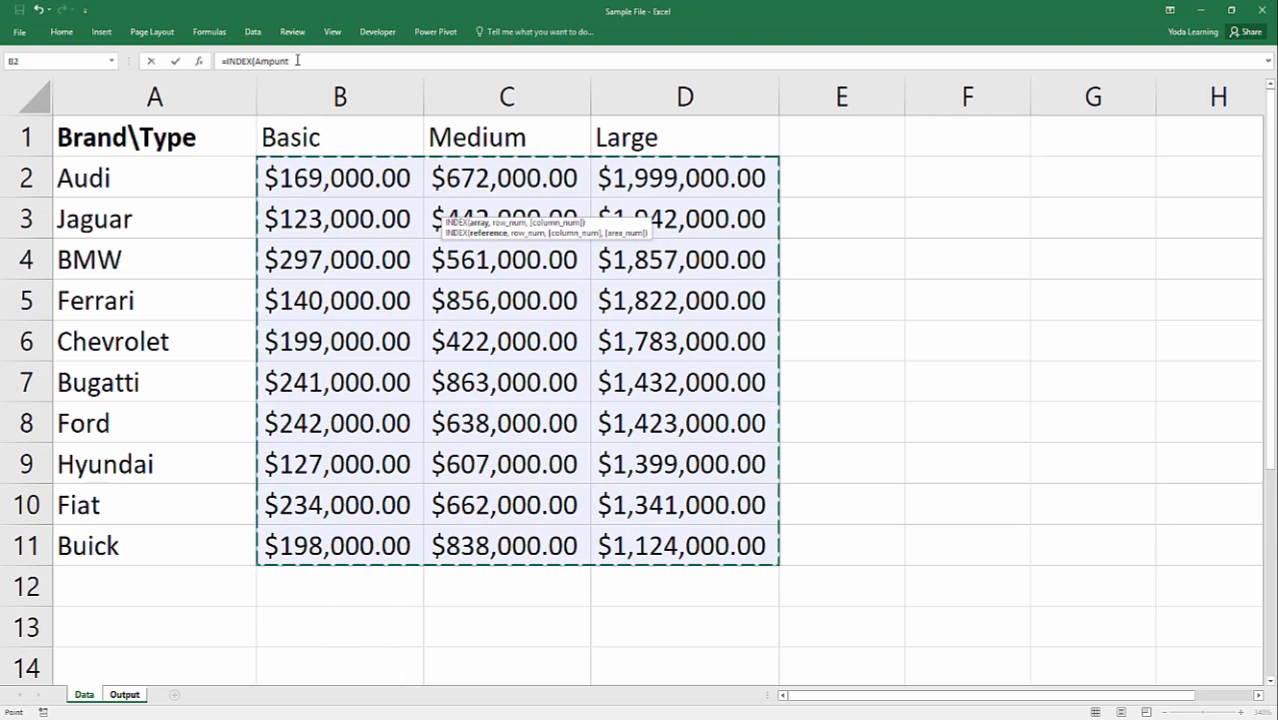
left_click(124, 694)
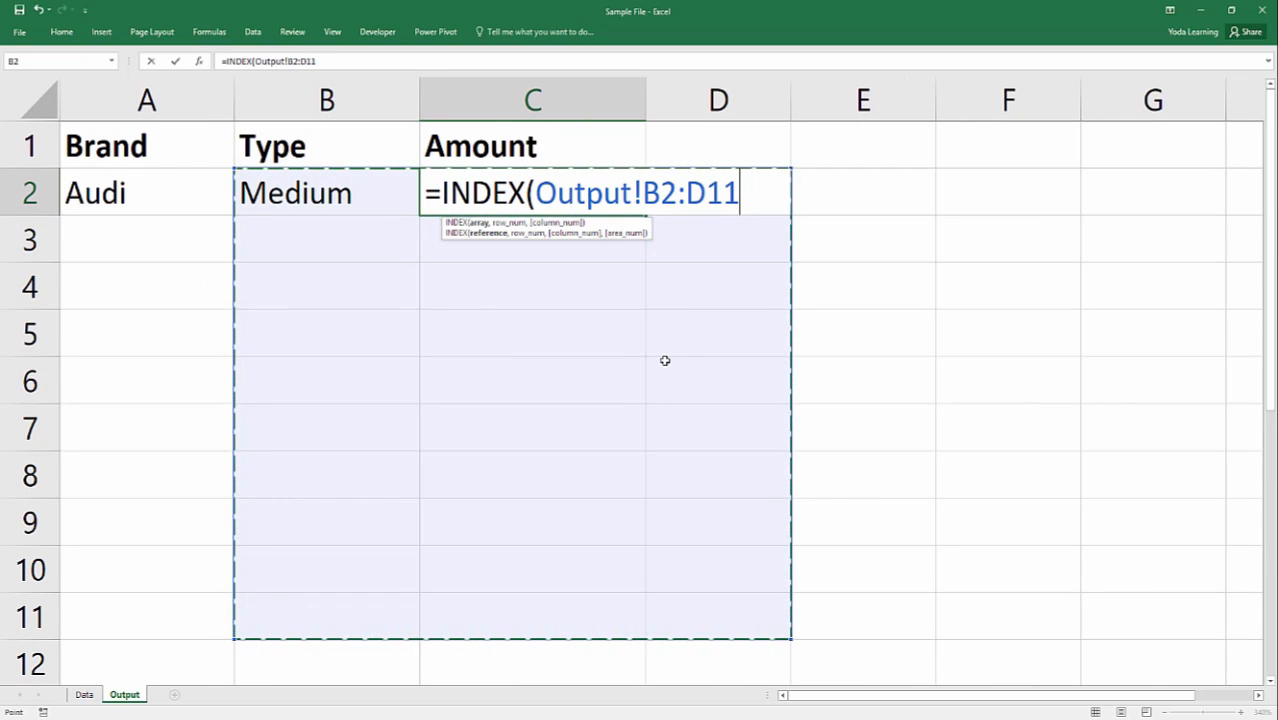
key("BackSpace")
key("BackSpace")
key("BackSpace")
key("BackSpace")
key("BackSpace")
key("BackSpace")
key("BackSpace")
key("BackSpace")
key("BackSpace")
key("BackSpace")
key("BackSpace")
key("BackSpace")
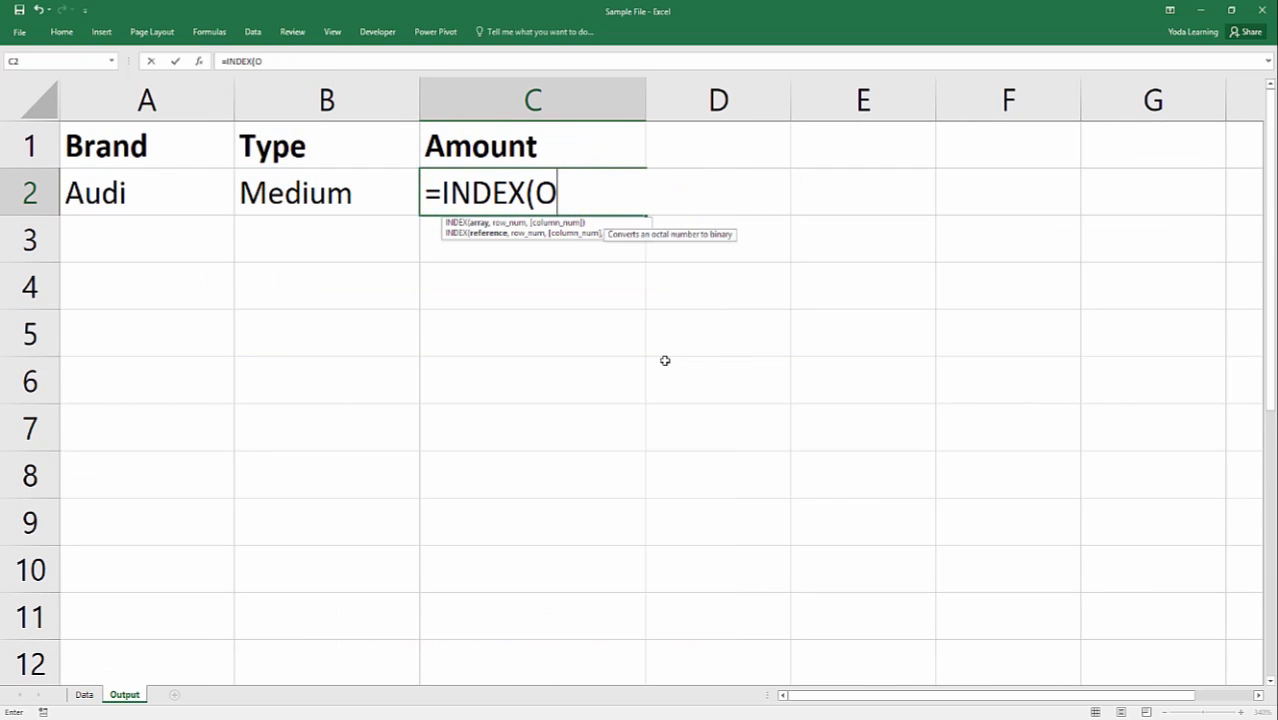
key("BackSpace")
Enter the named range Ampunt as the INDEX array in C2 and advance to the row number argument.
type("am")
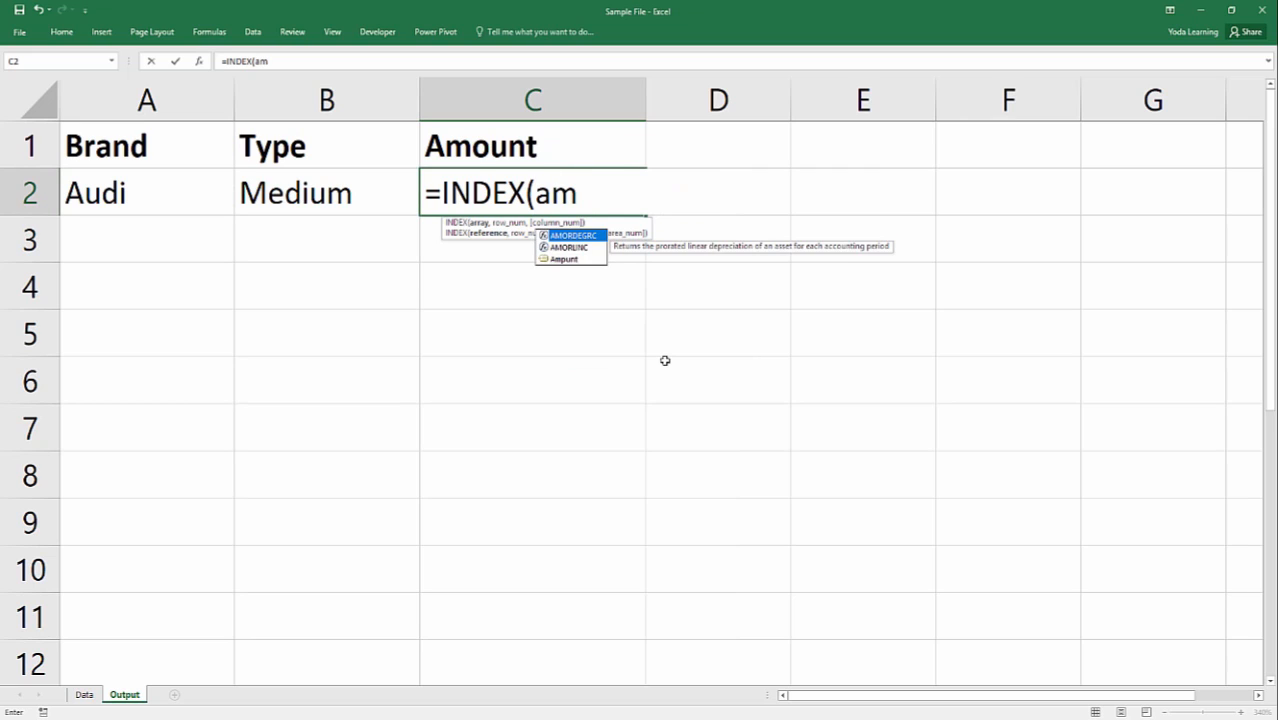
key("Down")
key("Down")
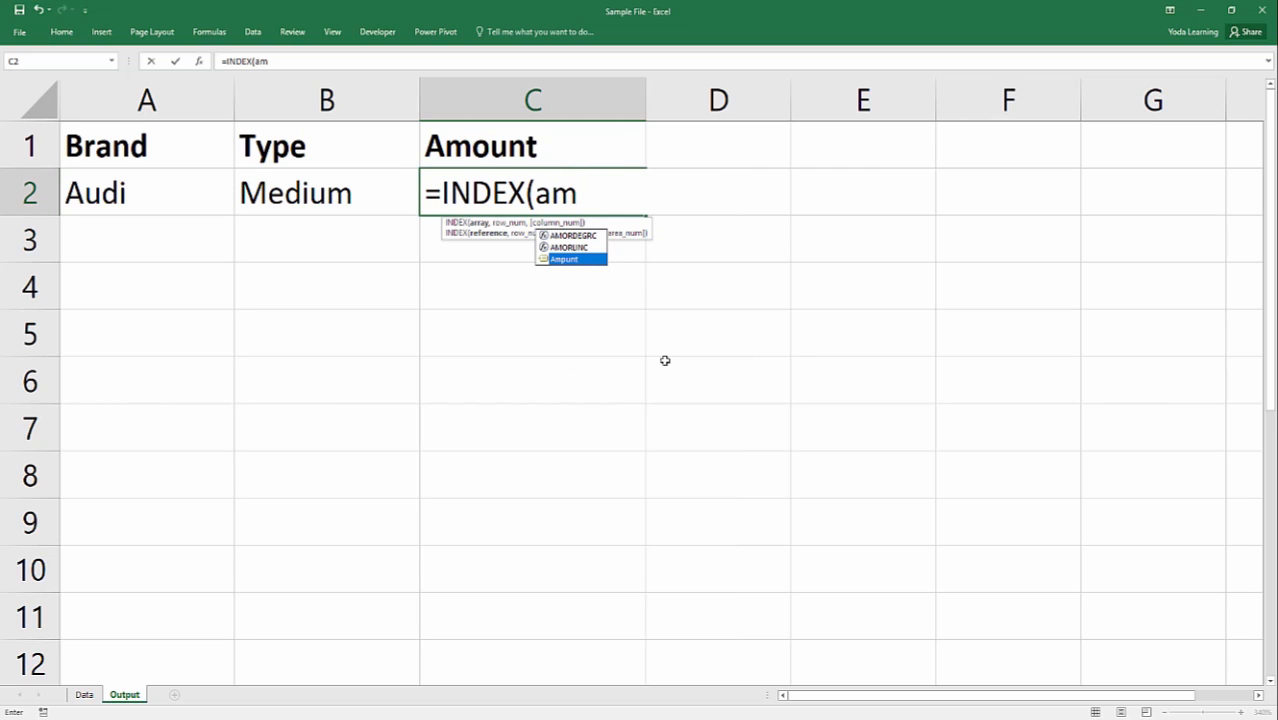
key("Tab")
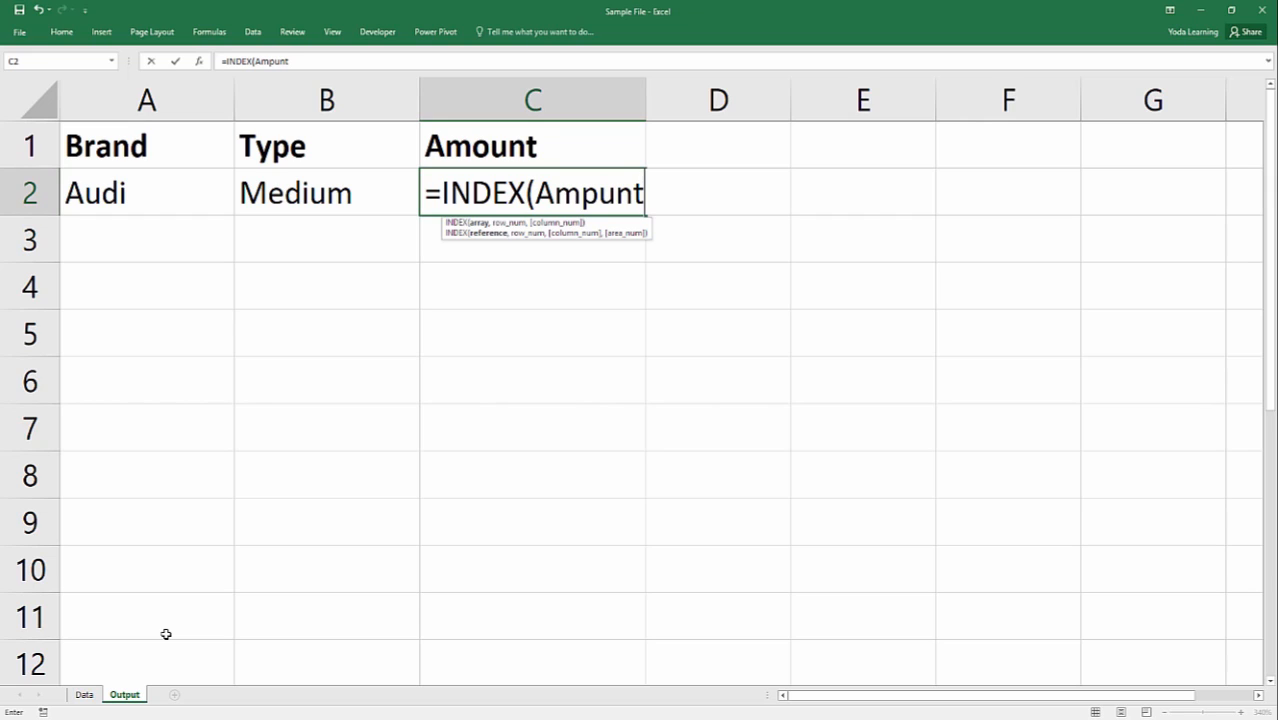
type(",")
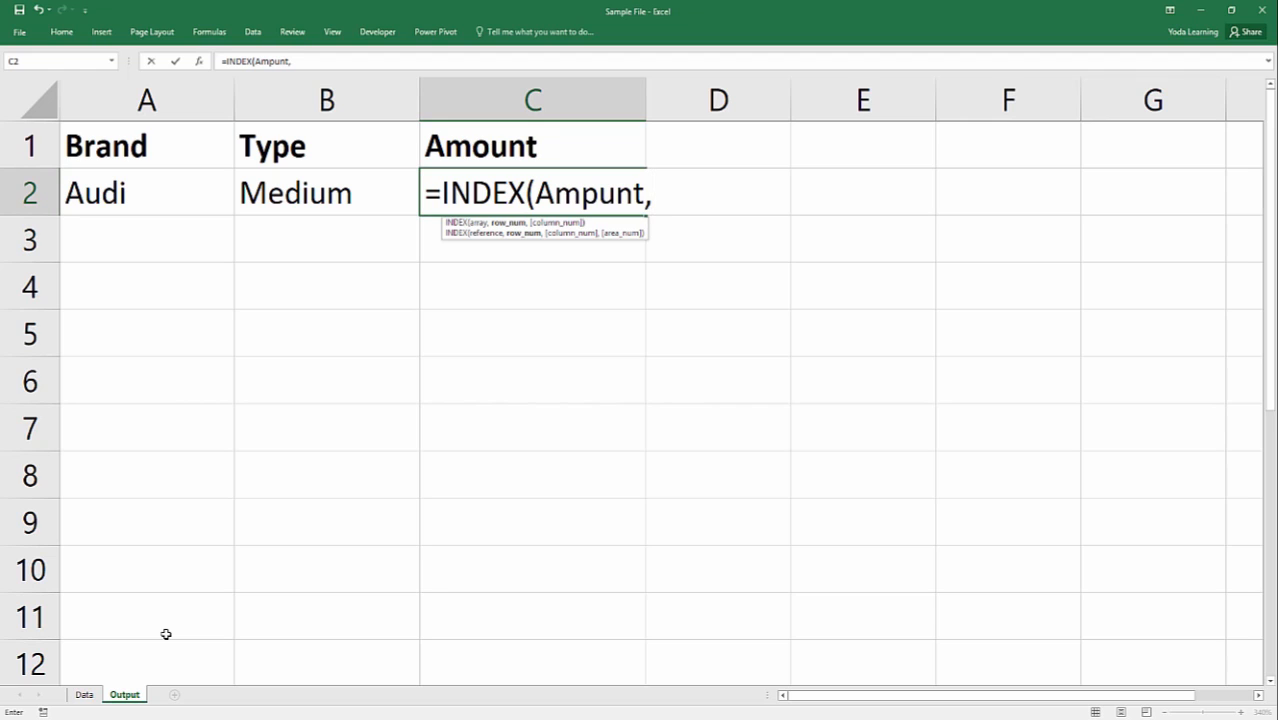
left_click(113, 191)
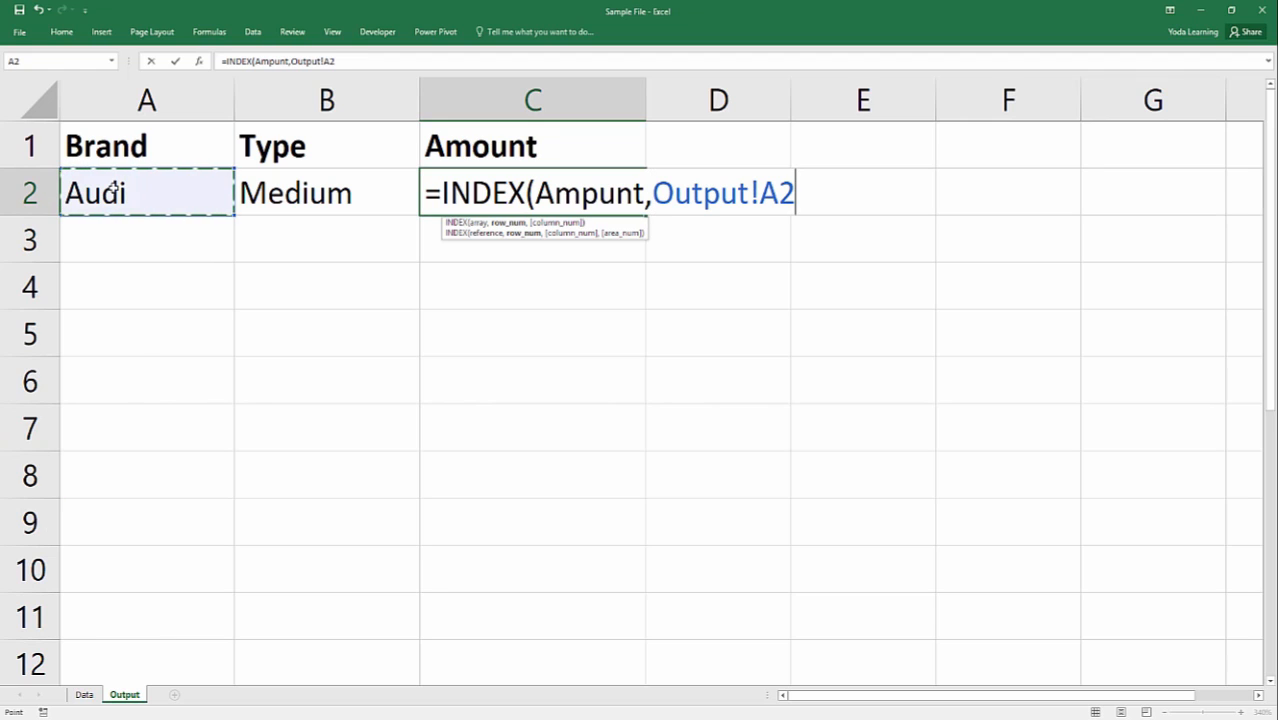
key("BackSpace")
key("BackSpace")
key("BackSpace")
key("BackSpace")
key("BackSpace")
key("BackSpace")
key("BackSpace")
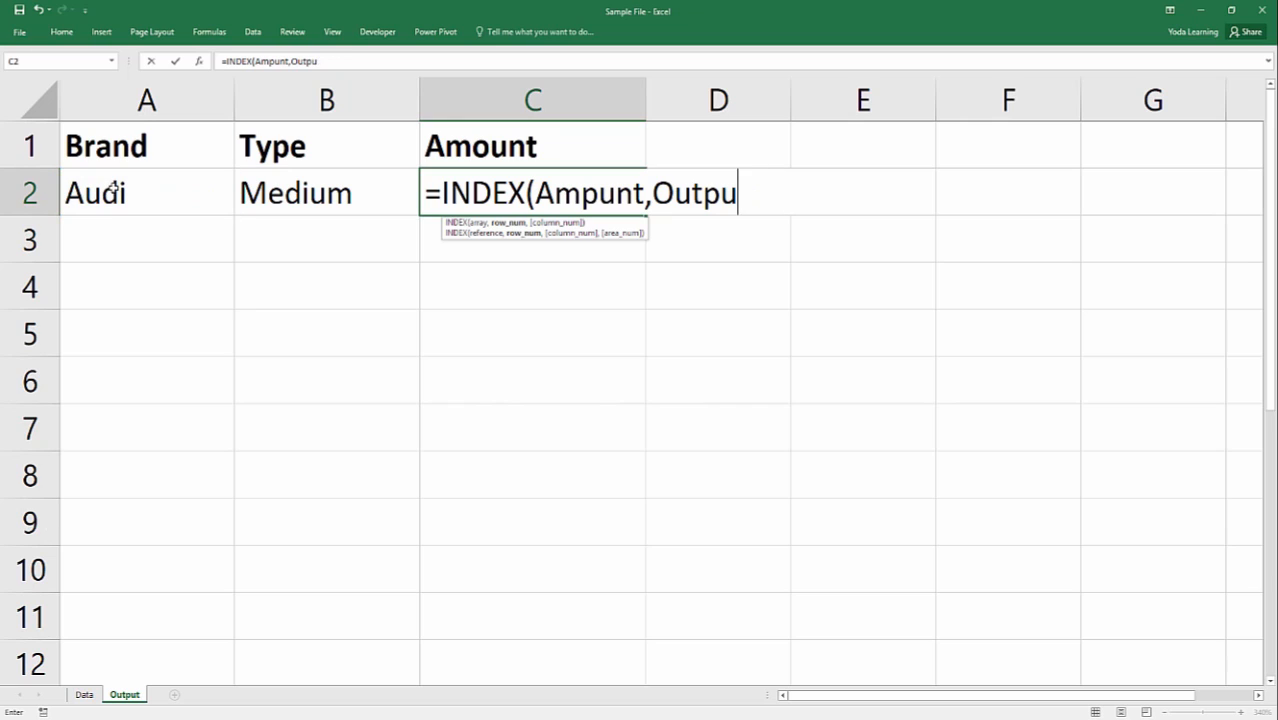
key("BackSpace")
key("BackSpace")
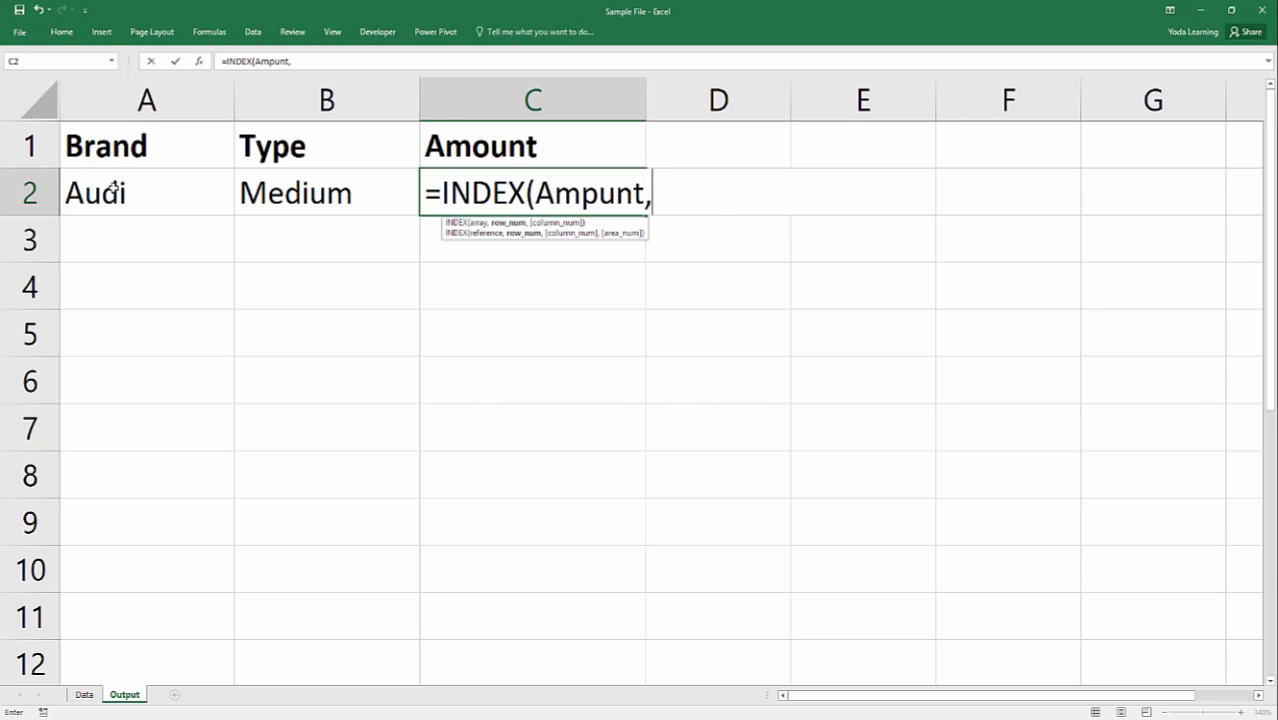
Start a MATCH function as INDEX's row number in C2, with A2 as lookup value and no Output! sheet prefix.
type("ma")
key("Tab")
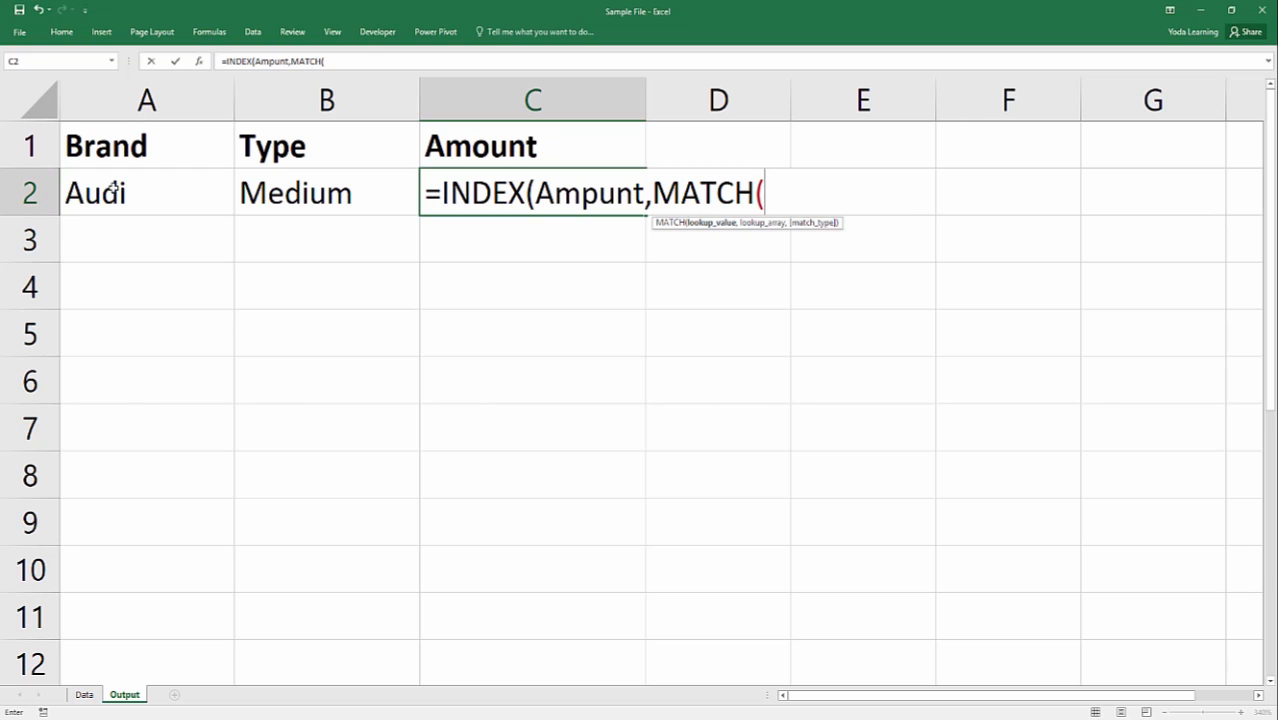
left_click(114, 189)
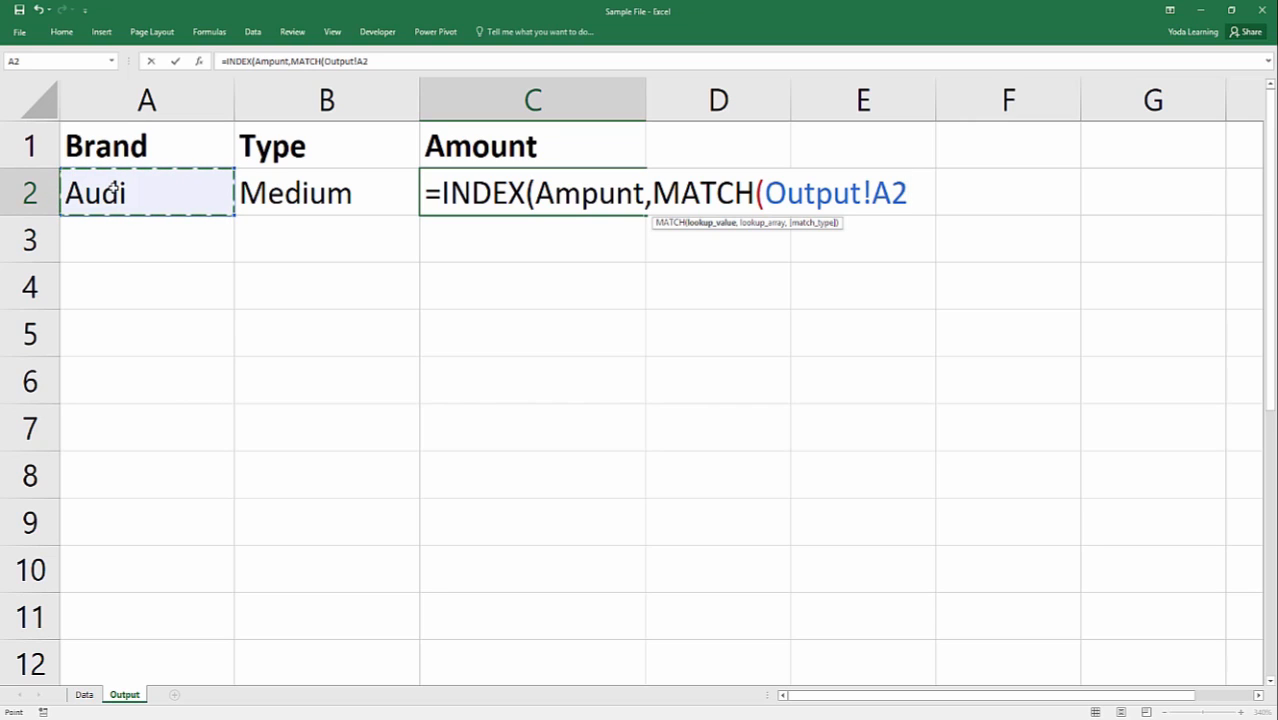
left_click_drag(851, 193, 889, 197)
left_click_drag(868, 193, 765, 193)
key("BackSpace")
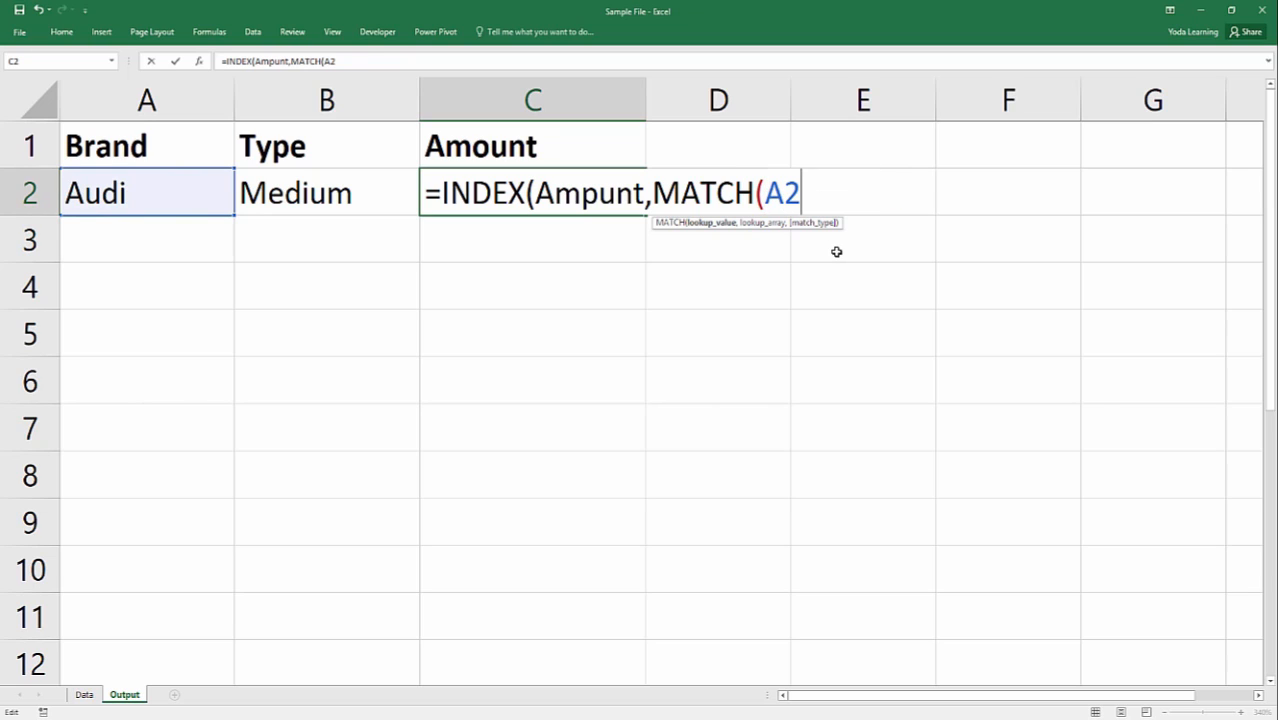
Insert the named range Brand as the lookup array of the MATCH function in C2.
type(",")
type("be")
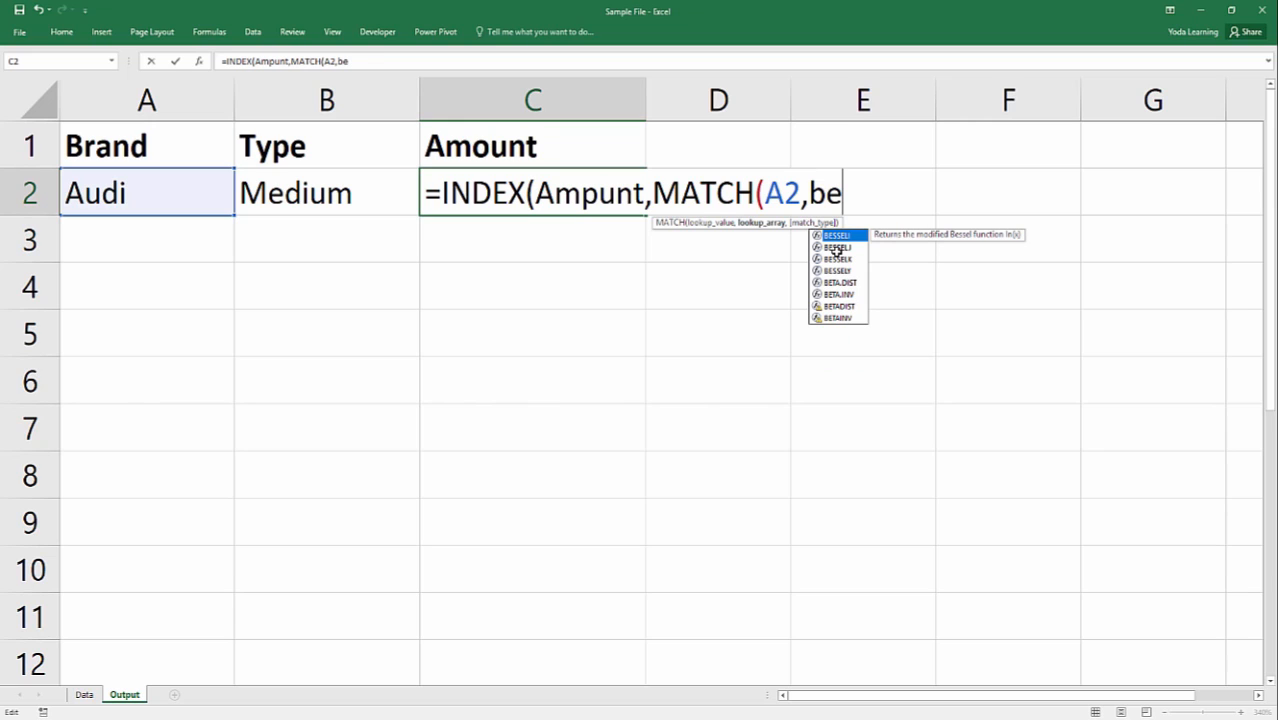
key("BackSpace")
key("BackSpace")
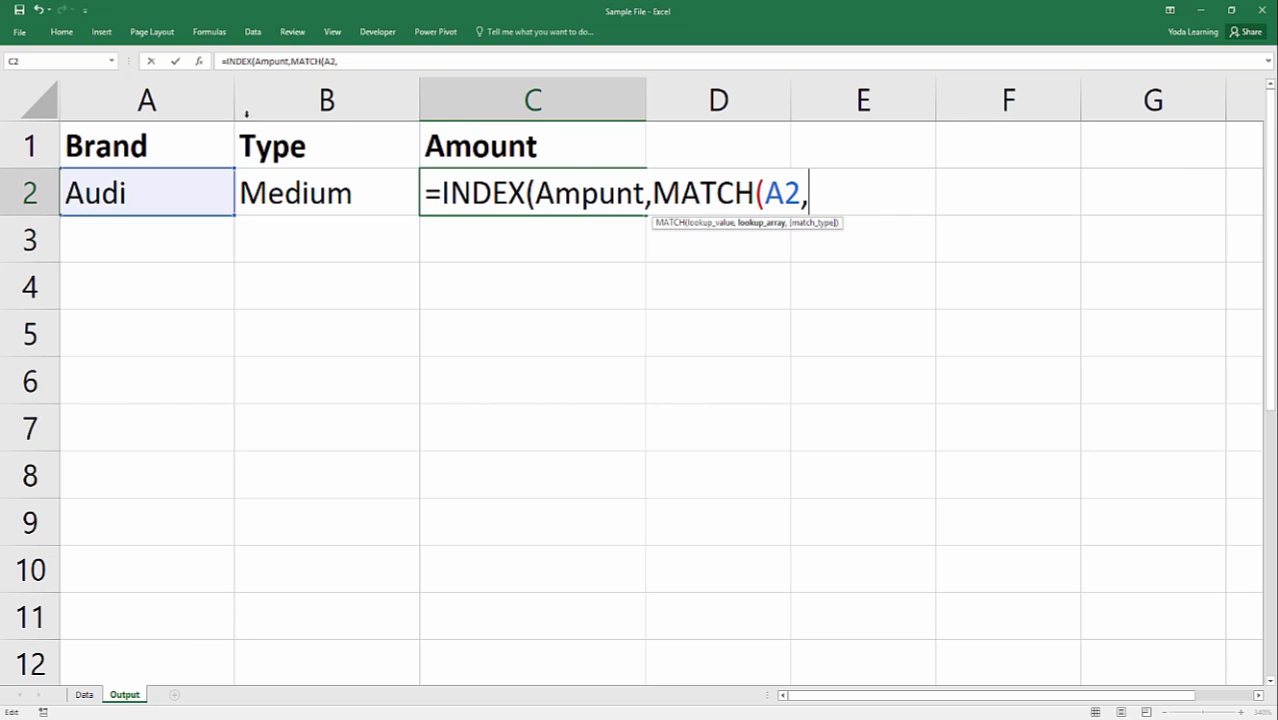
left_click(209, 31)
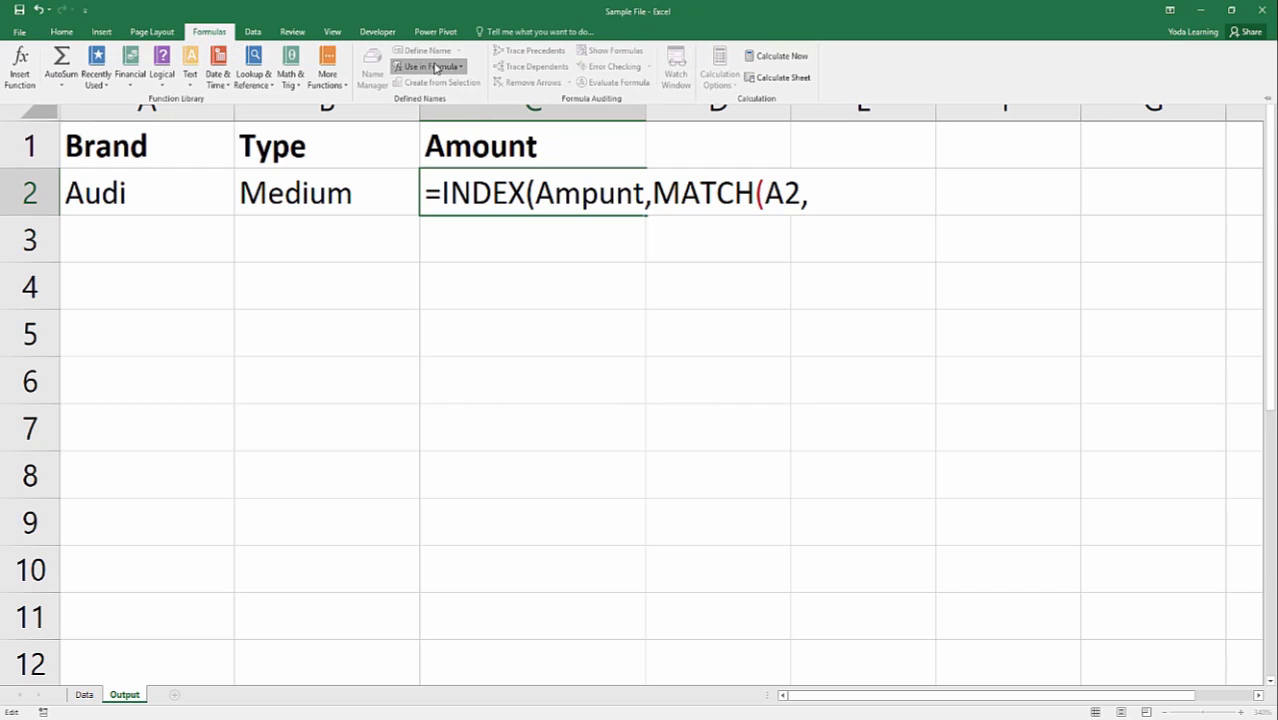
left_click(435, 67)
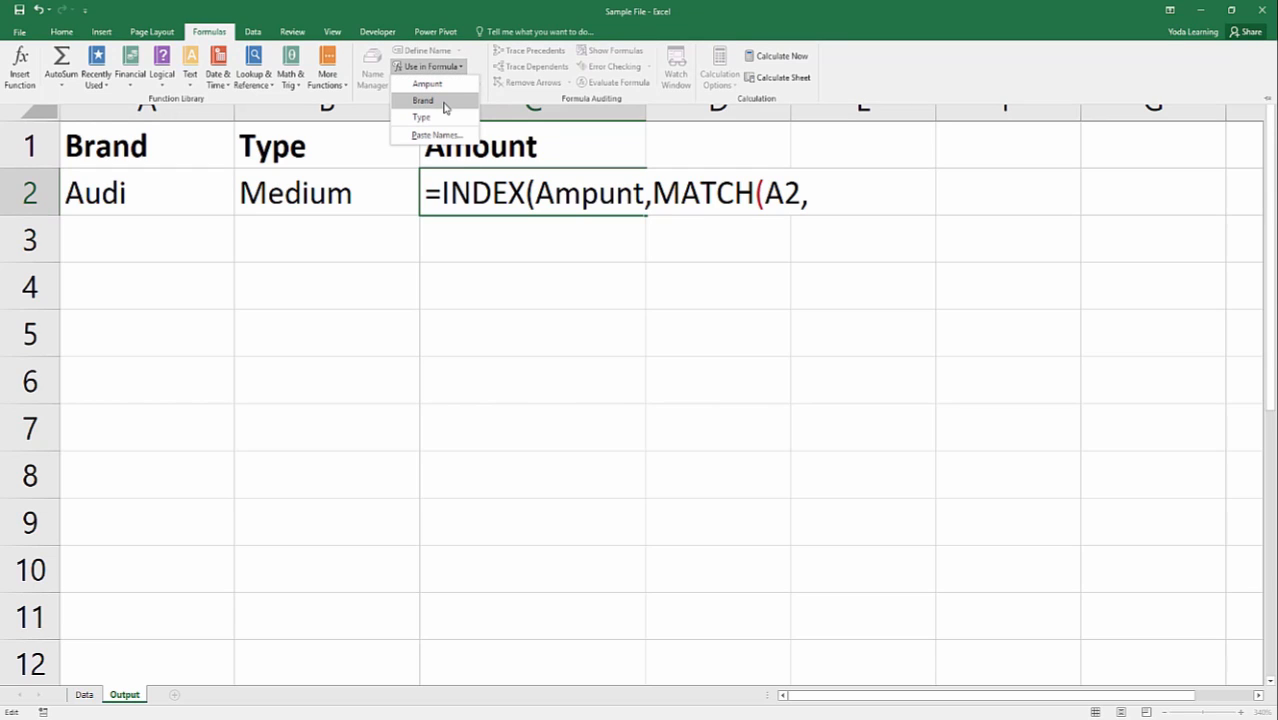
left_click(446, 108)
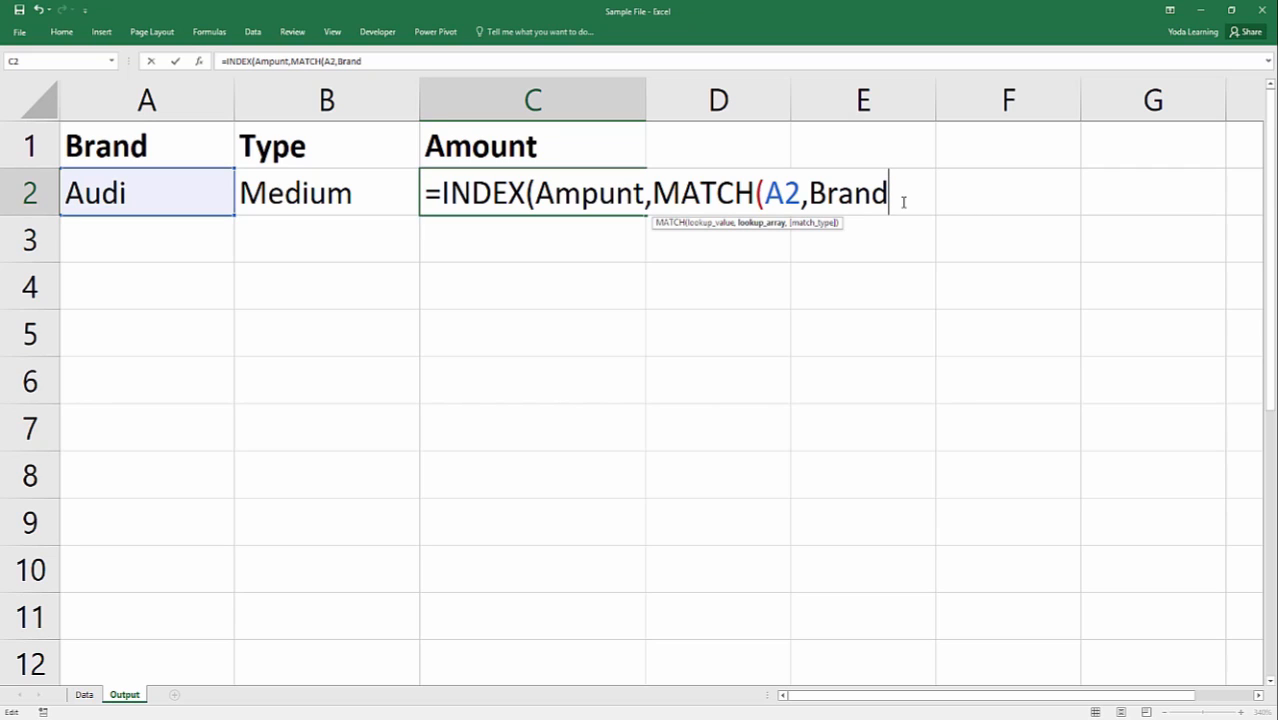
Finish the Brand MATCH with match type 0 and advance to INDEX's column number argument.
type(",")
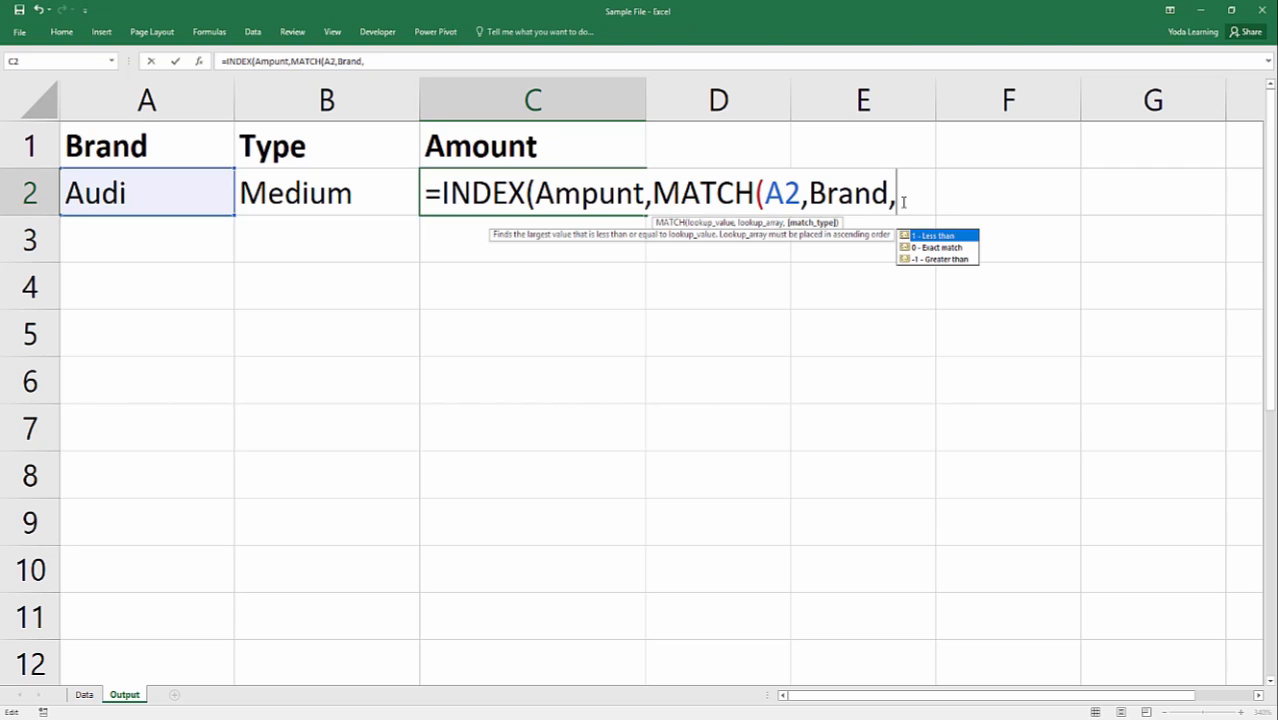
type("0)")
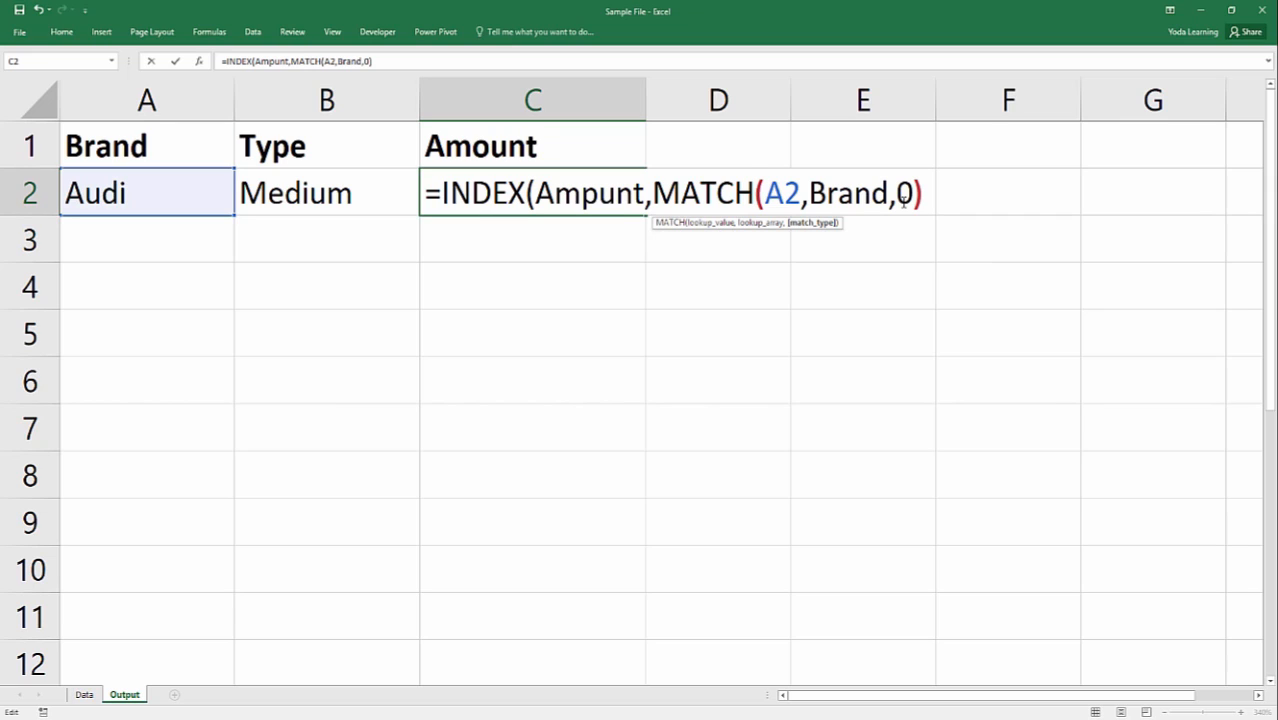
type(",")
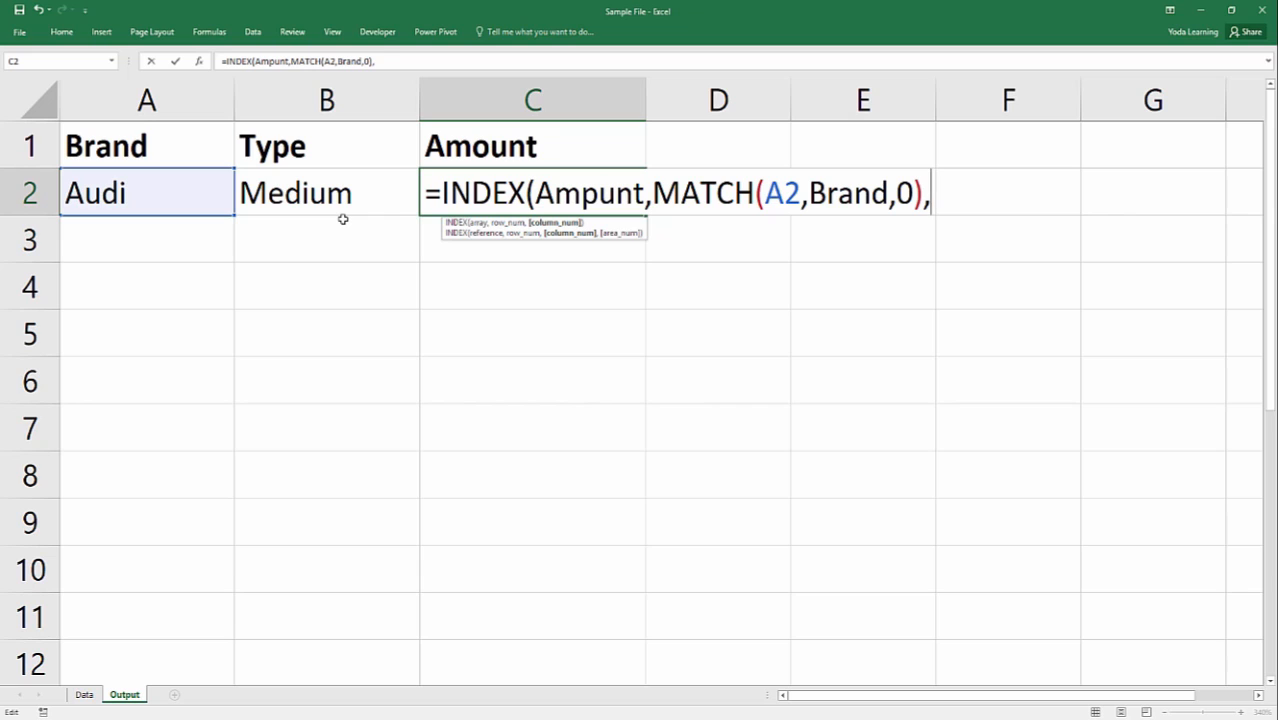
Add a second MATCH as the column number, looking up B2 in the named range Type with match type 0.
type("ma")
key("Tab")
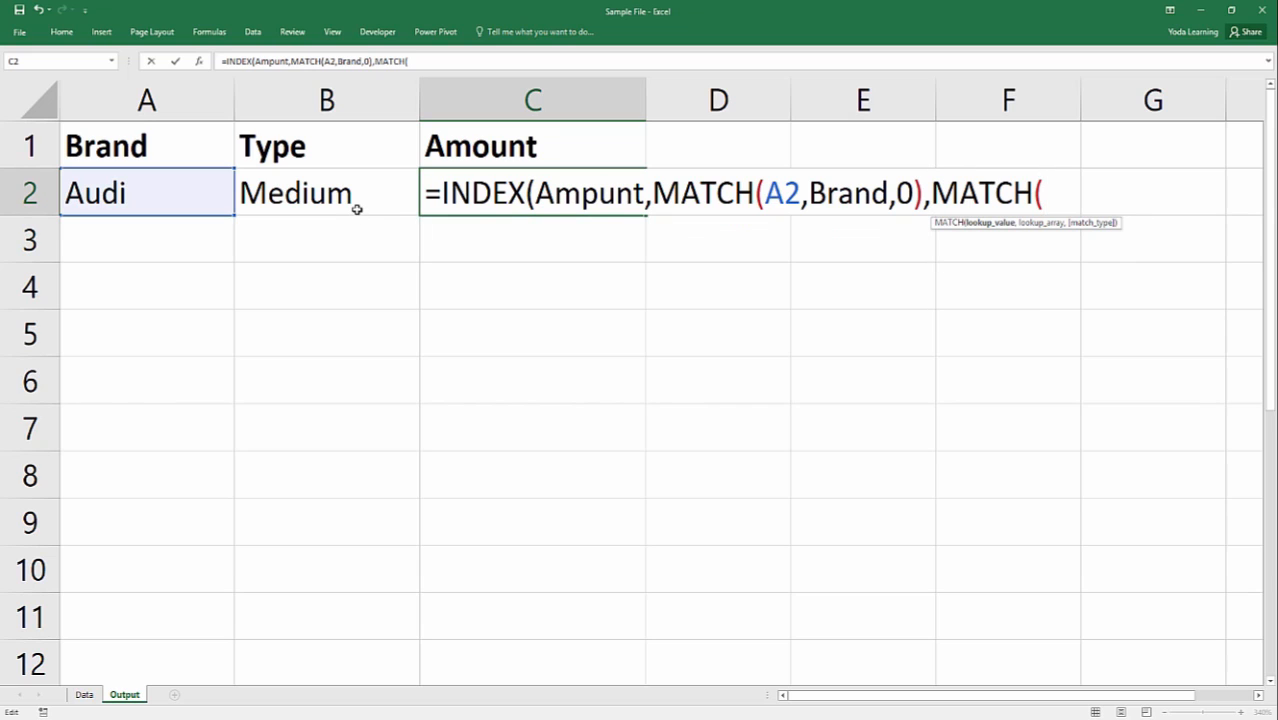
type("B2")
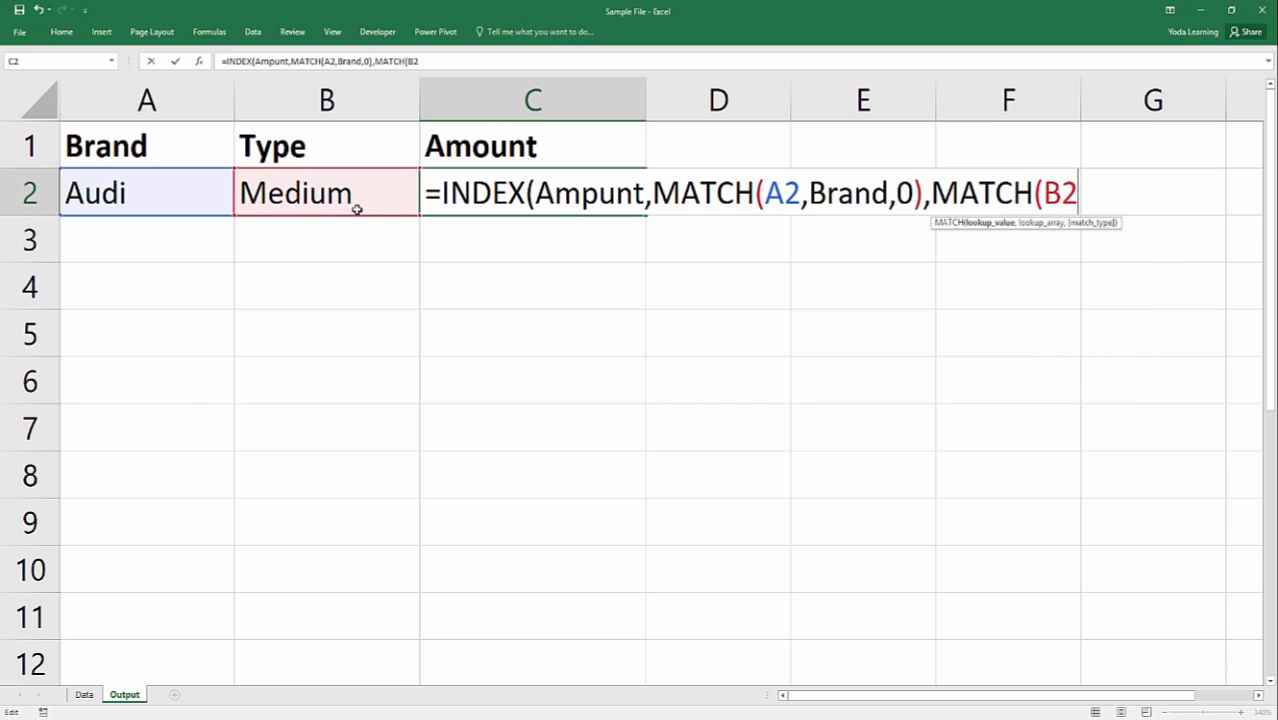
type(",")
type("t")
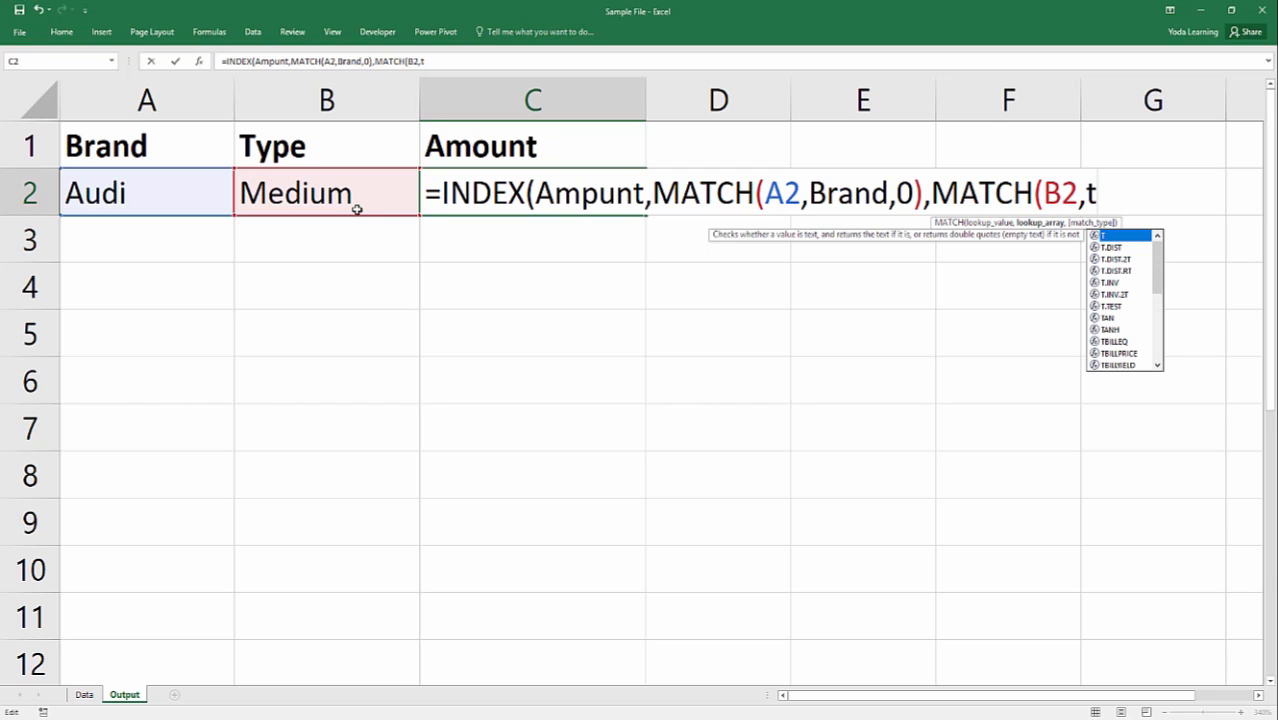
type("y")
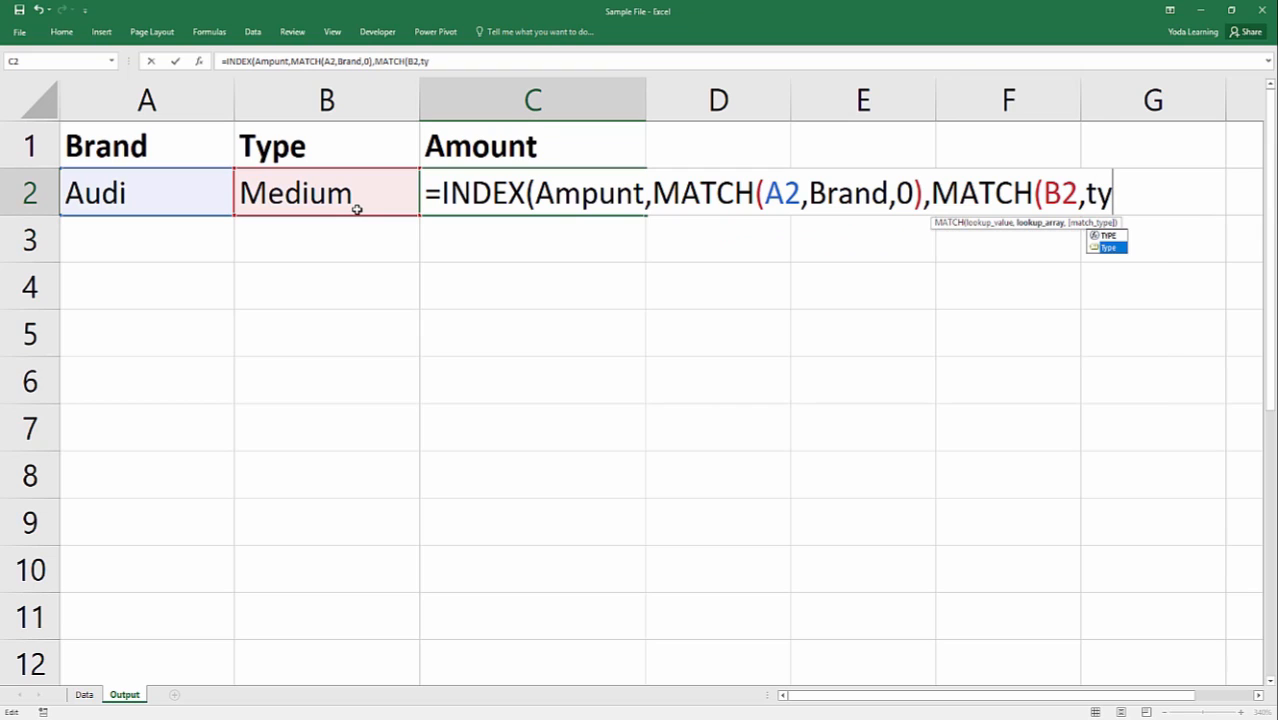
double_click(1101, 249)
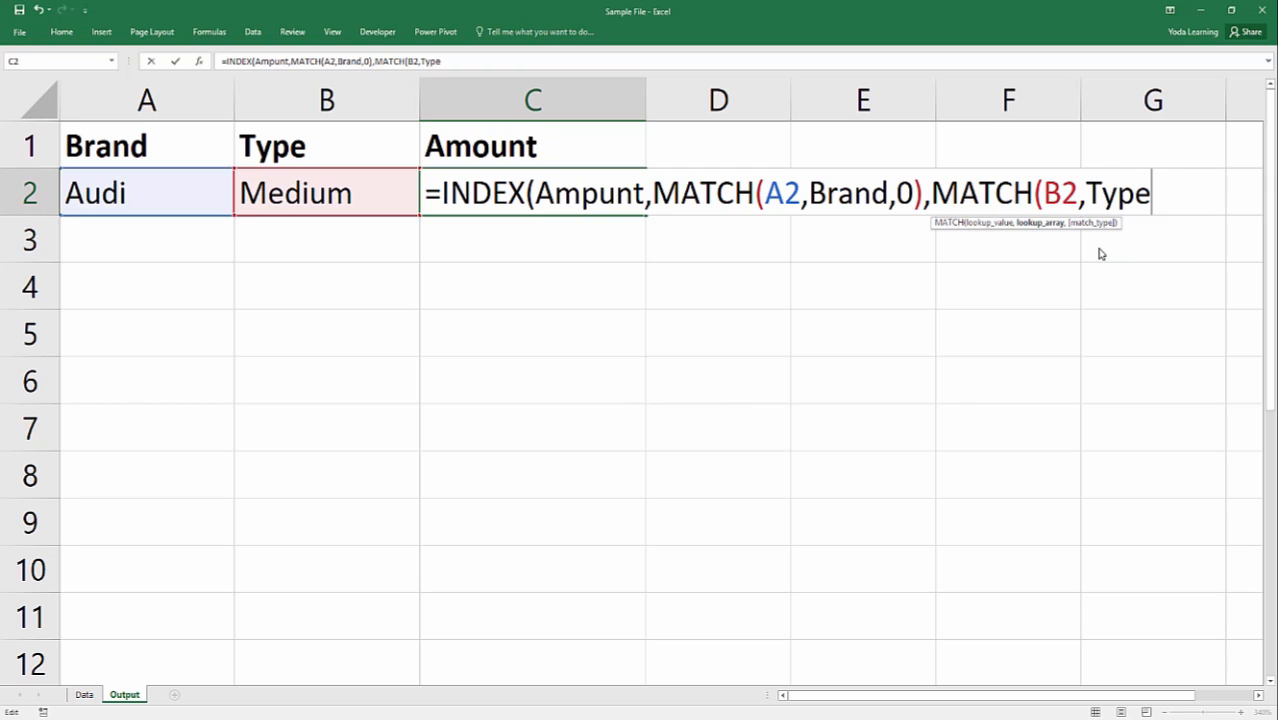
type(",0")
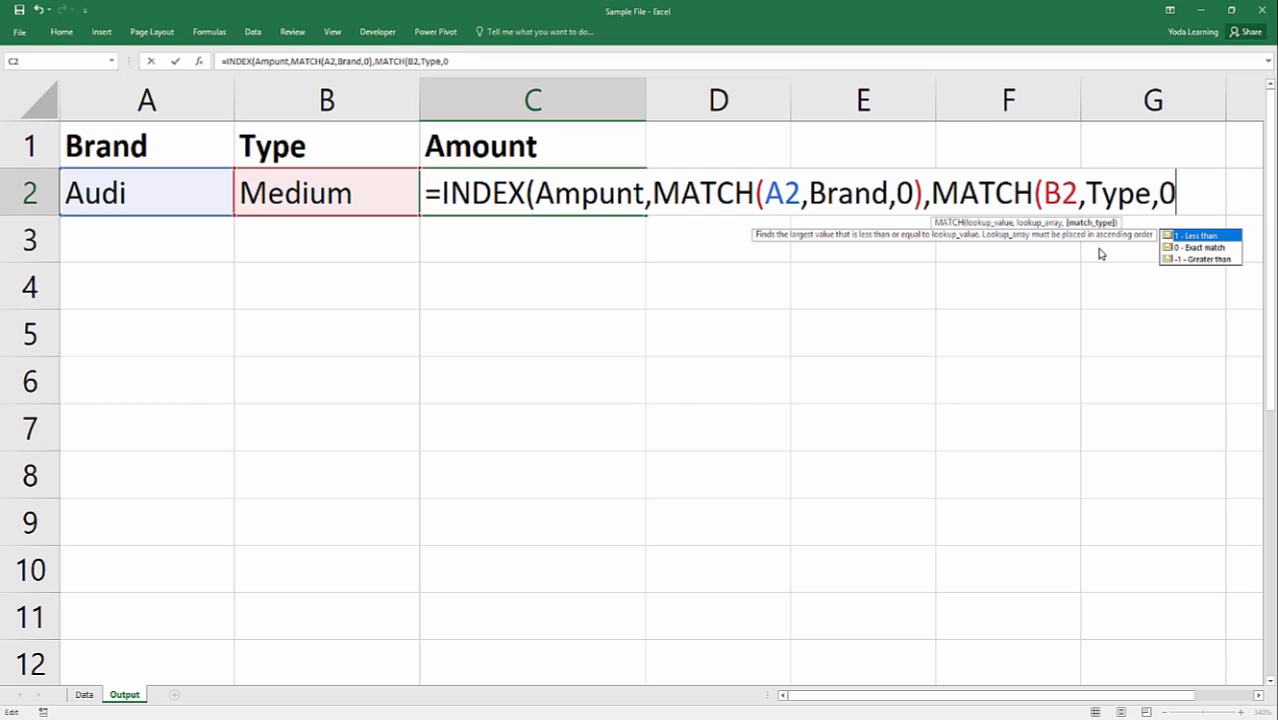
type(")")
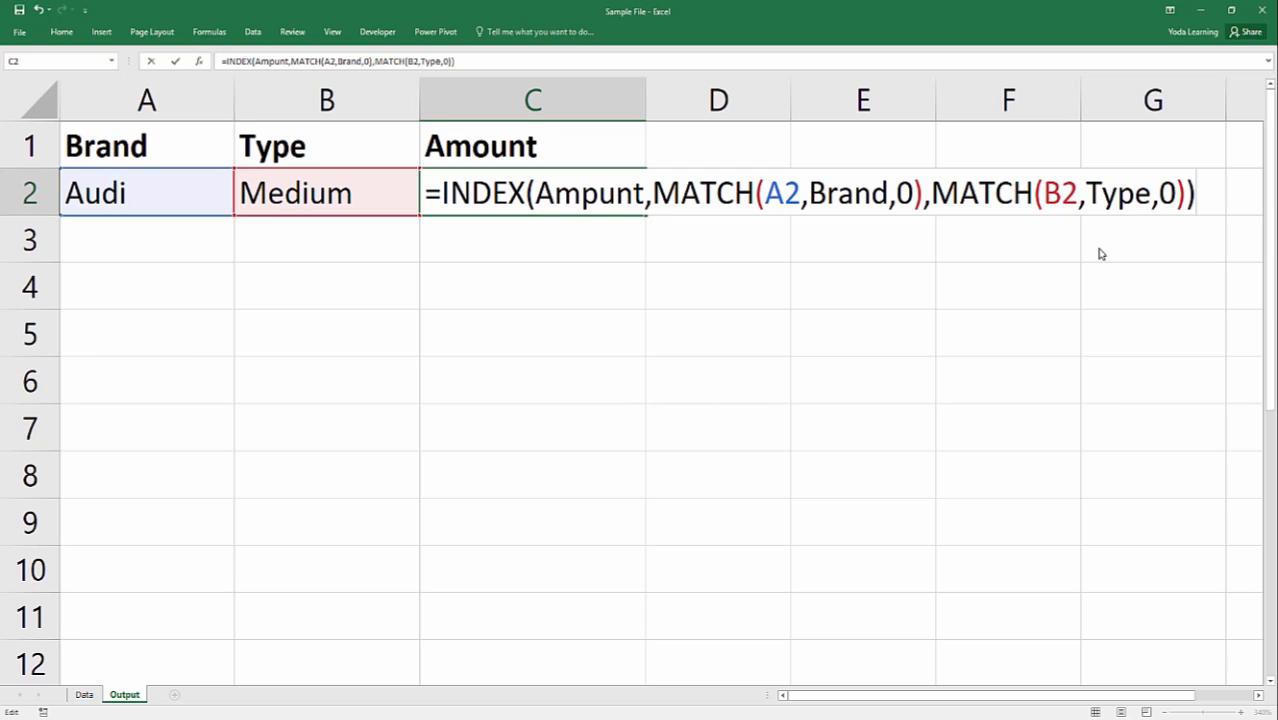
Remove INDEX's closing parenthesis and examine the parenthesis pairs of both MATCH functions and INDEX in the C2 formula.
key("BackSpace")
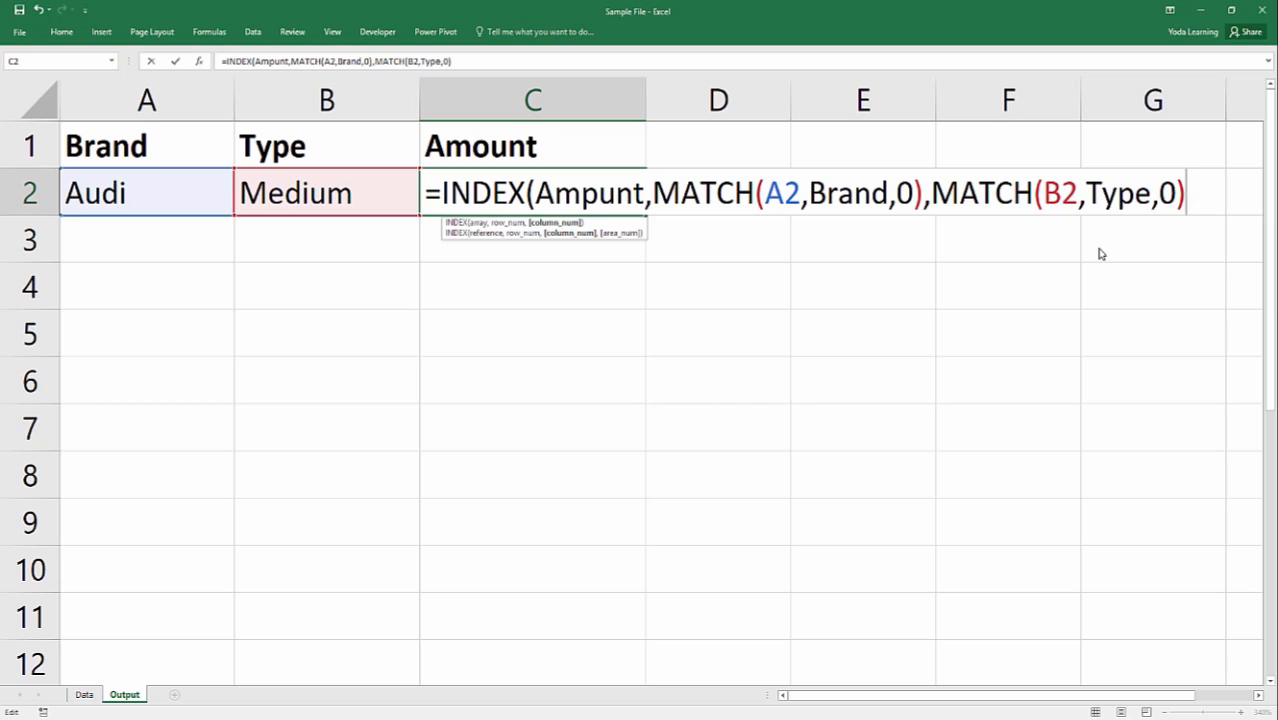
left_click(1031, 192)
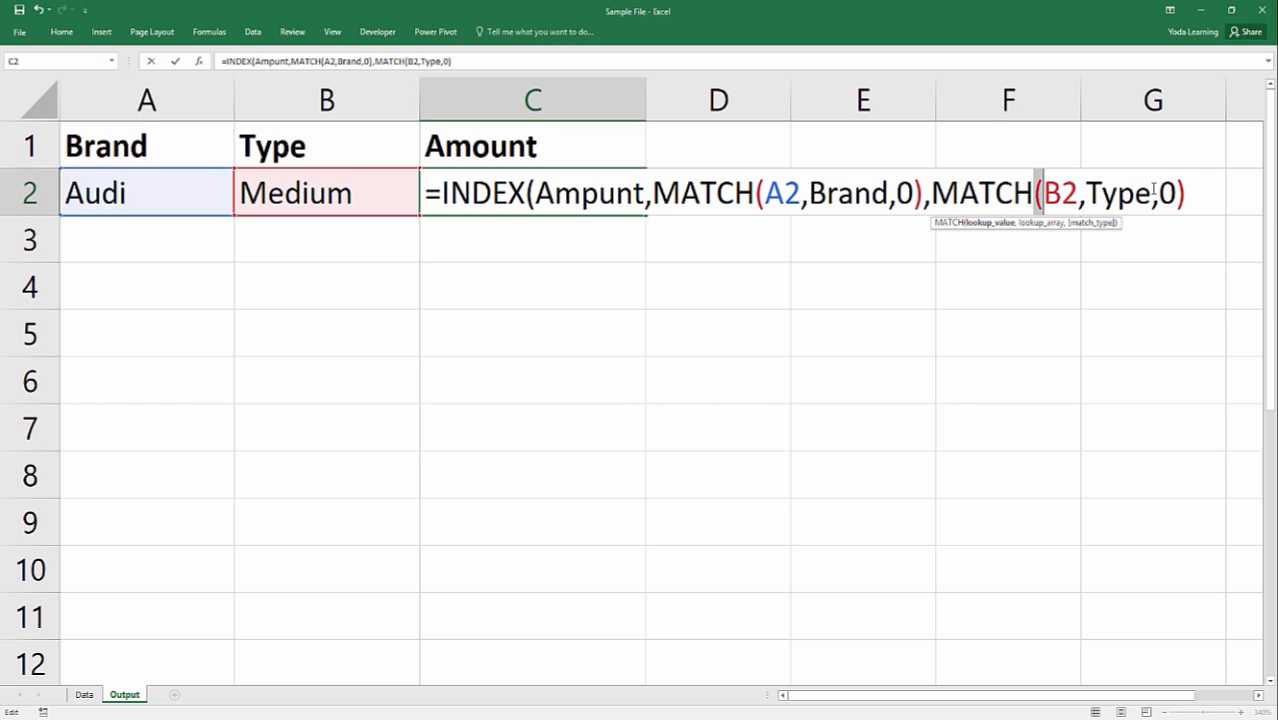
left_click(921, 192)
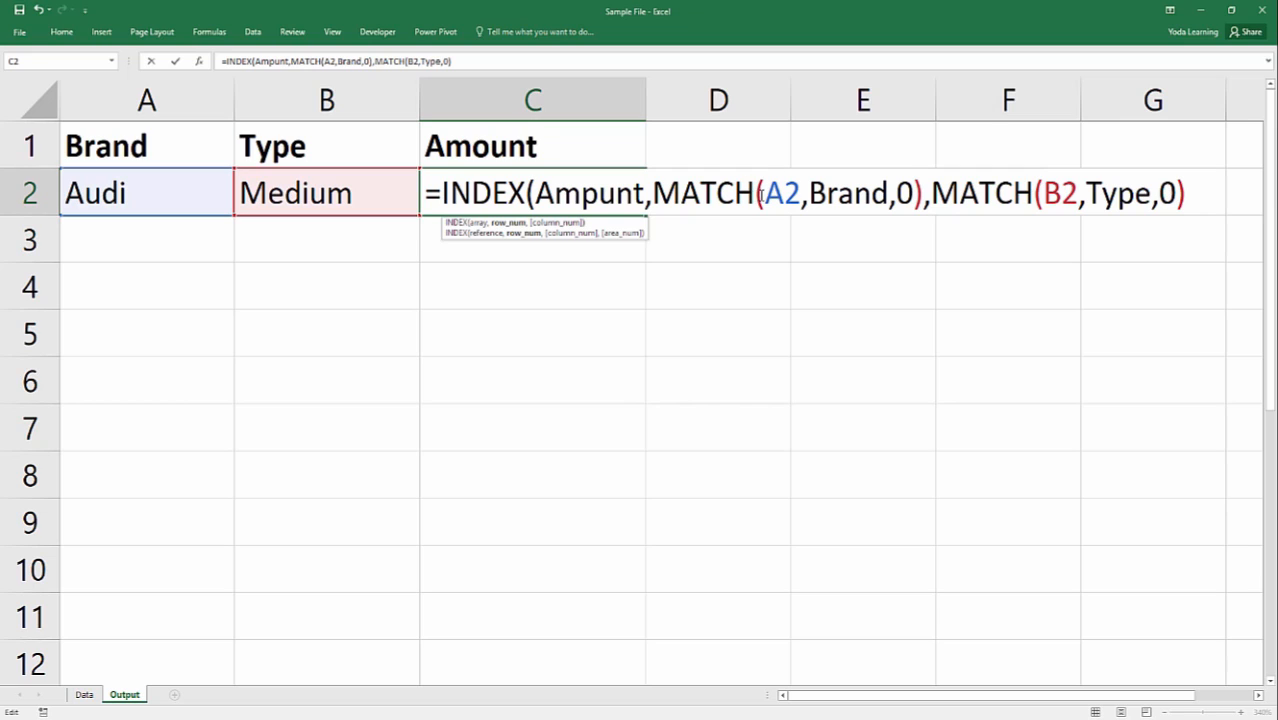
left_click(762, 192)
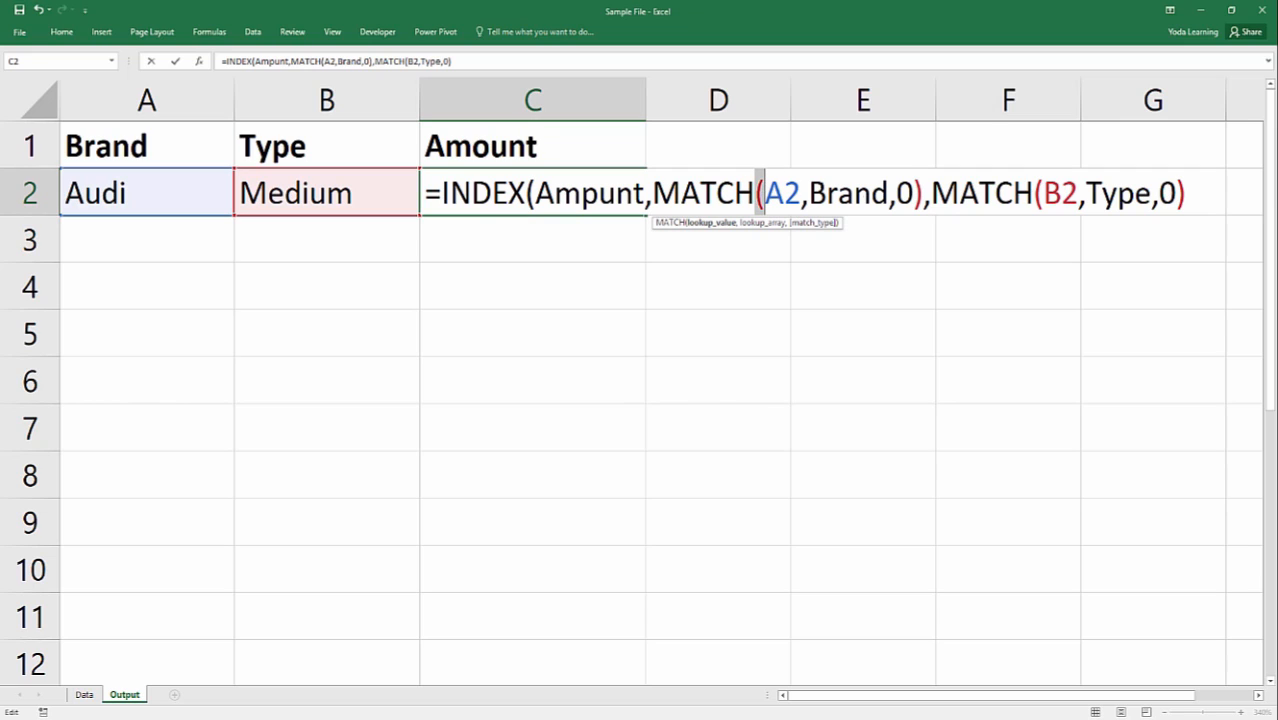
left_click(914, 192)
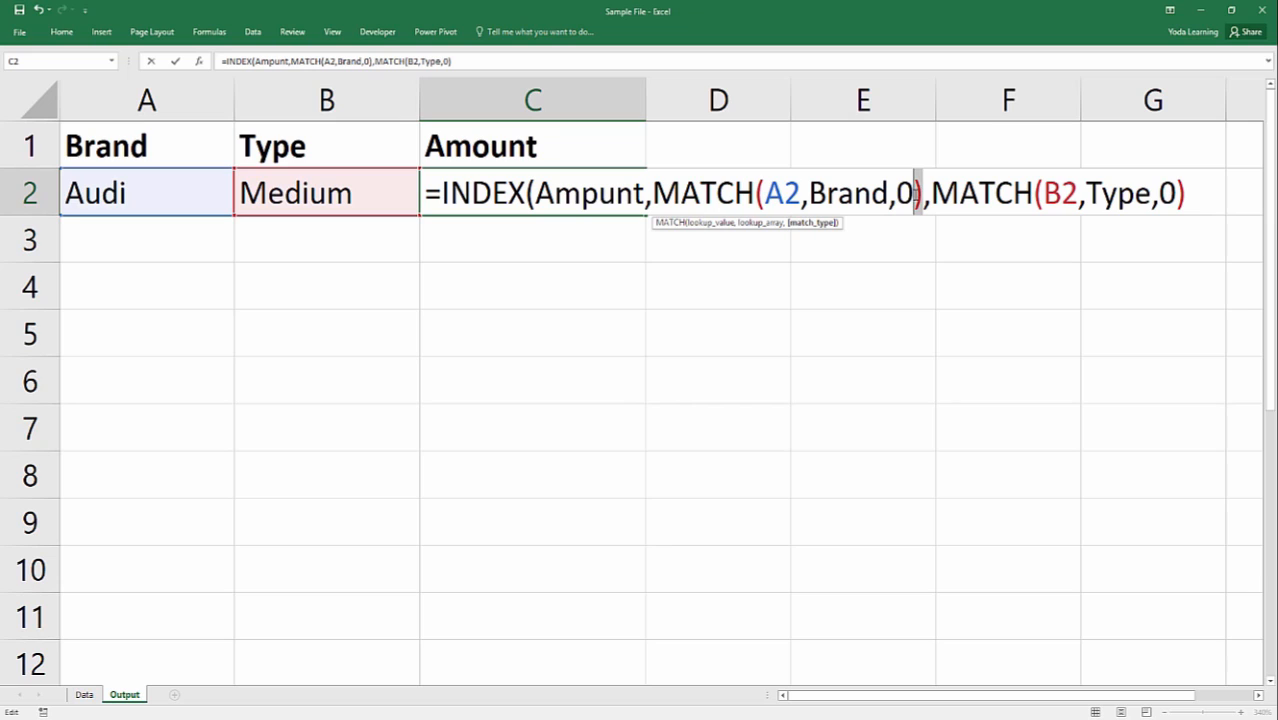
left_click(752, 193)
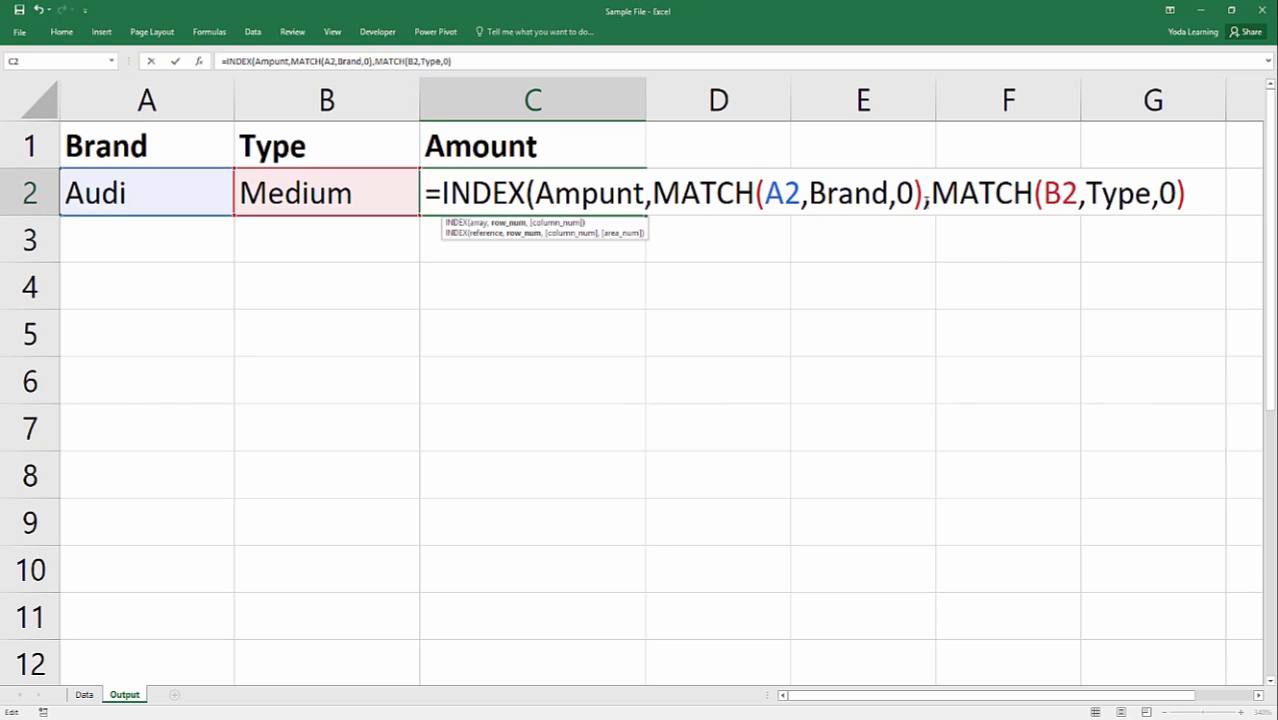
left_click(914, 193)
left_click(1031, 193)
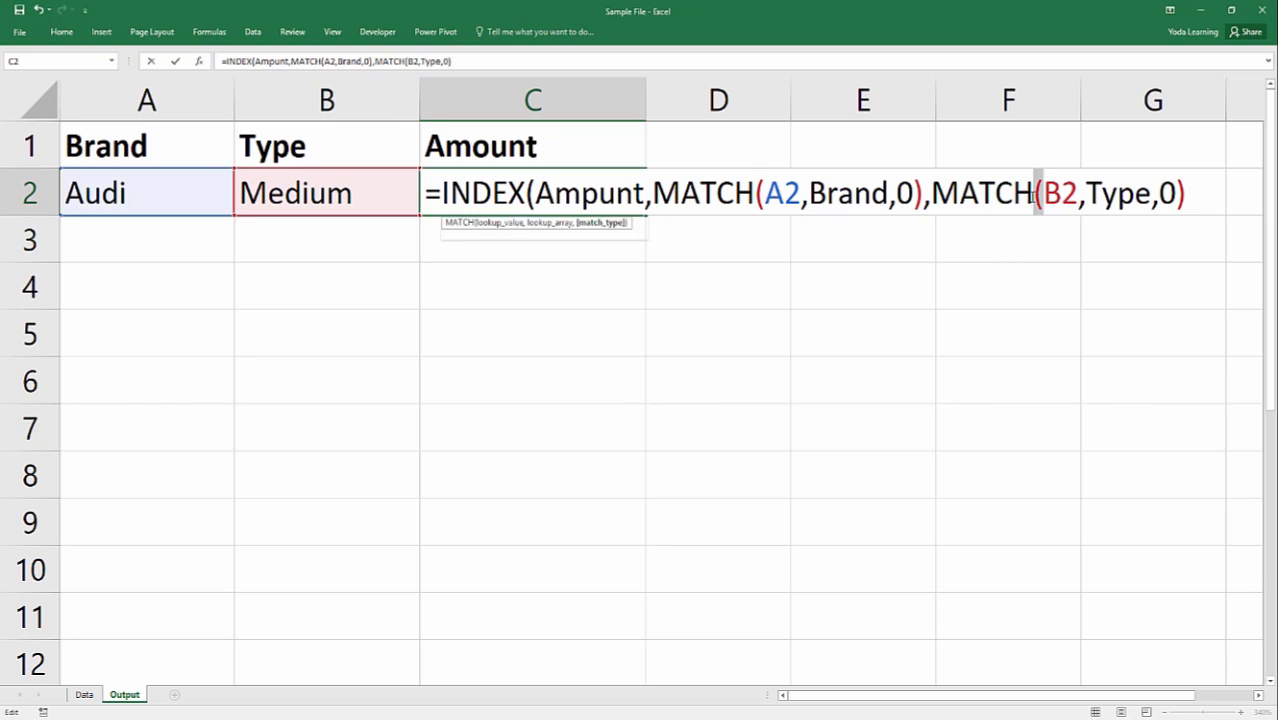
left_click(1194, 197)
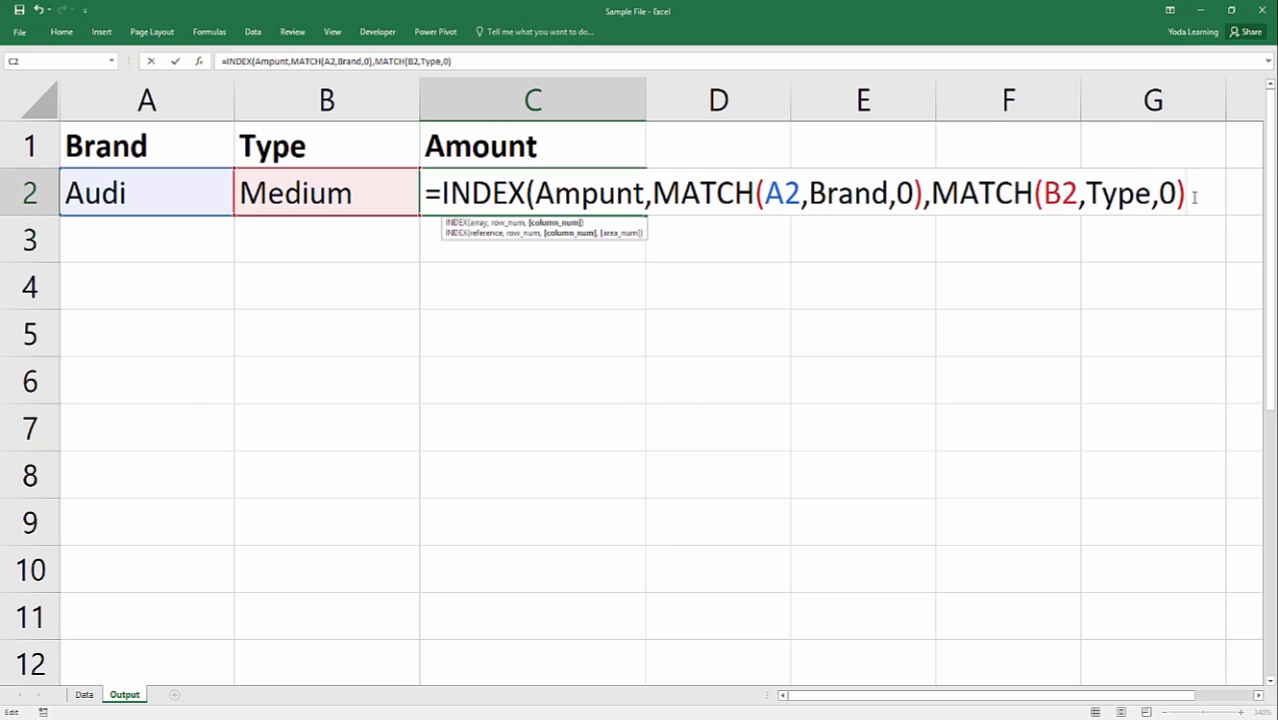
left_click(536, 192)
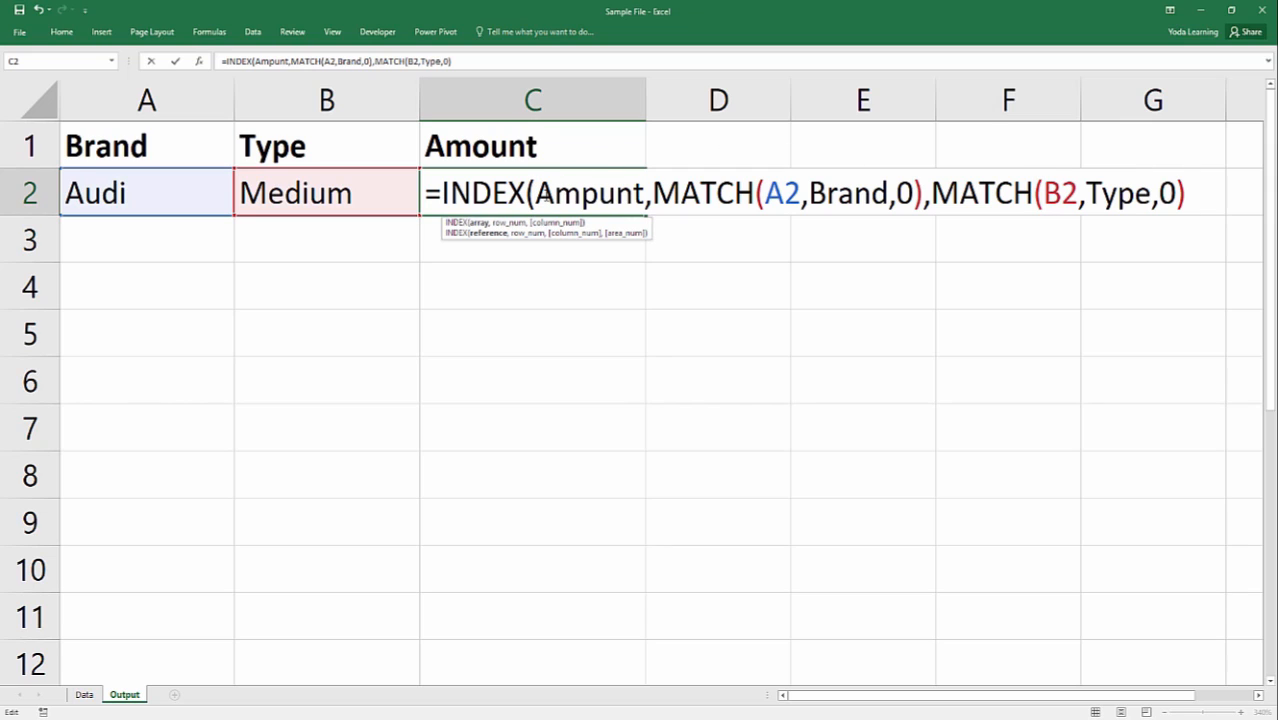
Close the INDEX function with a final parenthesis and enter the completed formula in C2.
left_click(1222, 203)
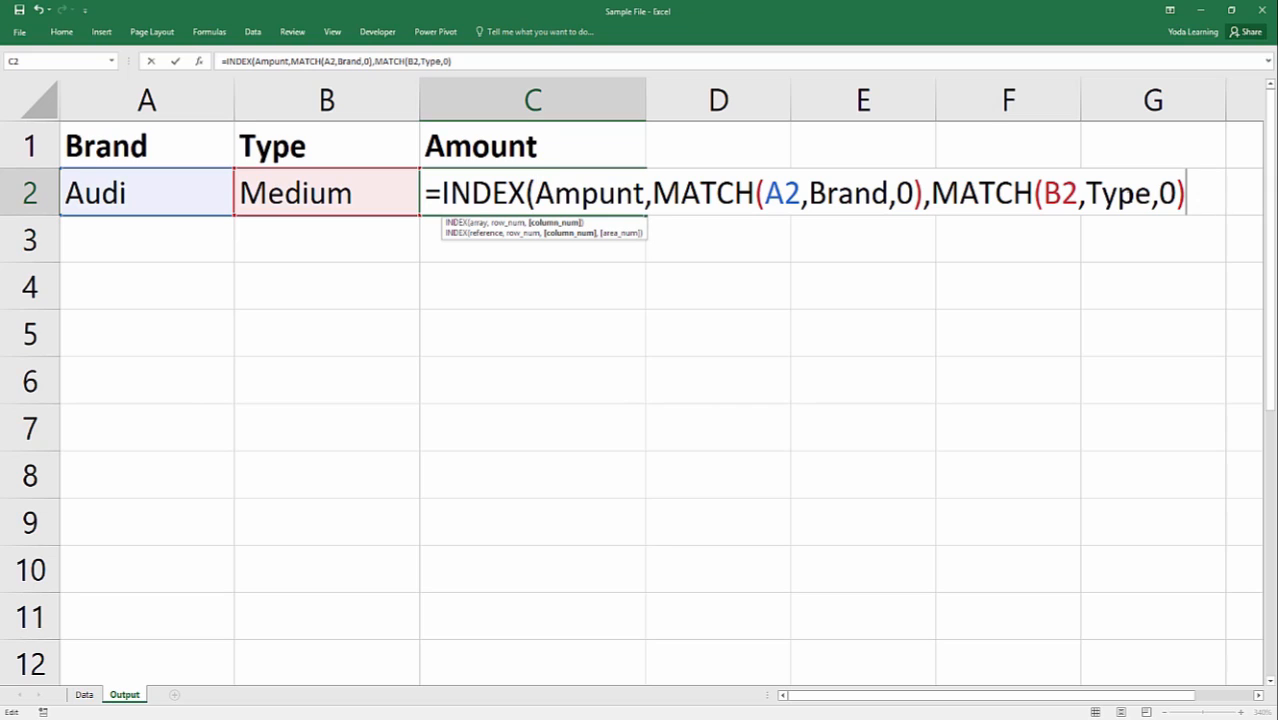
type(")")
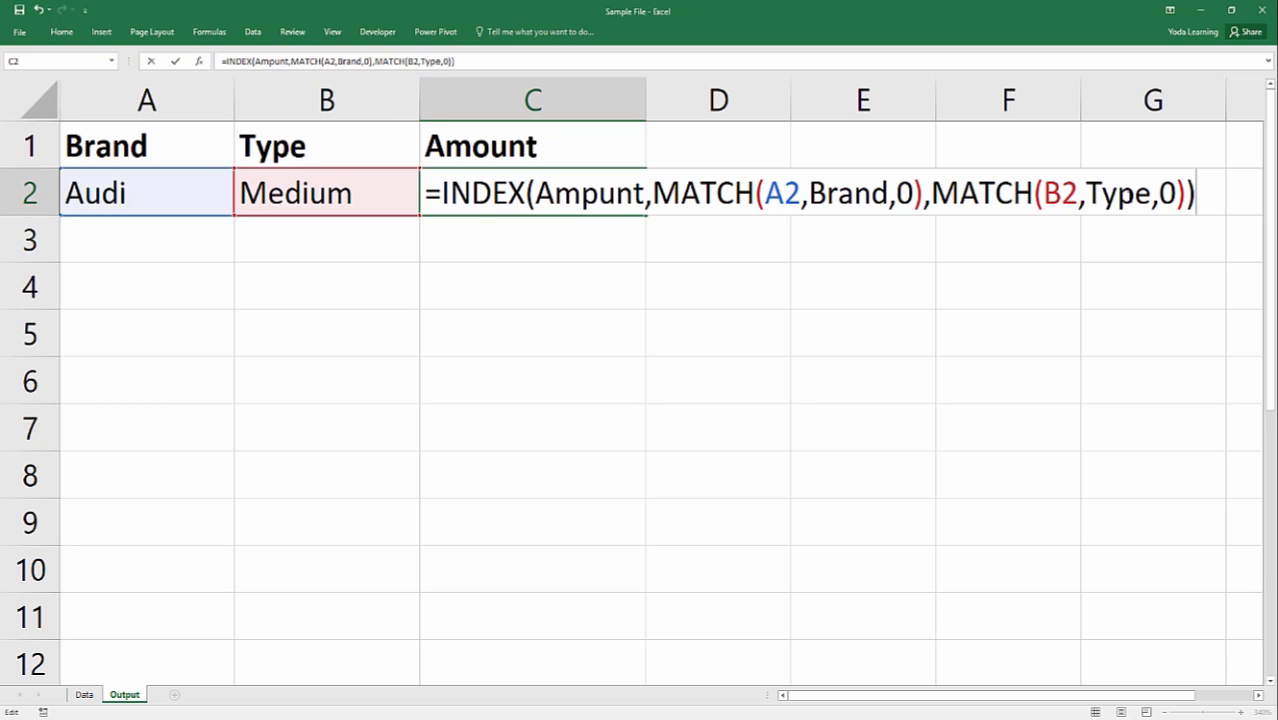
key("Return")
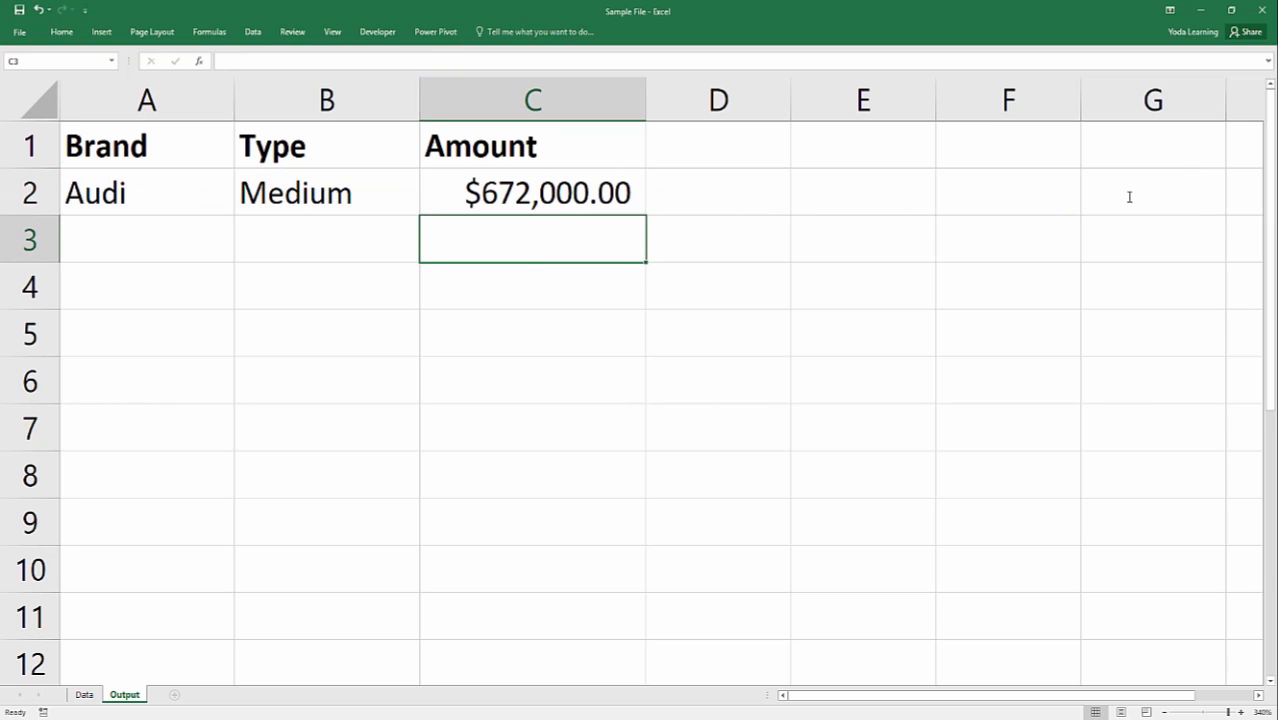
Test the formula by choosing Large as the Type in B2 and BMW as the Brand in A2.
left_click(180, 208)
left_click(340, 197)
left_click(425, 208)
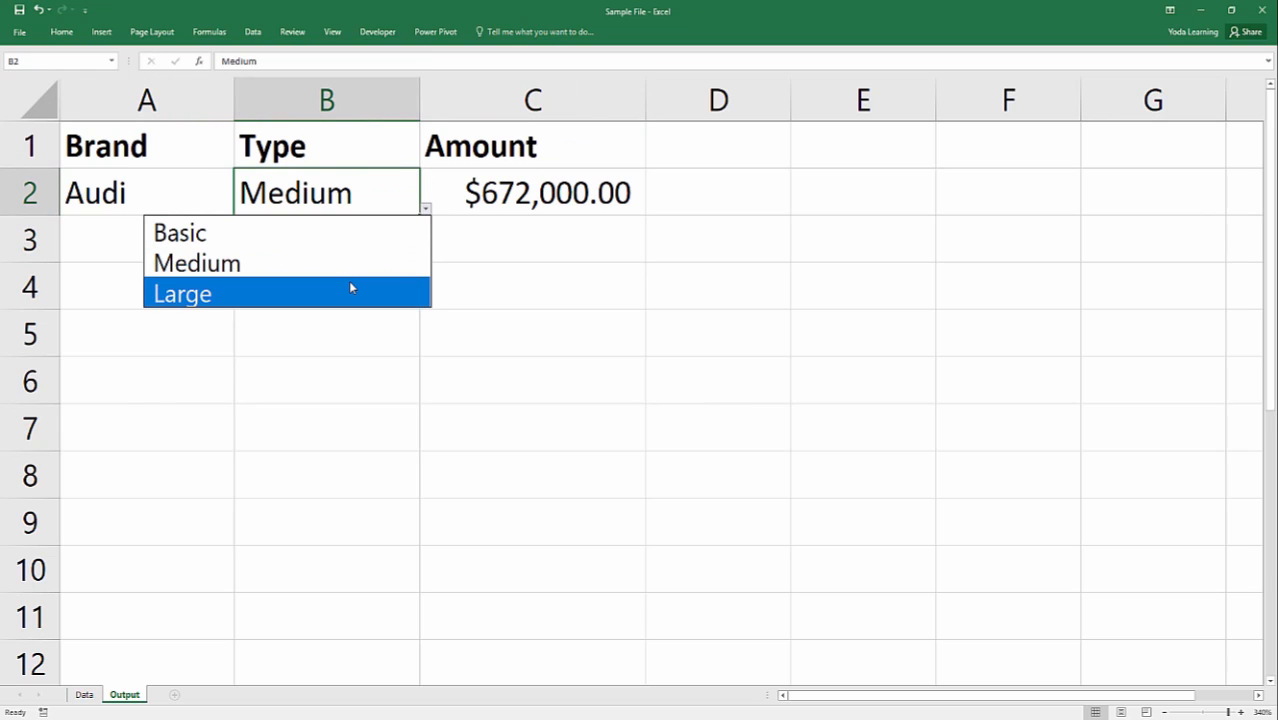
left_click(350, 287)
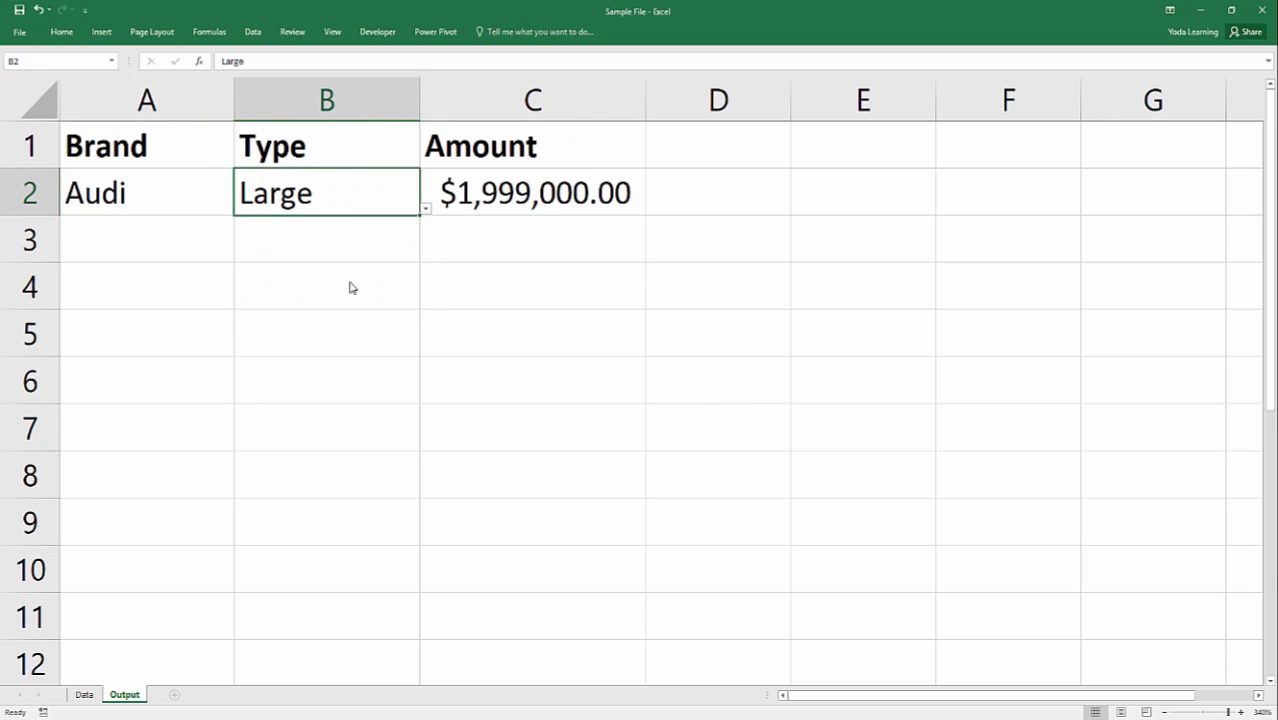
left_click(221, 197)
left_click(241, 209)
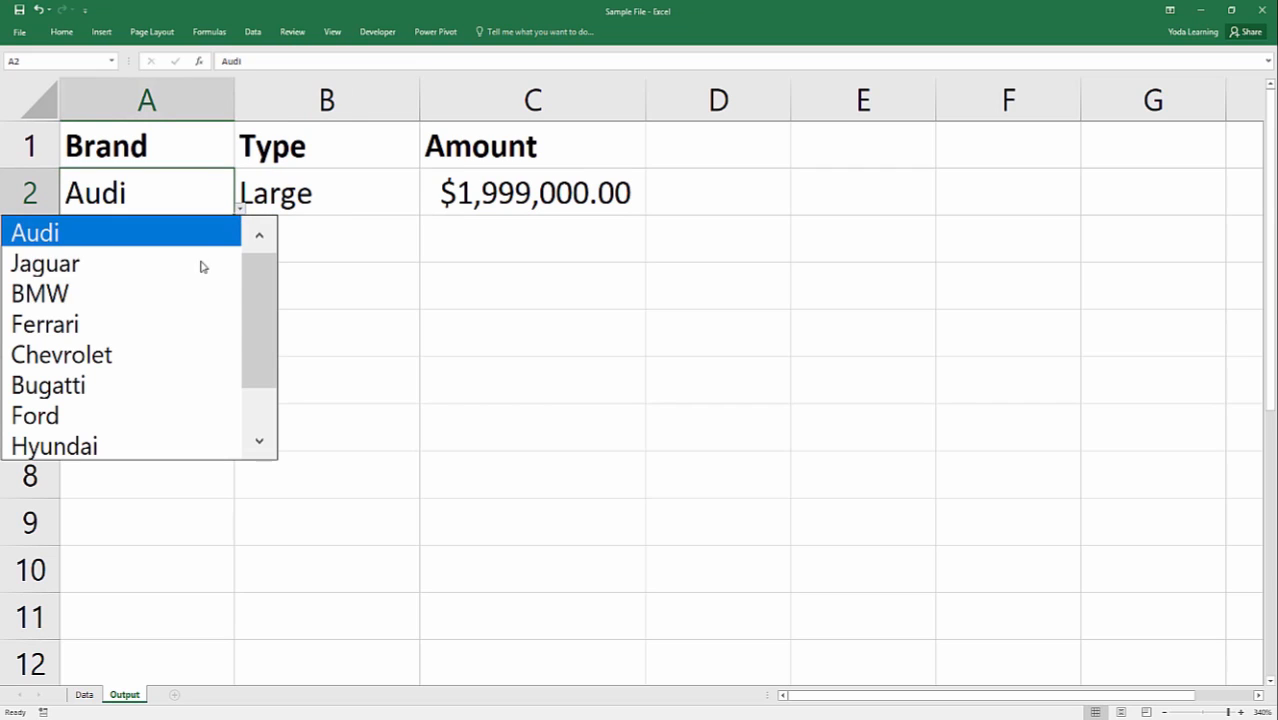
left_click(200, 293)
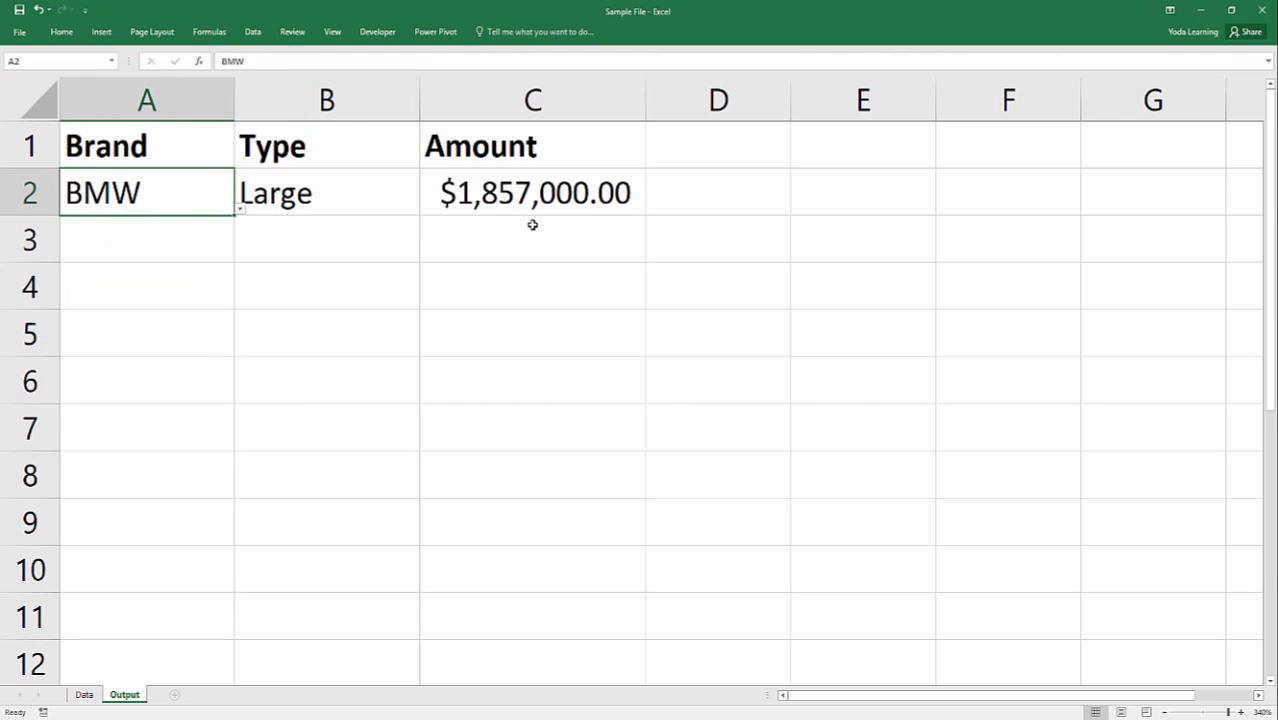
Switch the Type in B2 to Basic, Medium and back to Large to test the amount for BMW.
left_click(425, 192)
left_click(391, 205)
left_click(425, 208)
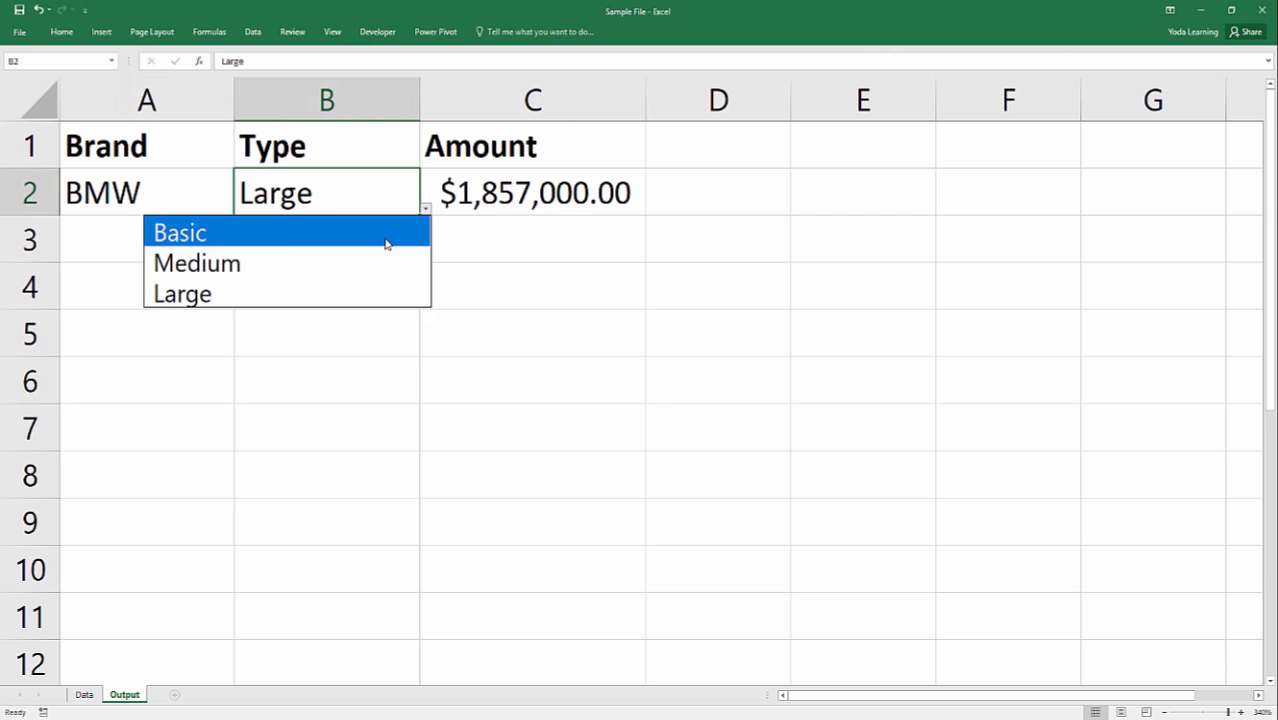
left_click(386, 243)
left_click(425, 208)
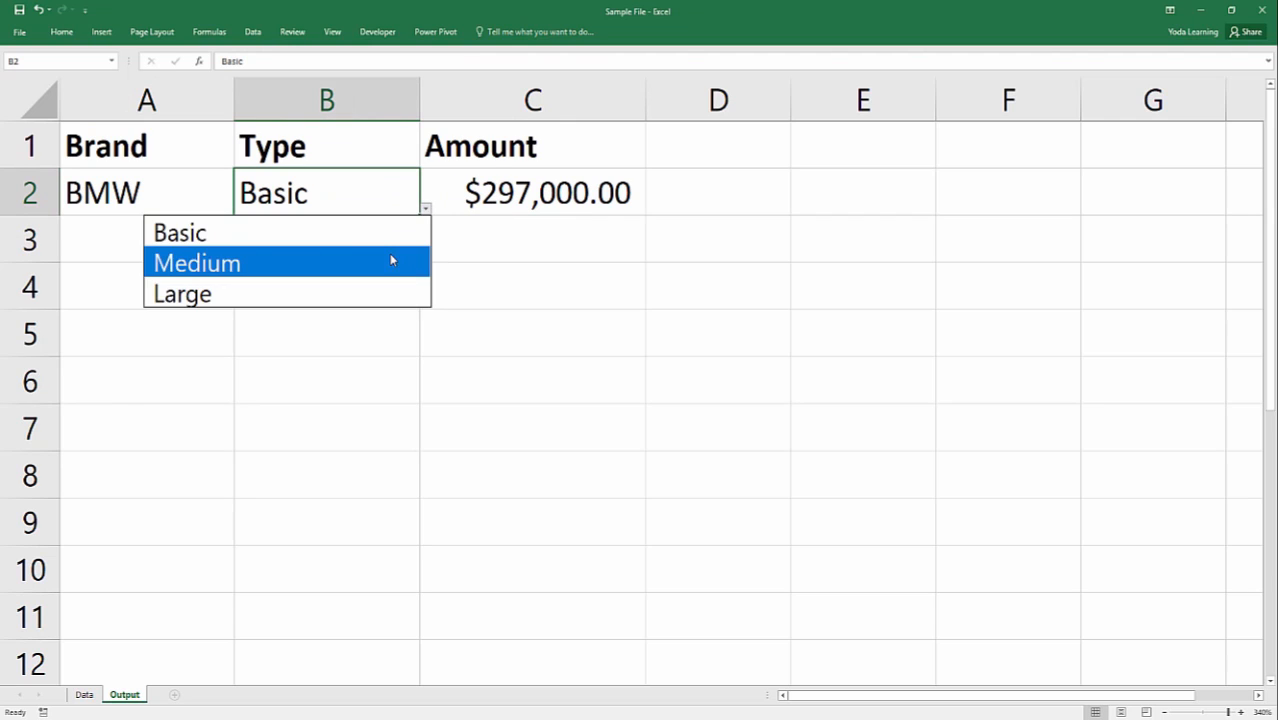
left_click(391, 260)
left_click(425, 208)
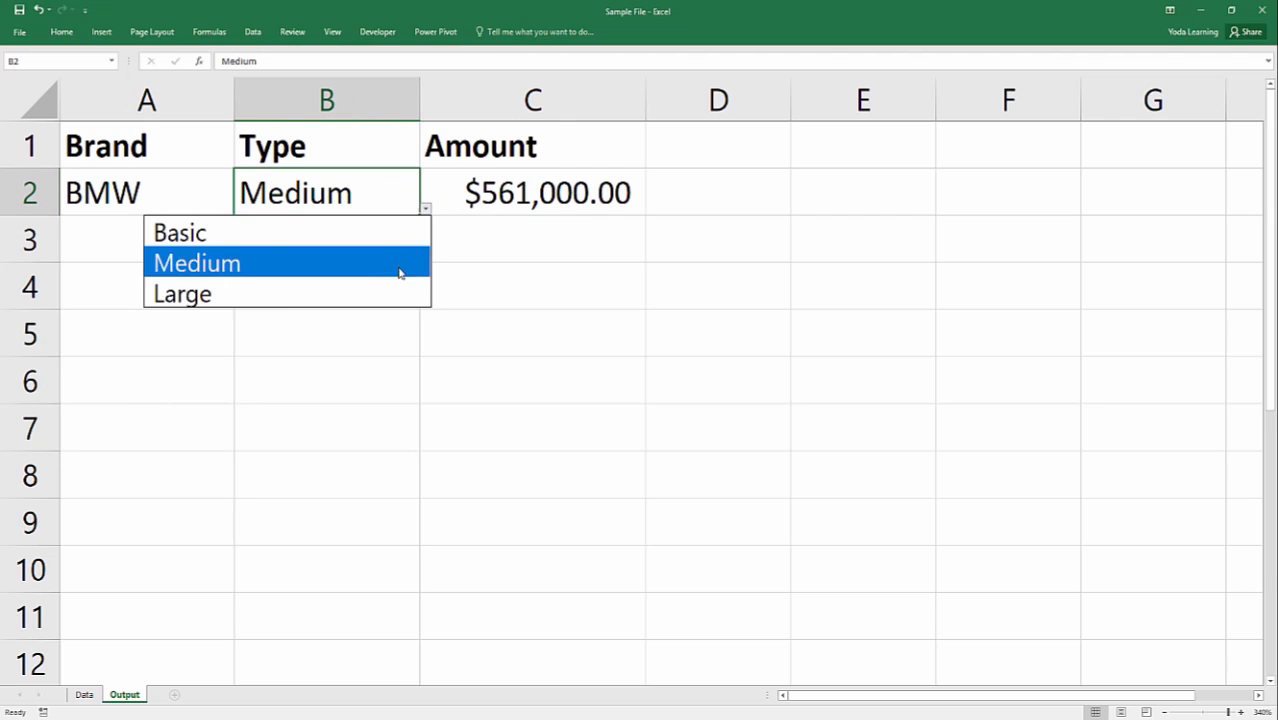
left_click(382, 289)
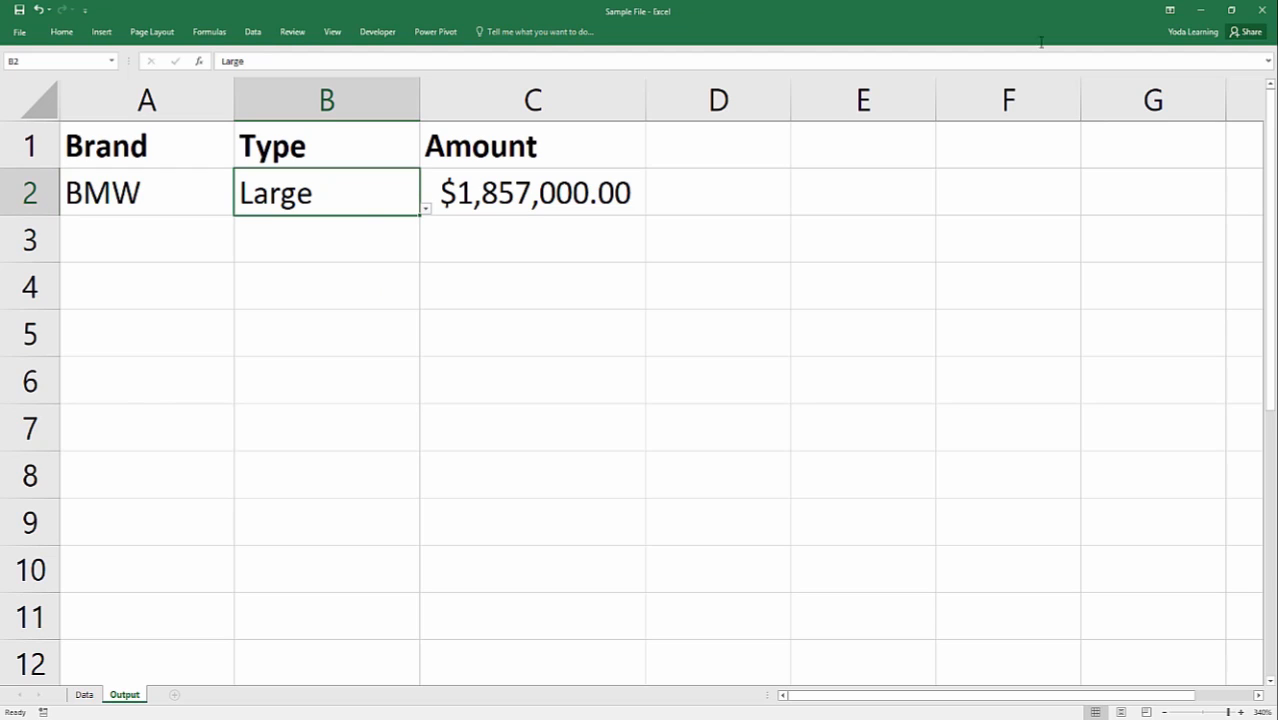
Close Sample File.xlsx without saving the changes and return to the desktop.
left_click(1262, 10)
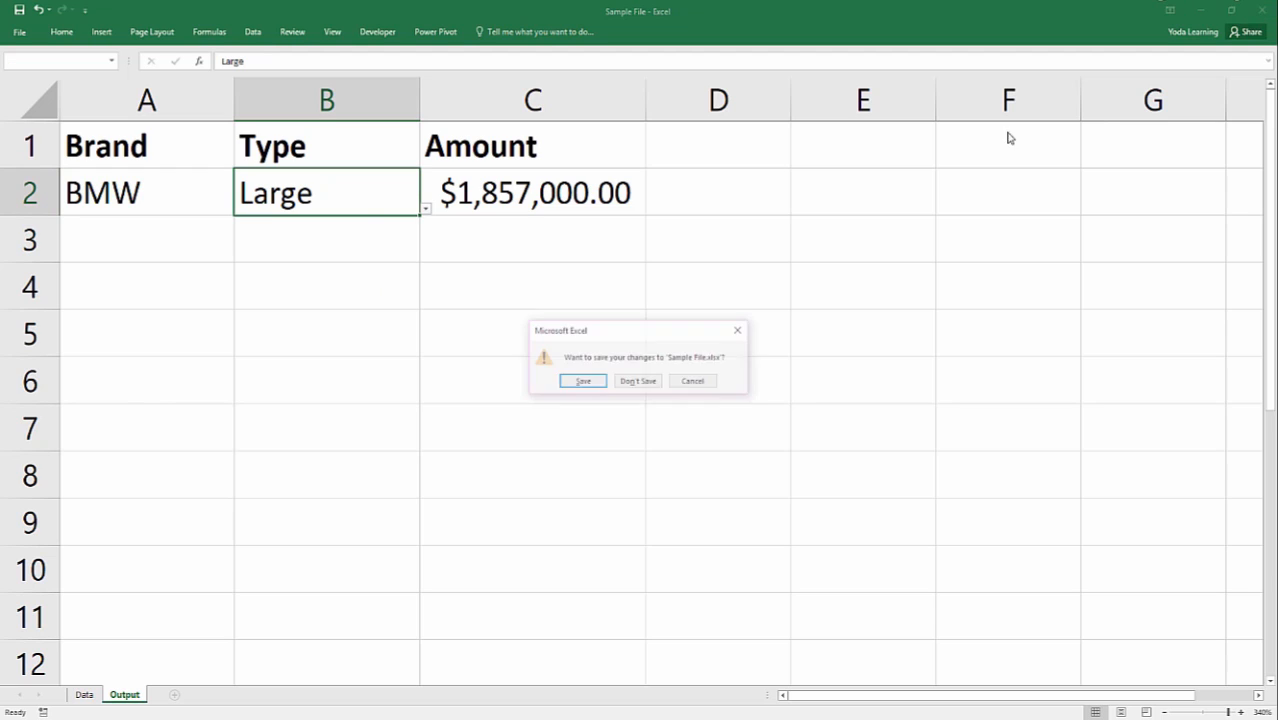
left_click(628, 381)
key("super+d")
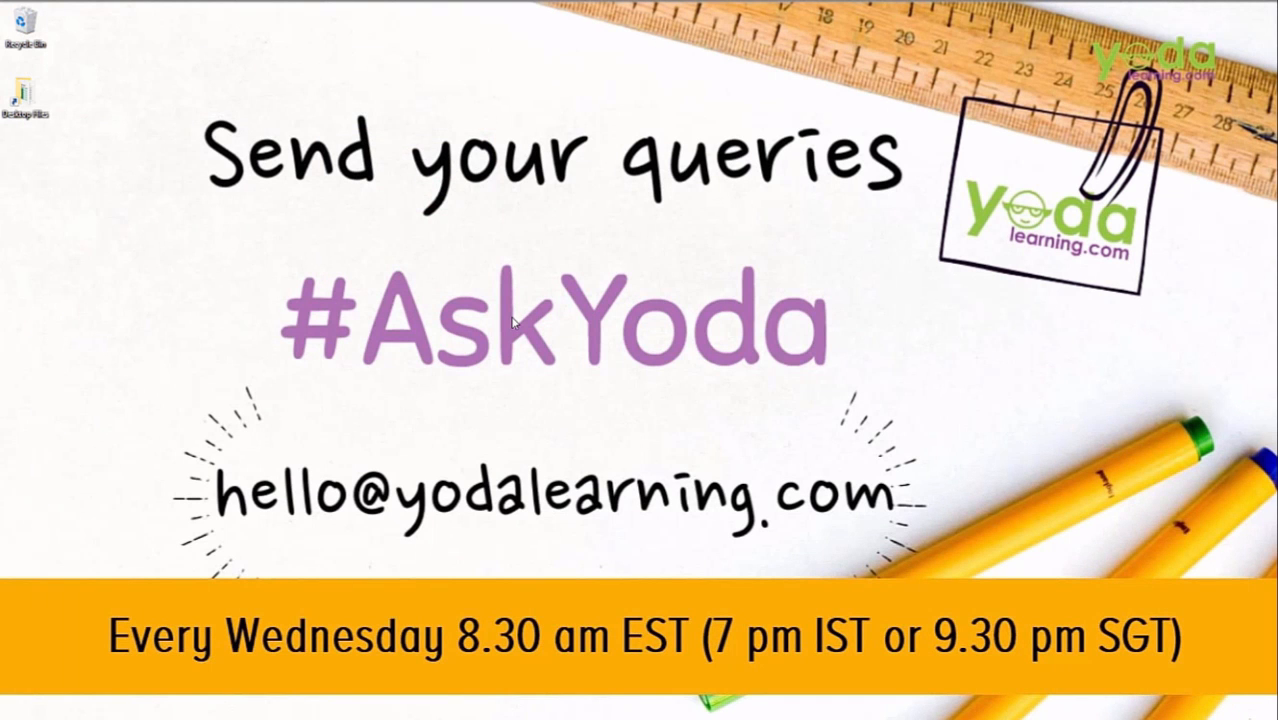